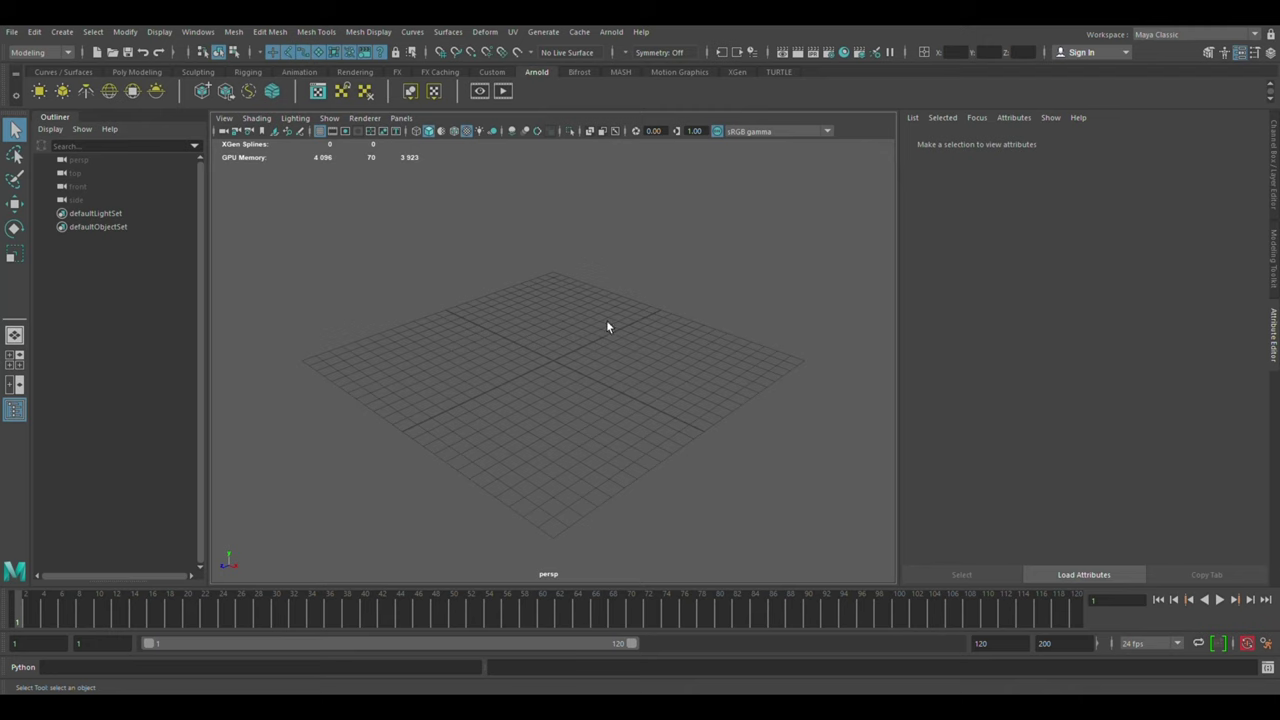
Create a polygon plane and scale it to about 38.8 by 40.7 so it covers the ground grid
{"action": "left_click", "coordinate": [136, 72]}
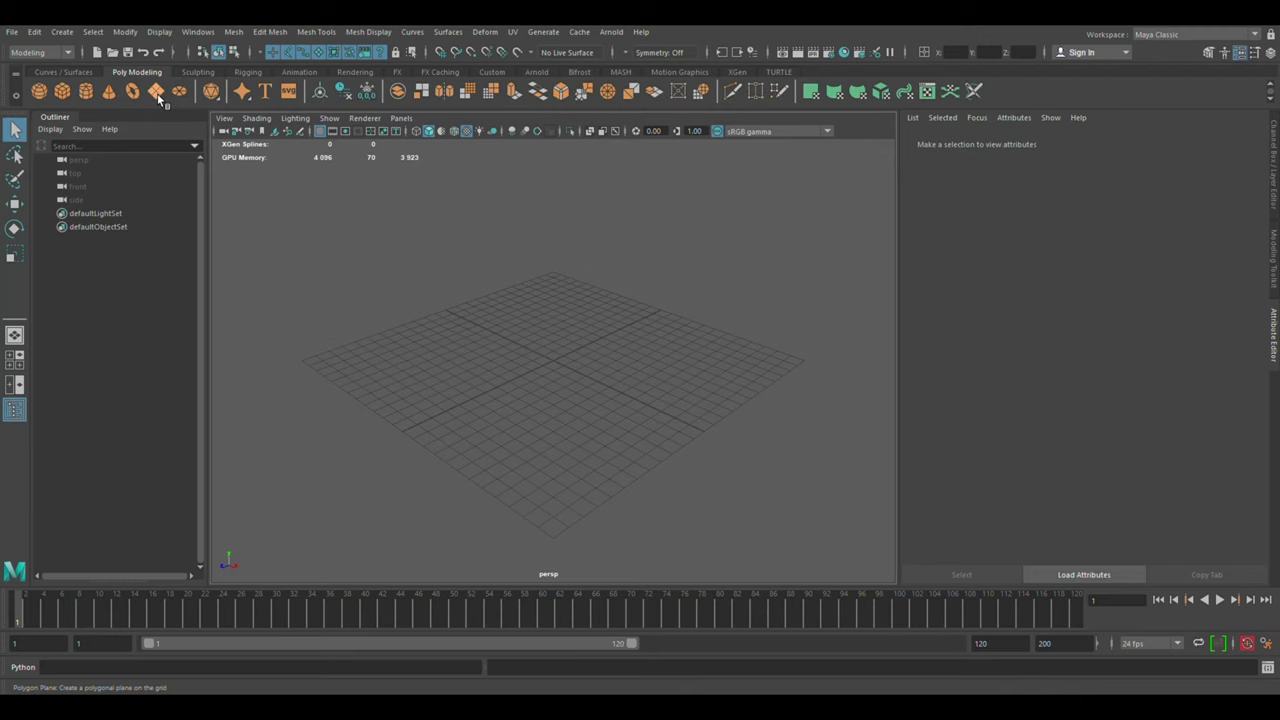
{"action": "left_click", "coordinate": [156, 91]}
{"action": "key", "text": "w"}
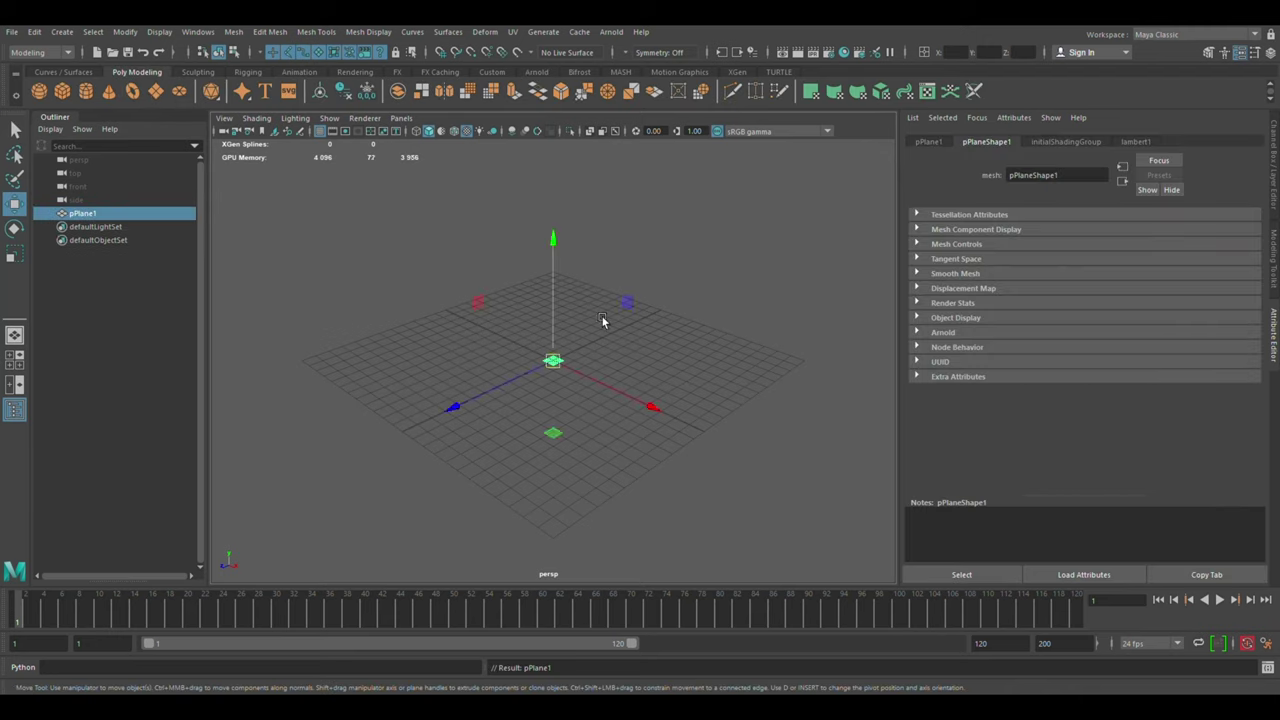
{"action": "key", "text": "e"}
{"action": "key", "text": "r"}
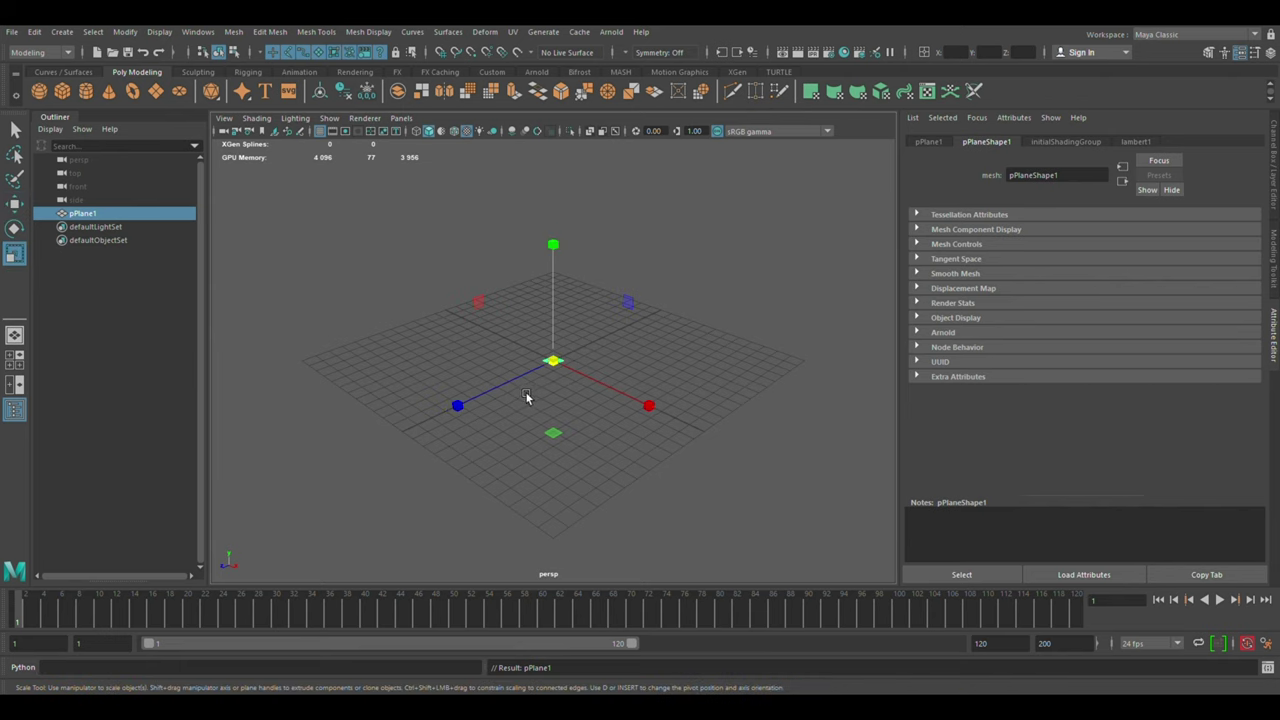
{"action": "left_click_drag", "start_coordinate": [457, 405], "coordinate": [529, 388]}
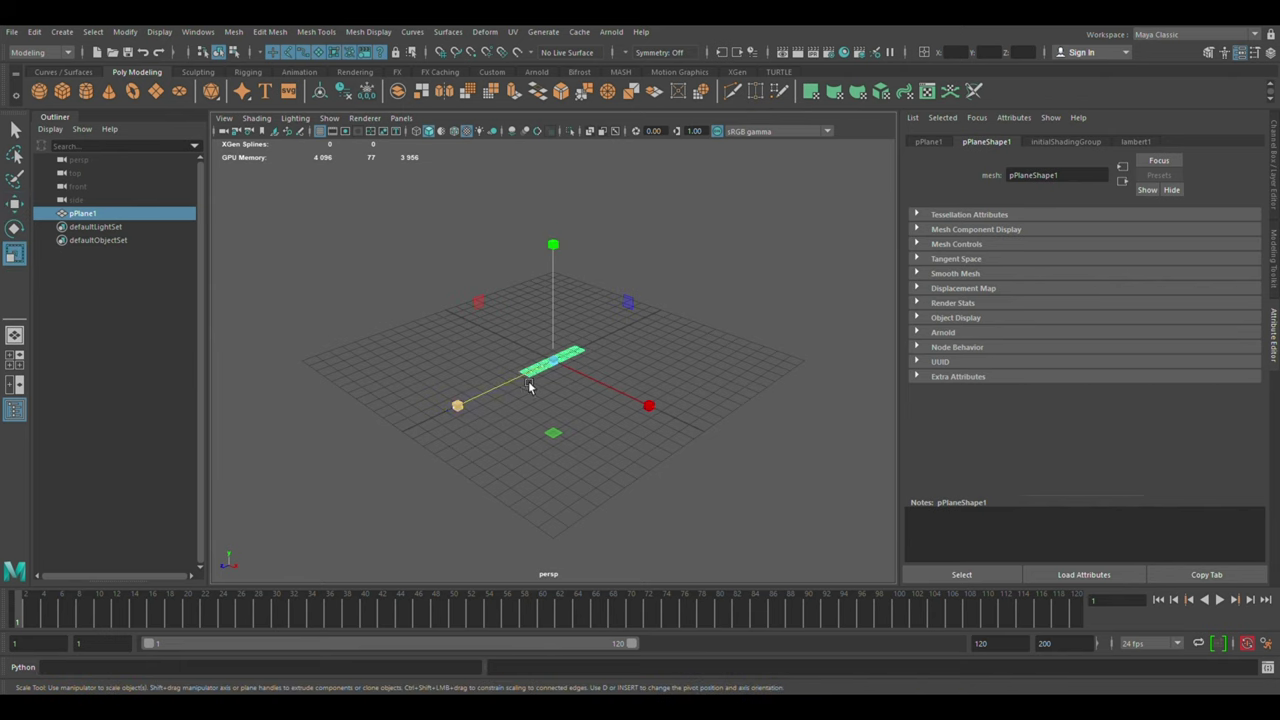
{"action": "middle_click_drag", "start_coordinate": [529, 388], "coordinate": [360, 500]}
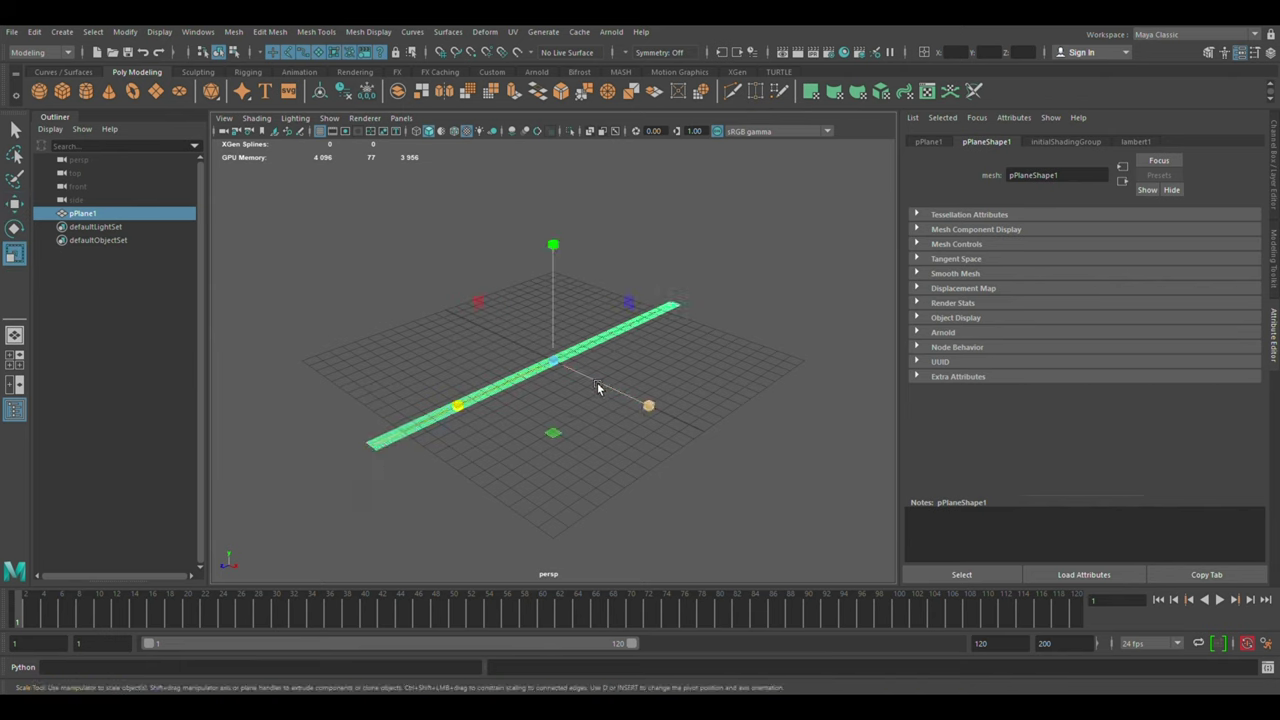
{"action": "middle_click_drag", "start_coordinate": [597, 382], "coordinate": [614, 383]}
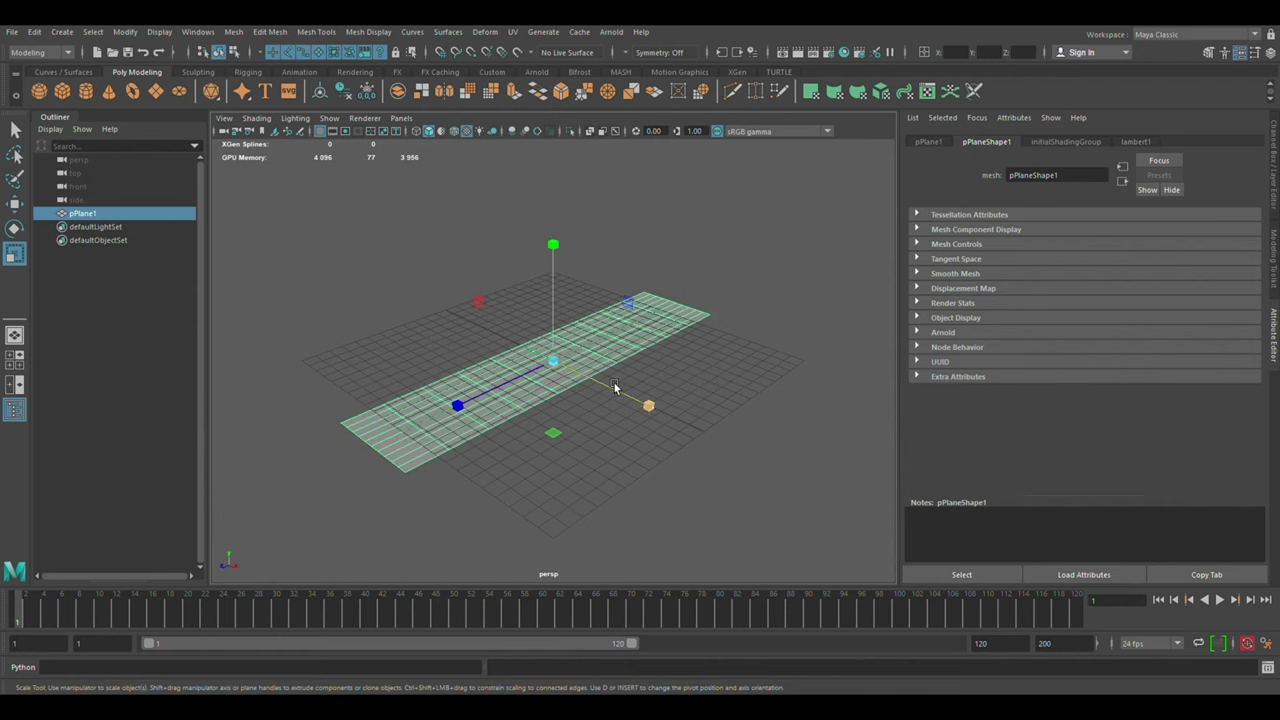
{"action": "left_click_drag", "start_coordinate": [614, 383], "coordinate": [660, 486]}
{"action": "middle_click_drag", "start_coordinate": [519, 376], "coordinate": [440, 424]}
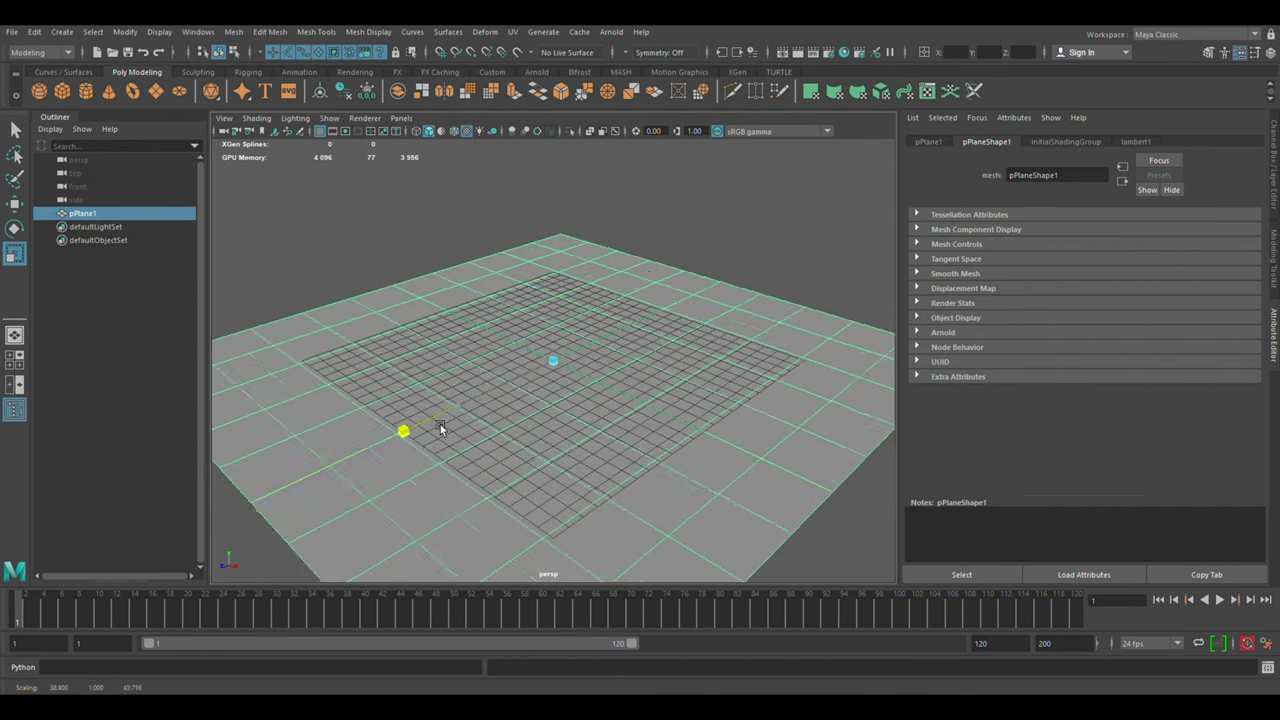
Lift the floor plane slightly and view it from a low side angle
{"action": "key", "text": "w"}
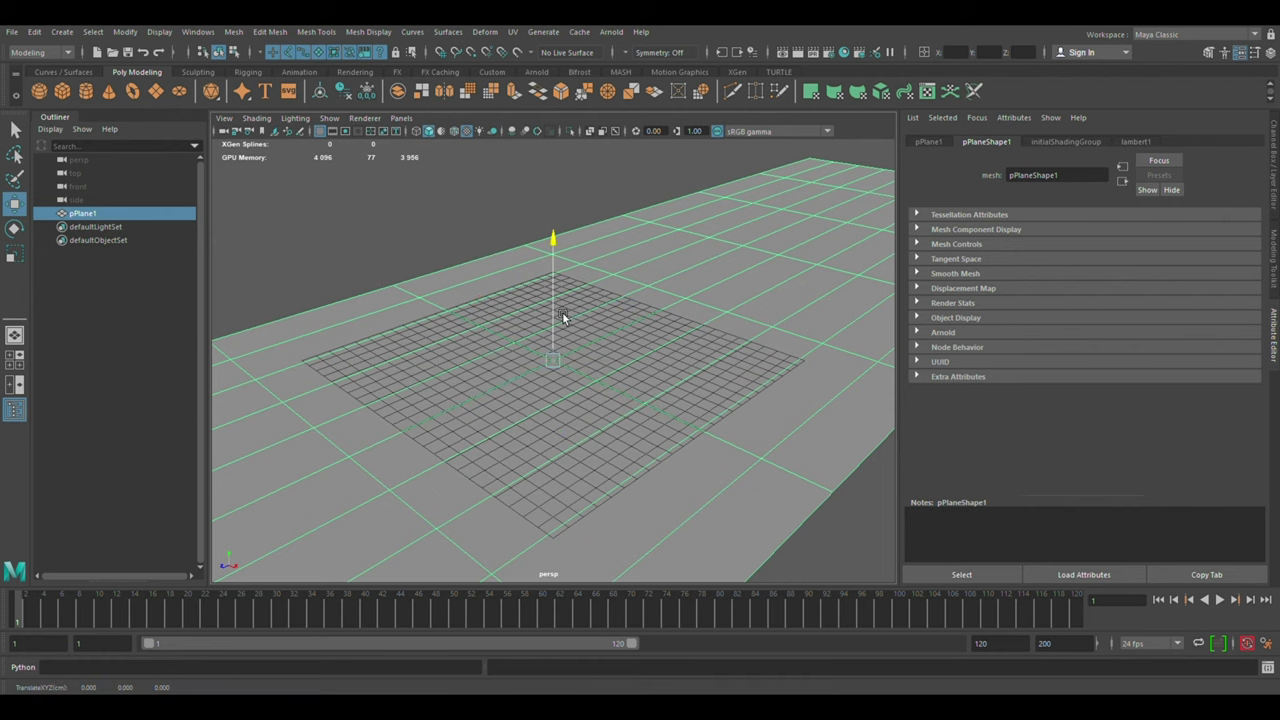
{"action": "middle_click_drag", "start_coordinate": [562, 312], "coordinate": [564, 309]}
{"action": "mouse_move", "coordinate": [564, 309]}
{"action": "left_mouse_down", "text": "alt"}
{"action": "mouse_move", "coordinate": [518, 250]}
{"action": "mouse_move", "coordinate": [443, 206]}
{"action": "left_mouse_up", "text": "alt"}
{"action": "key", "text": "e"}
{"action": "key", "text": "r"}
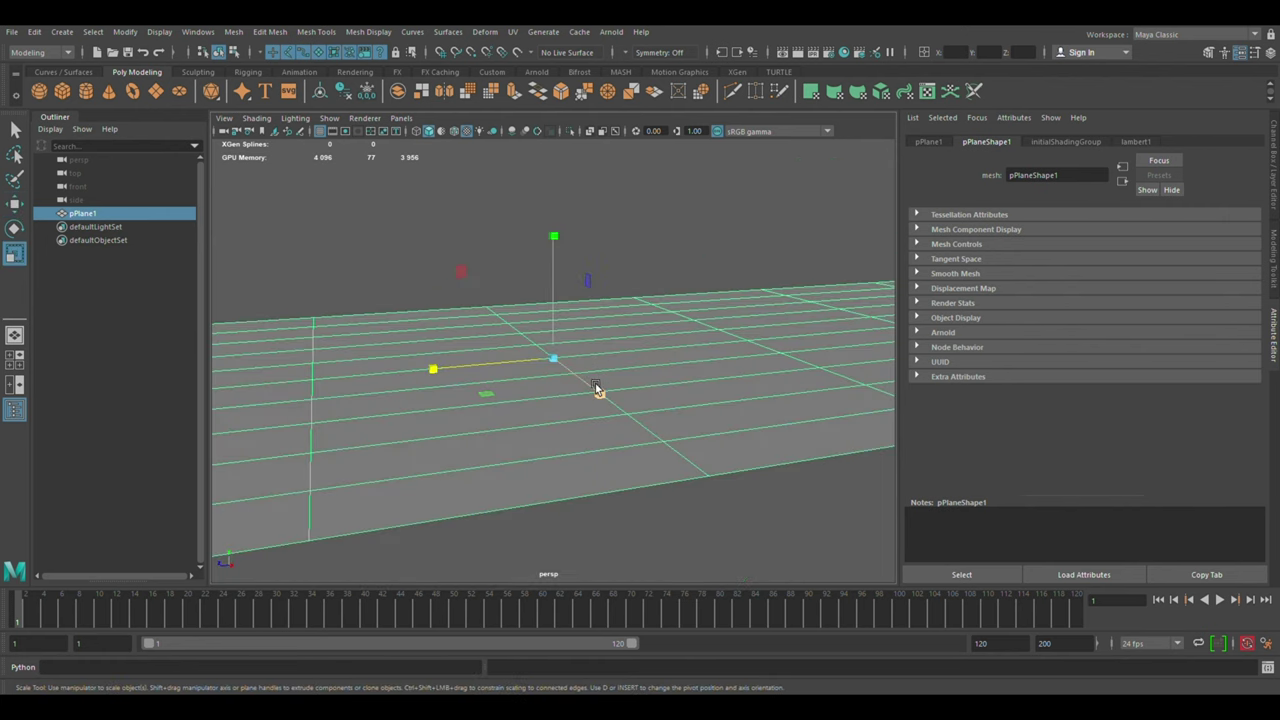
{"action": "mouse_move", "coordinate": [597, 391]}
{"action": "left_mouse_down", "text": "alt"}
{"action": "mouse_move", "coordinate": [750, 510]}
{"action": "mouse_move", "coordinate": [614, 399]}
{"action": "mouse_move", "coordinate": [497, 210]}
{"action": "mouse_move", "coordinate": [520, 214]}
{"action": "left_mouse_up", "text": "alt"}
{"action": "key", "text": "w"}
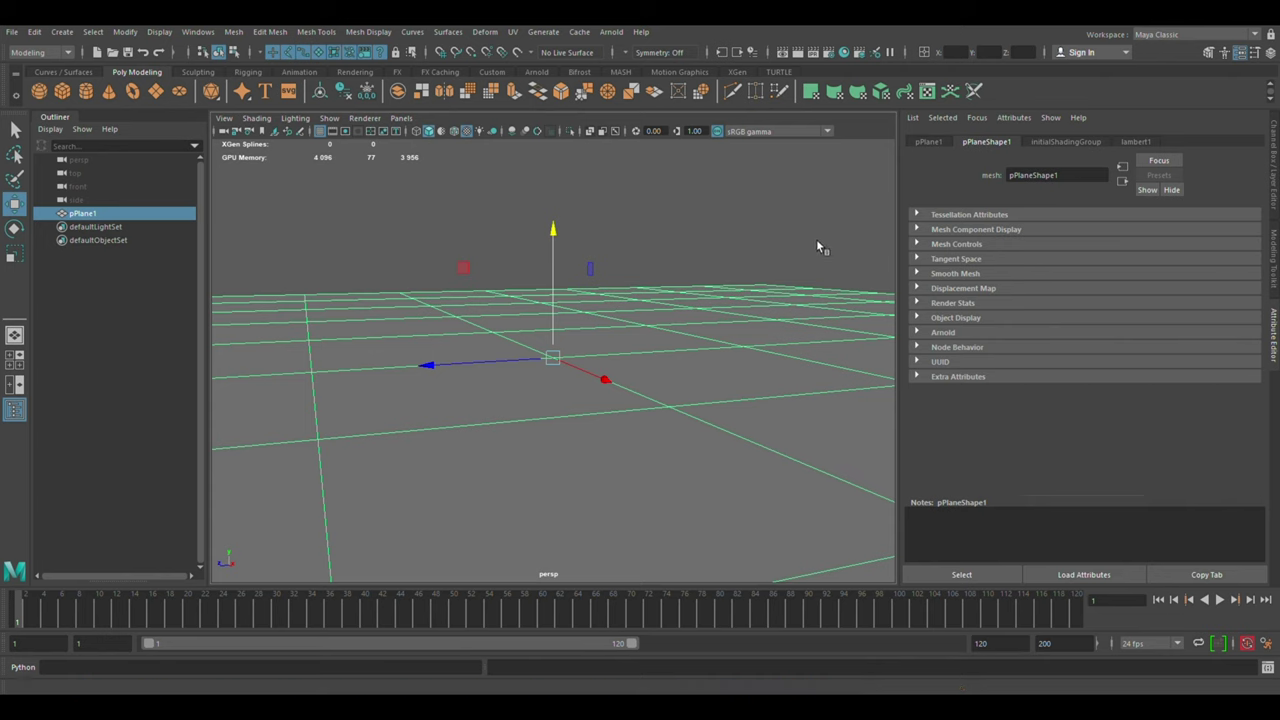
Assign a new aiStandardSurface1 shader with a purple base colour to pPlane1
{"action": "right_click_drag", "start_coordinate": [871, 290], "coordinate": [893, 387]}
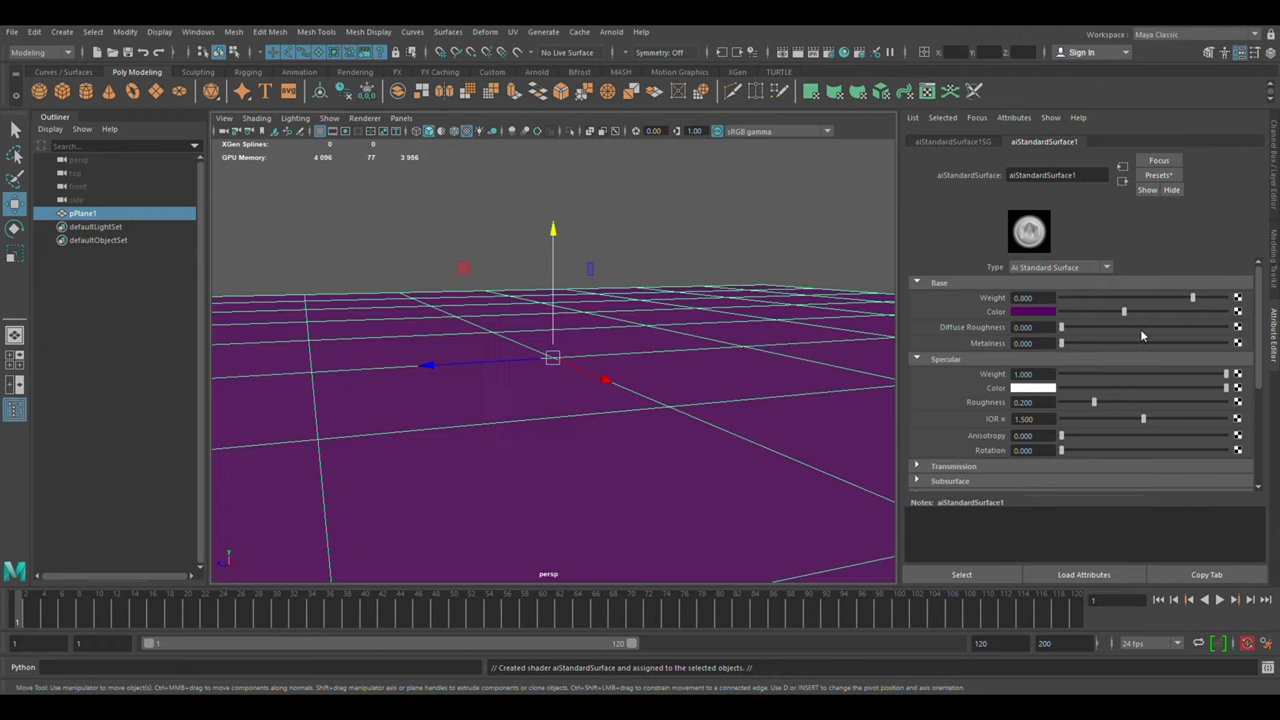
{"action": "left_click", "coordinate": [805, 238]}
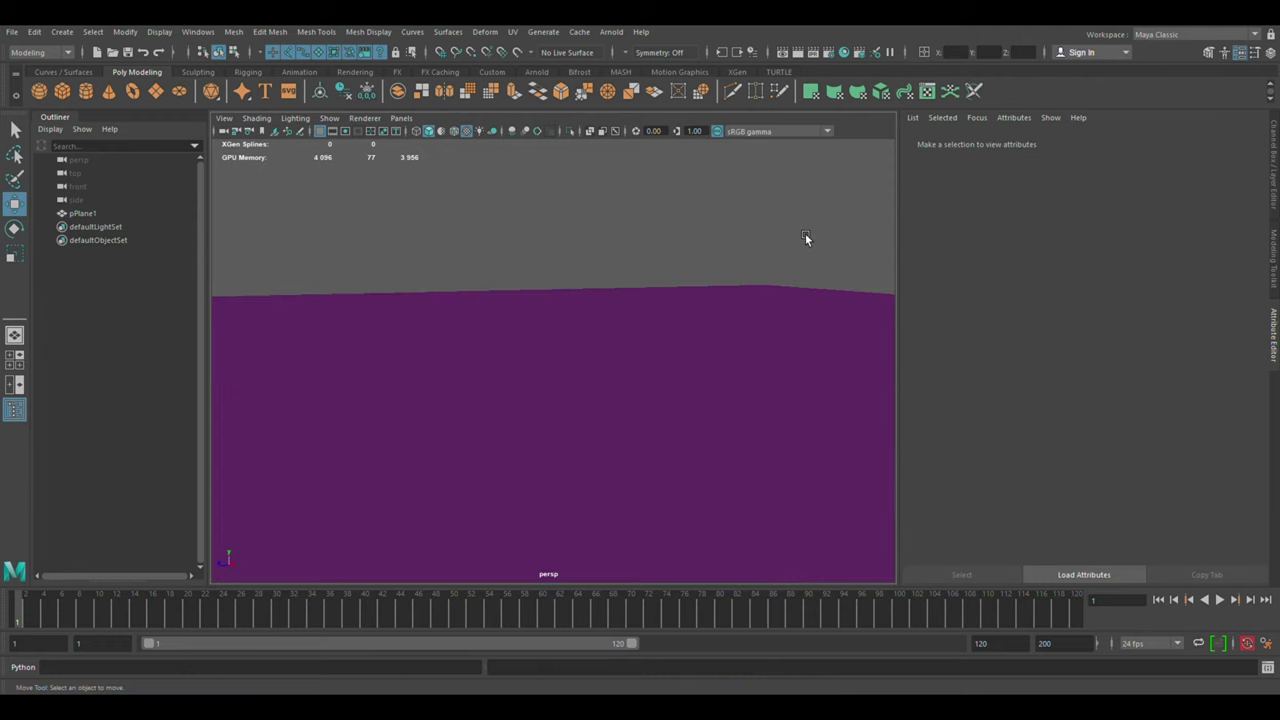
{"action": "key", "text": "ctrl+z"}
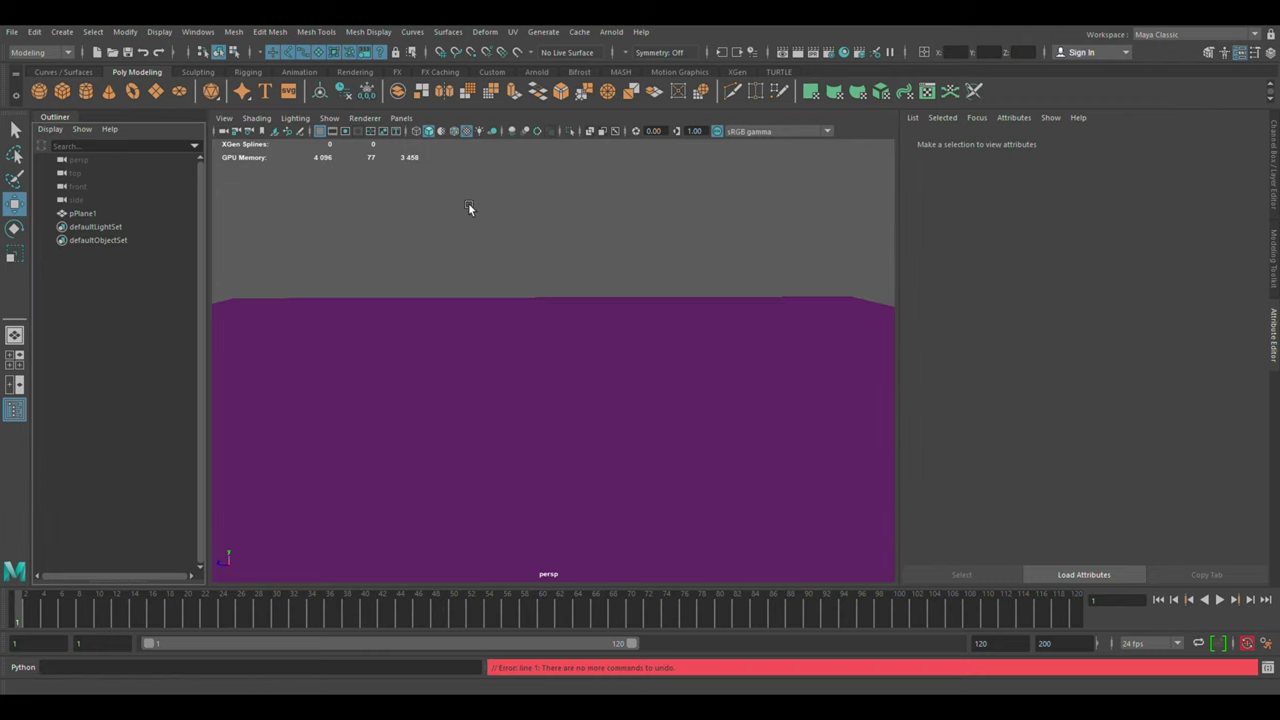
Create pPlane2, raise and enlarge it, and rotate it 90° to stand upright
{"action": "left_click", "coordinate": [159, 94]}
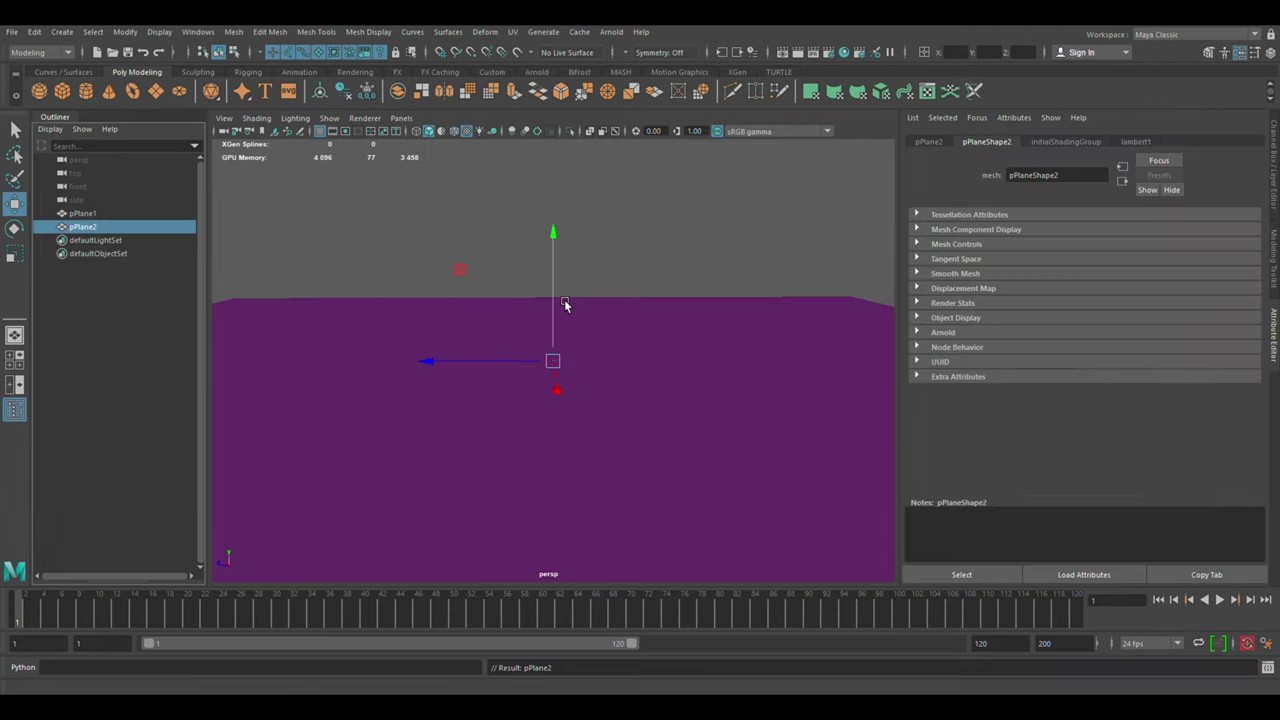
{"action": "left_click_drag", "start_coordinate": [566, 240], "coordinate": [565, 220]}
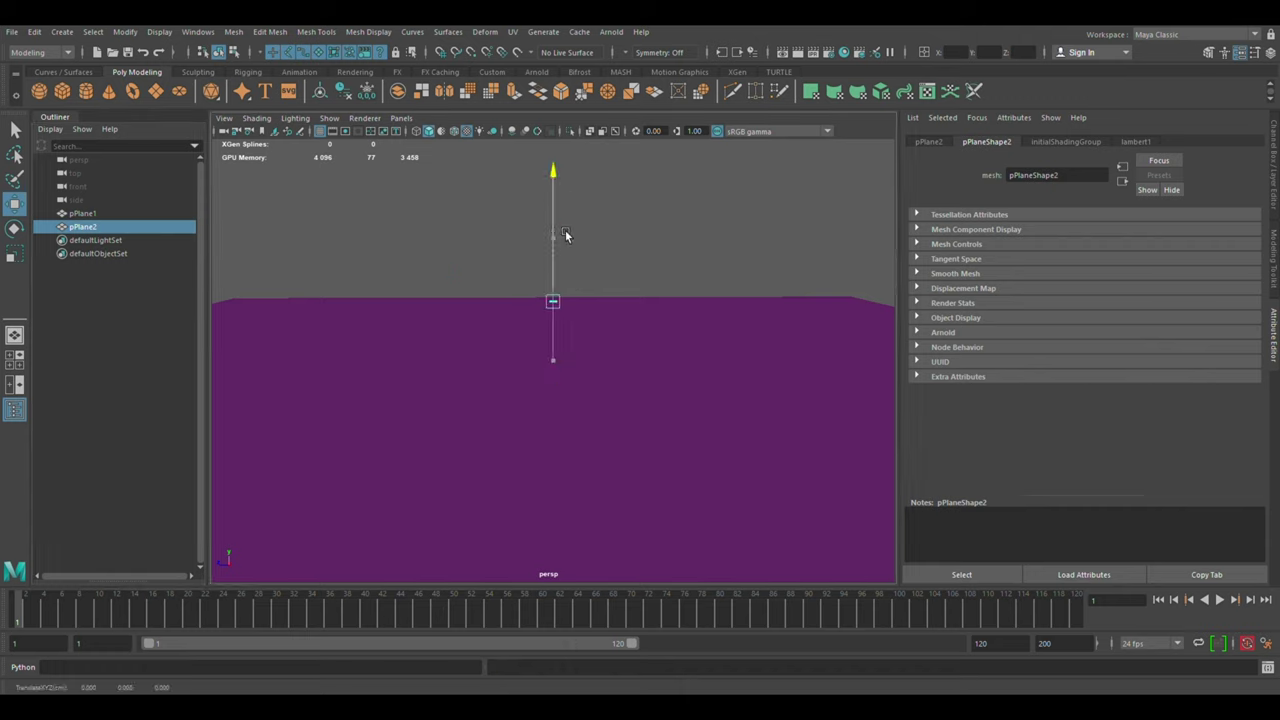
{"action": "key", "text": "r"}
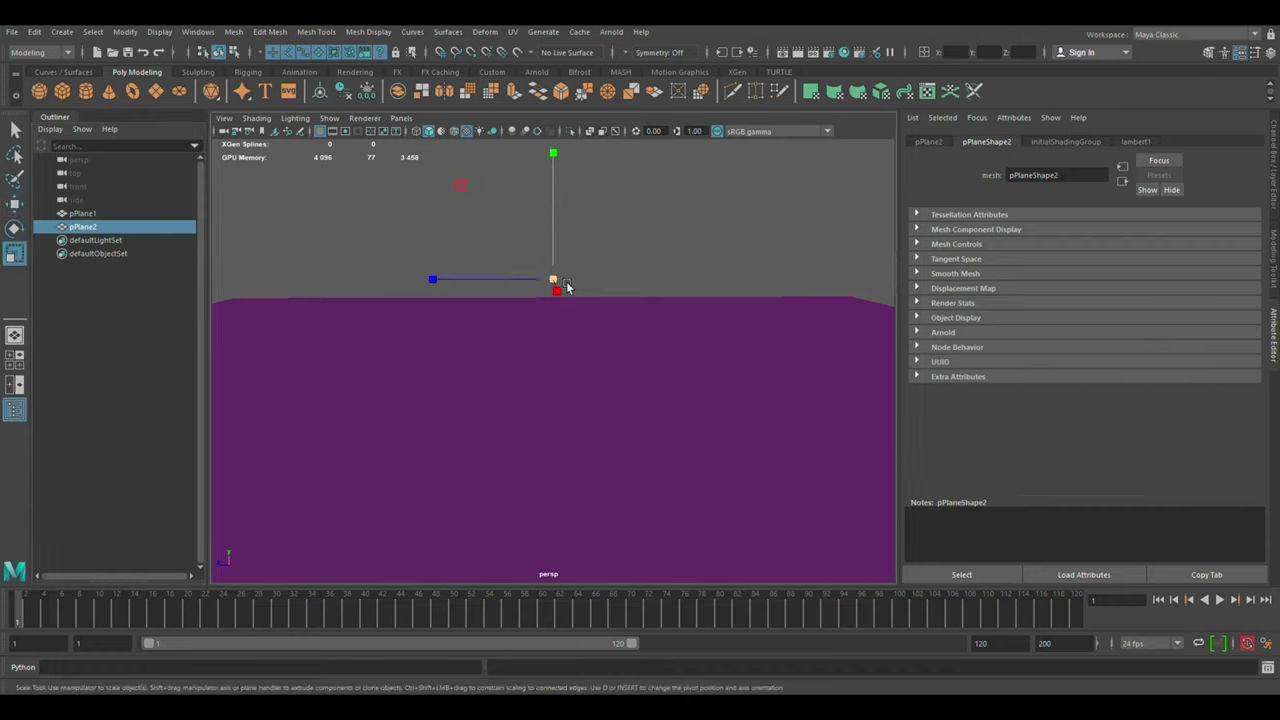
{"action": "left_click_drag", "start_coordinate": [560, 282], "coordinate": [696, 200]}
{"action": "key", "text": "e"}
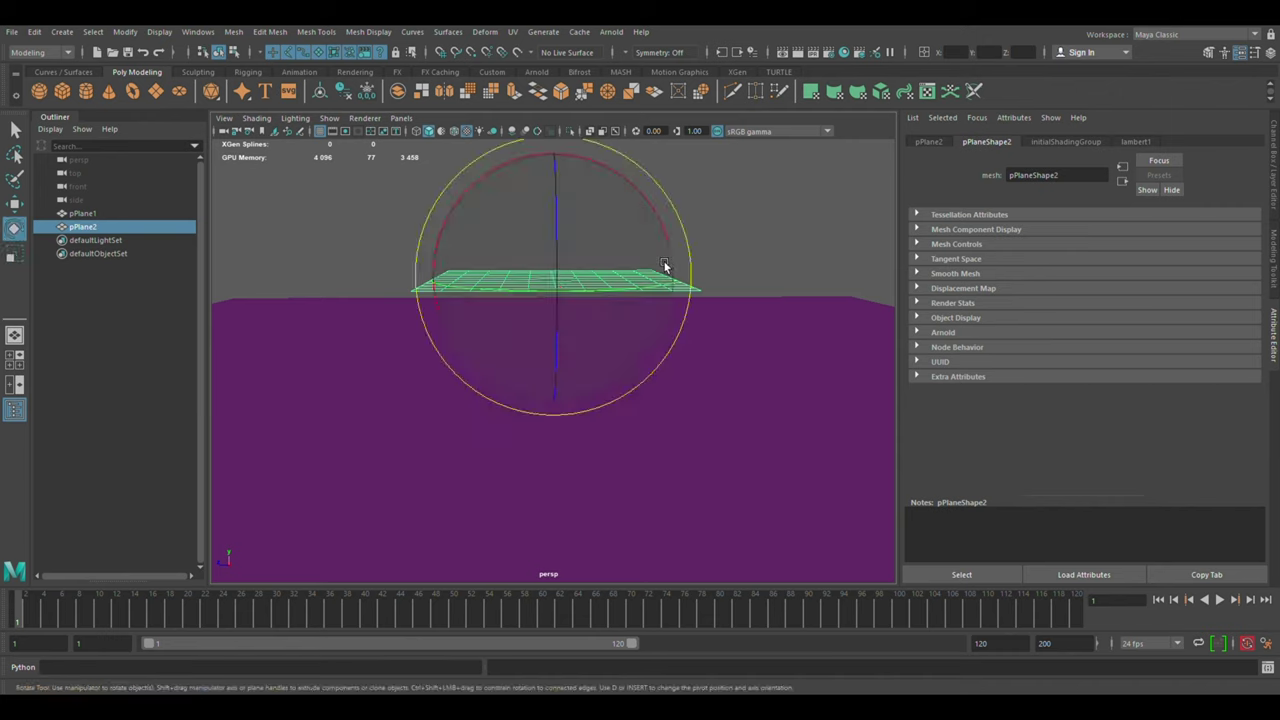
{"action": "left_click_drag", "start_coordinate": [566, 241], "coordinate": [571, 400]}
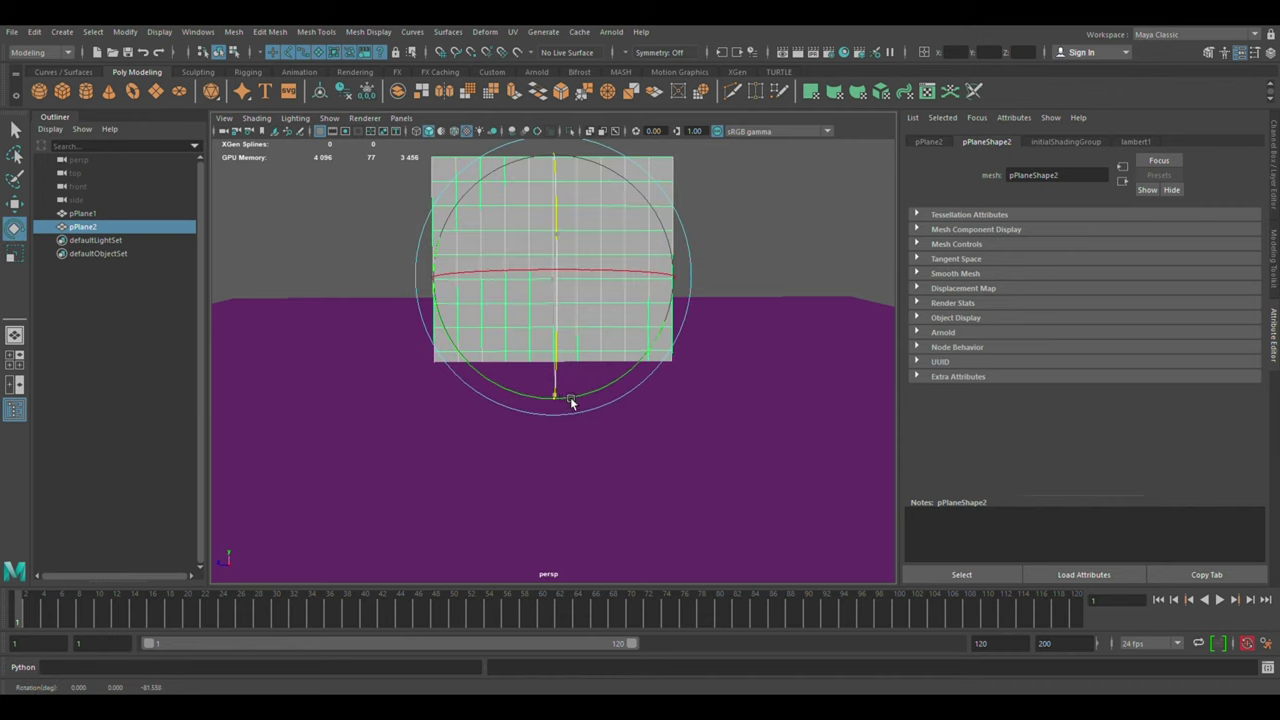
{"action": "scroll", "coordinate": [663, 371], "scroll_direction": "down", "scroll_amount": 3}
{"action": "scroll", "coordinate": [661, 374], "scroll_direction": "down", "scroll_amount": 2}
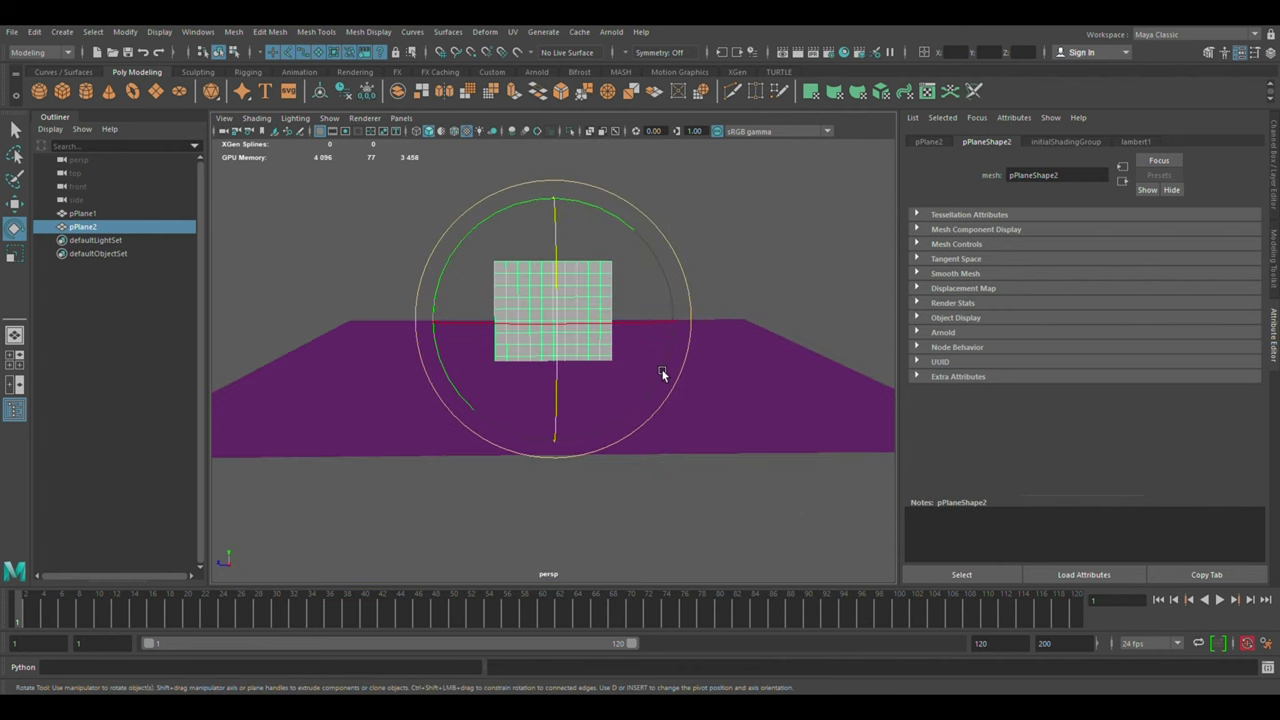
Stretch the purple floor much wider and deeper, then reselect the upright plane
{"action": "key", "text": "w"}
{"action": "left_click", "coordinate": [787, 381]}
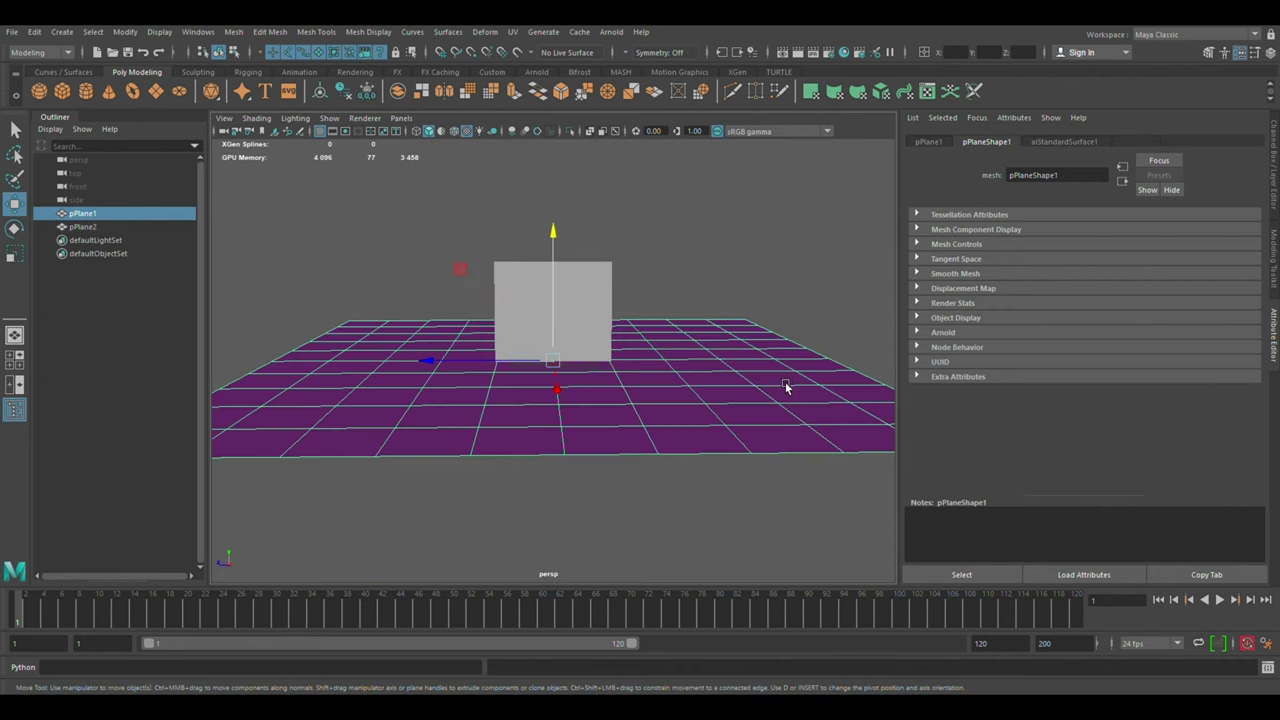
{"action": "key", "text": "r"}
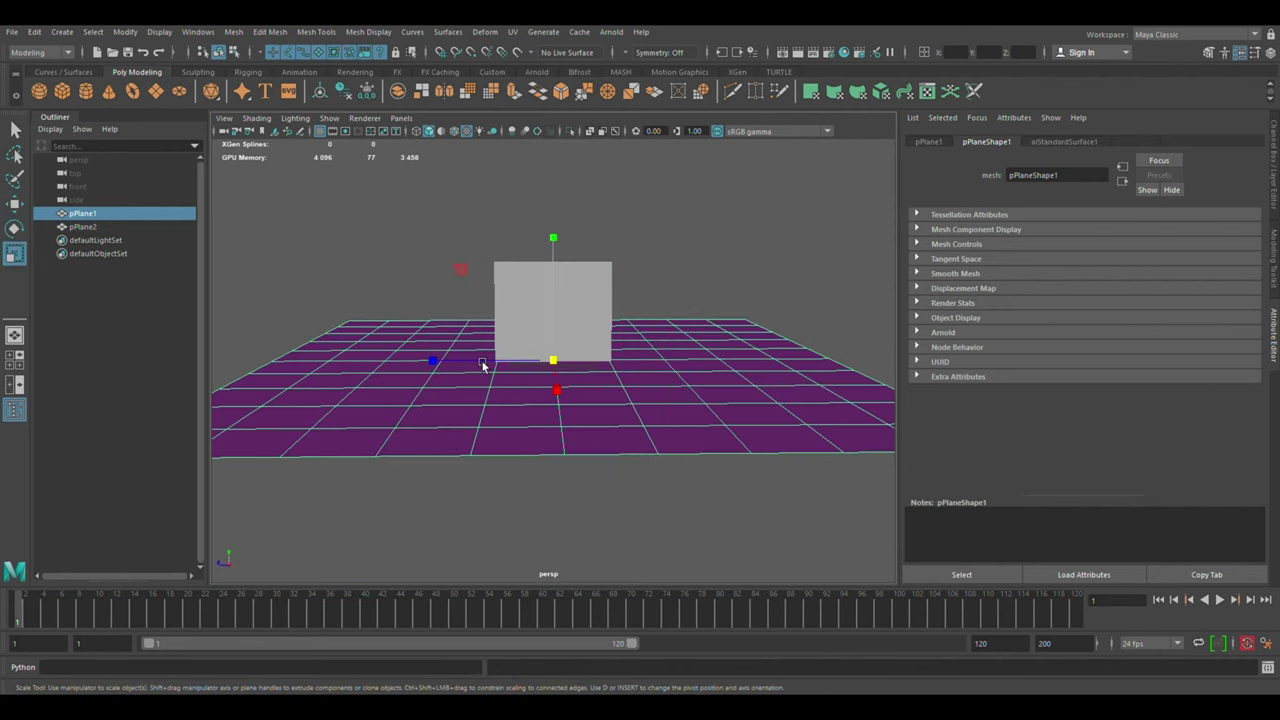
{"action": "left_click_drag", "start_coordinate": [482, 365], "coordinate": [109, 394]}
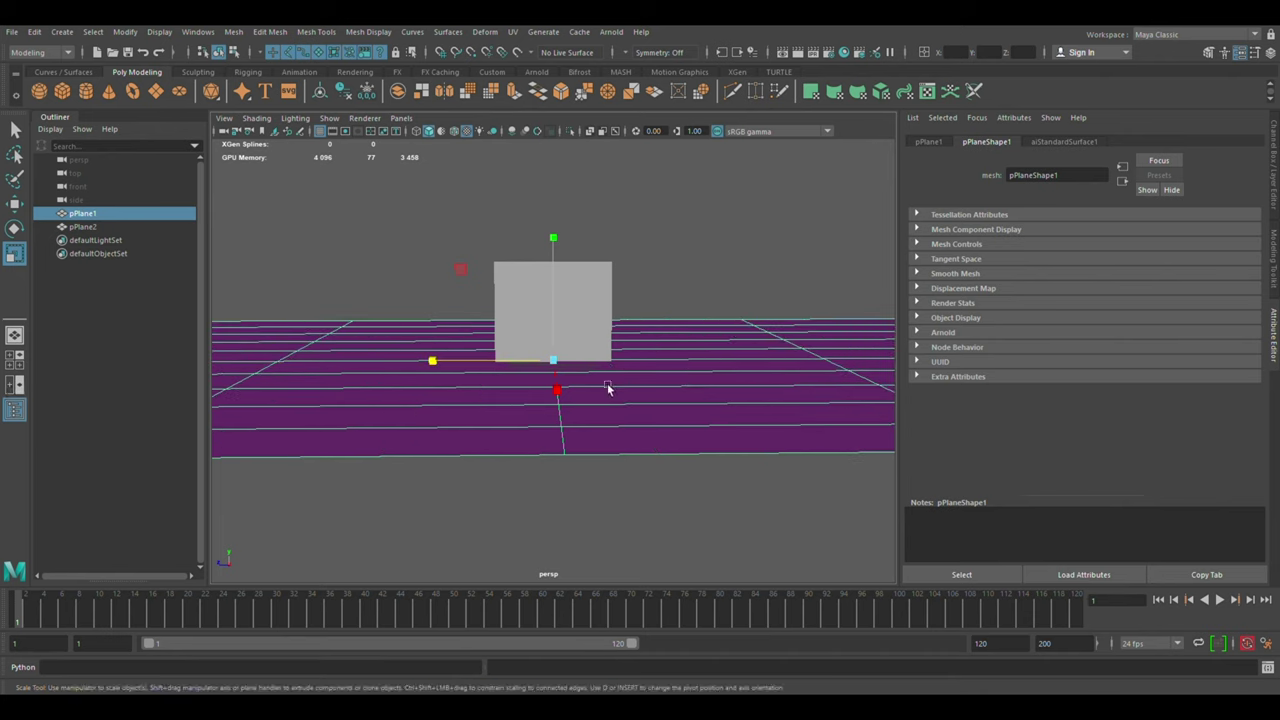
{"action": "left_click_drag", "start_coordinate": [563, 390], "coordinate": [575, 535]}
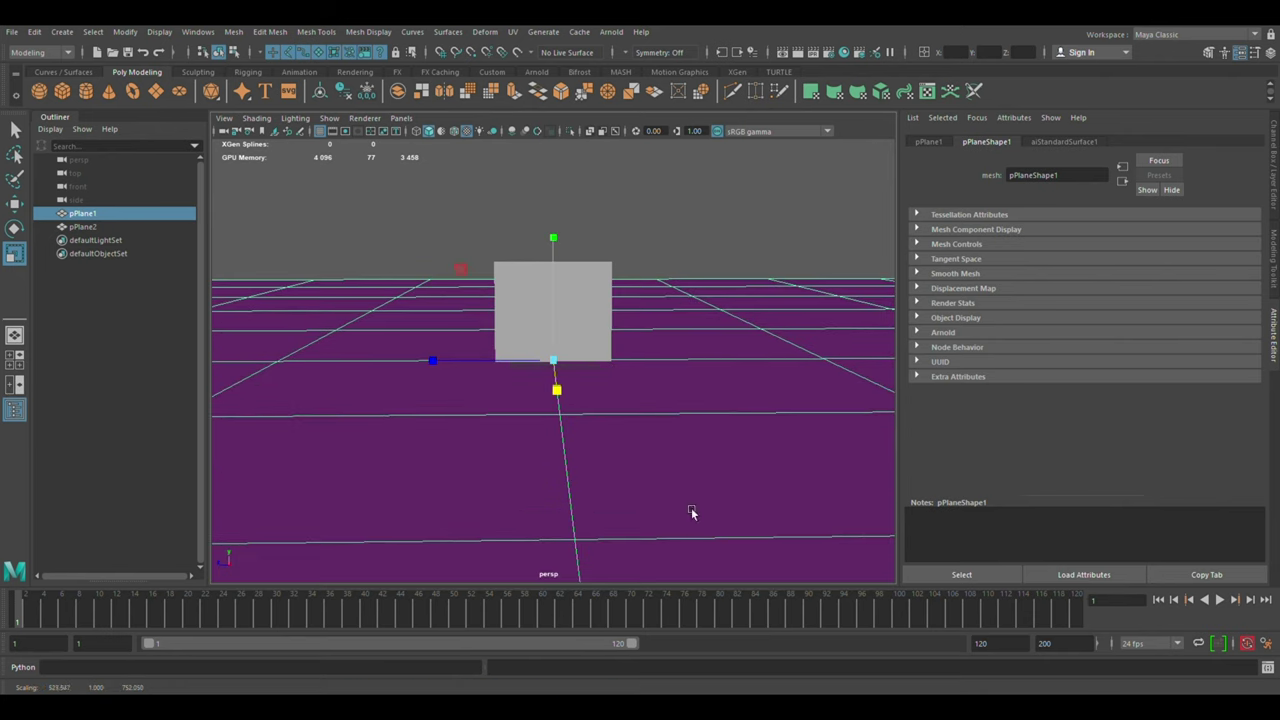
{"action": "left_click", "coordinate": [613, 302]}
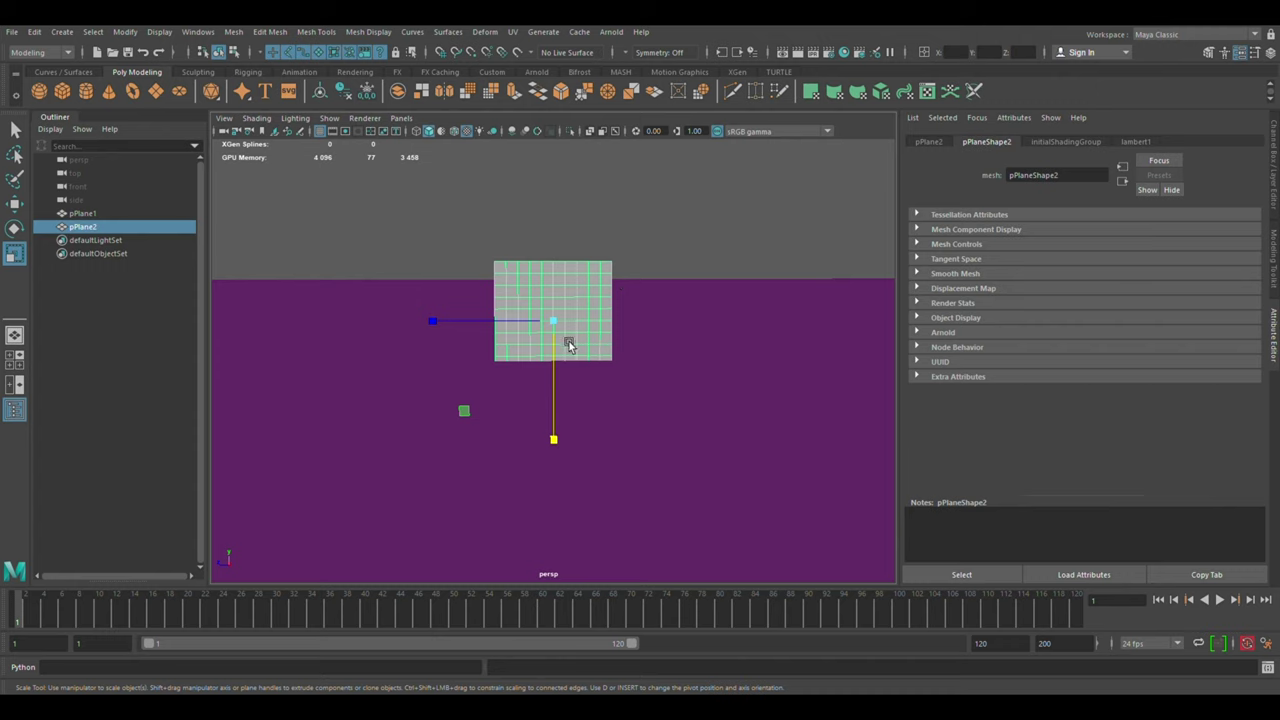
Nudge the upright plane up and Shift-drag duplicates sideways to start a row
{"action": "key", "text": "w"}
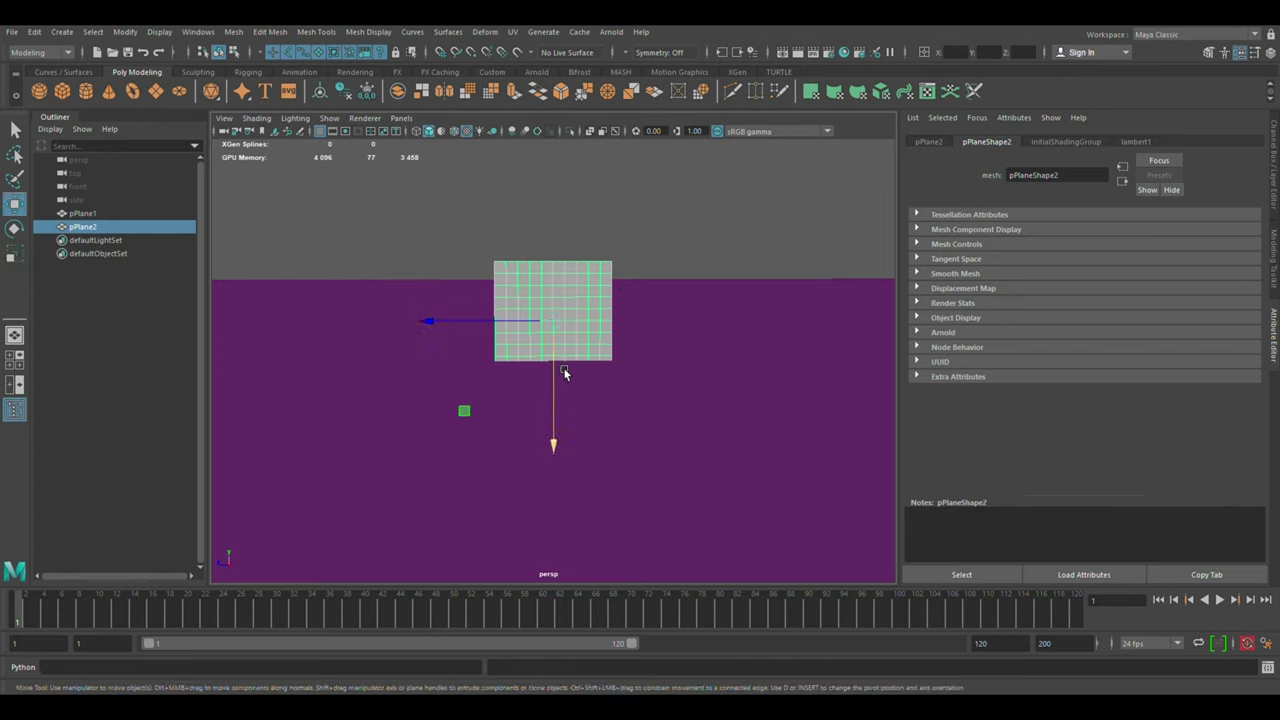
{"action": "left_click_drag", "start_coordinate": [563, 367], "coordinate": [537, 322]}
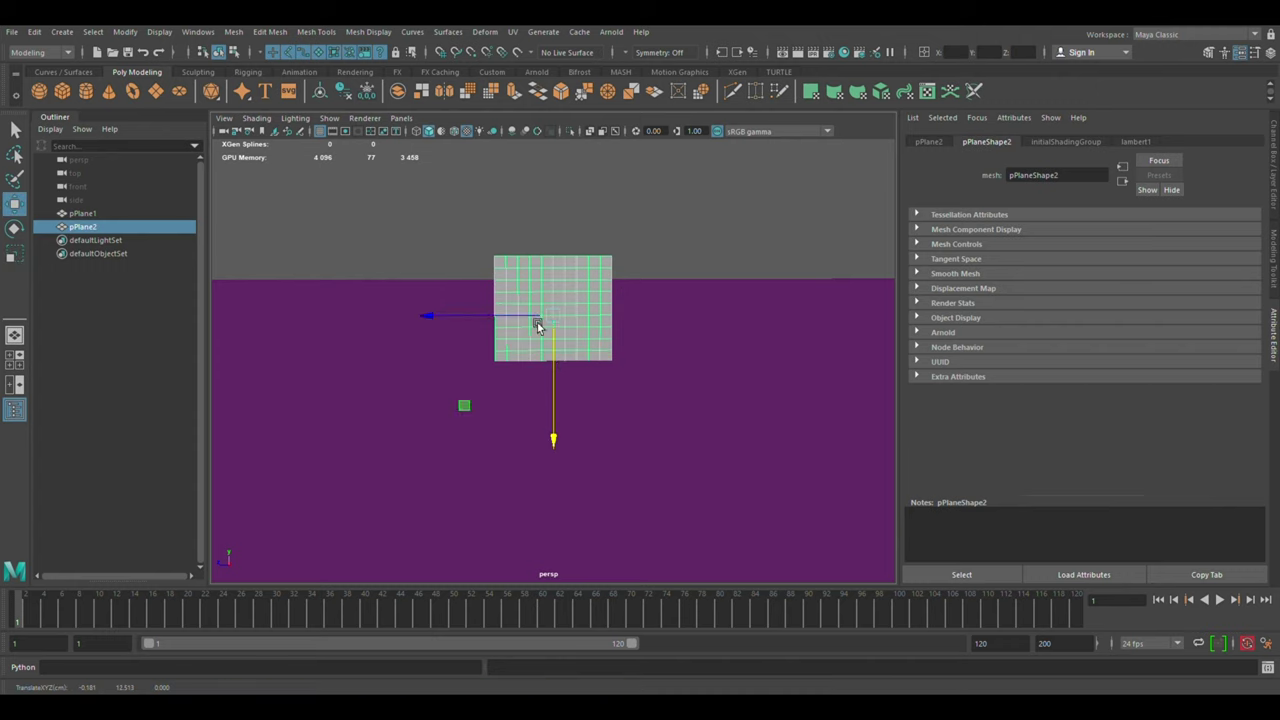
{"action": "left_click_drag", "start_coordinate": [423, 315], "coordinate": [363, 312], "text": "shift"}
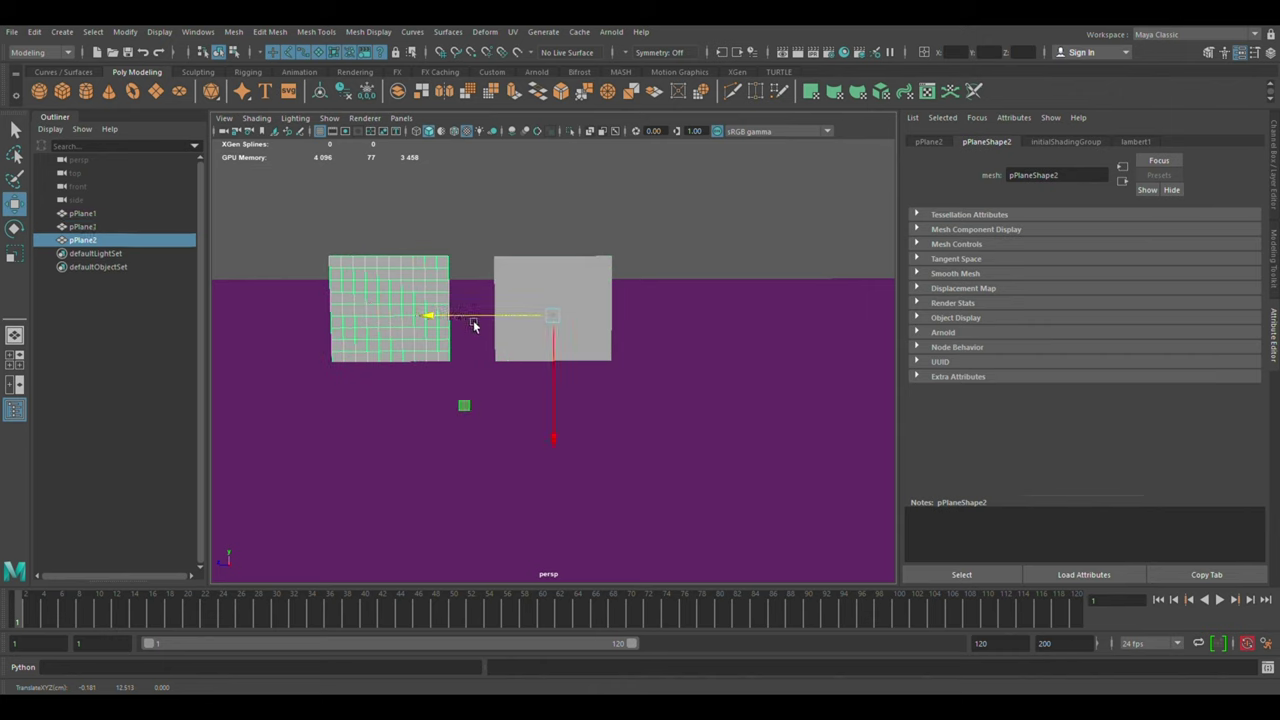
{"action": "mouse_move", "coordinate": [305, 325]}
{"action": "left_mouse_down", "text": "shift"}
{"action": "mouse_move", "coordinate": [660, 325]}
{"action": "mouse_move", "coordinate": [625, 324]}
{"action": "left_mouse_up", "text": "shift"}
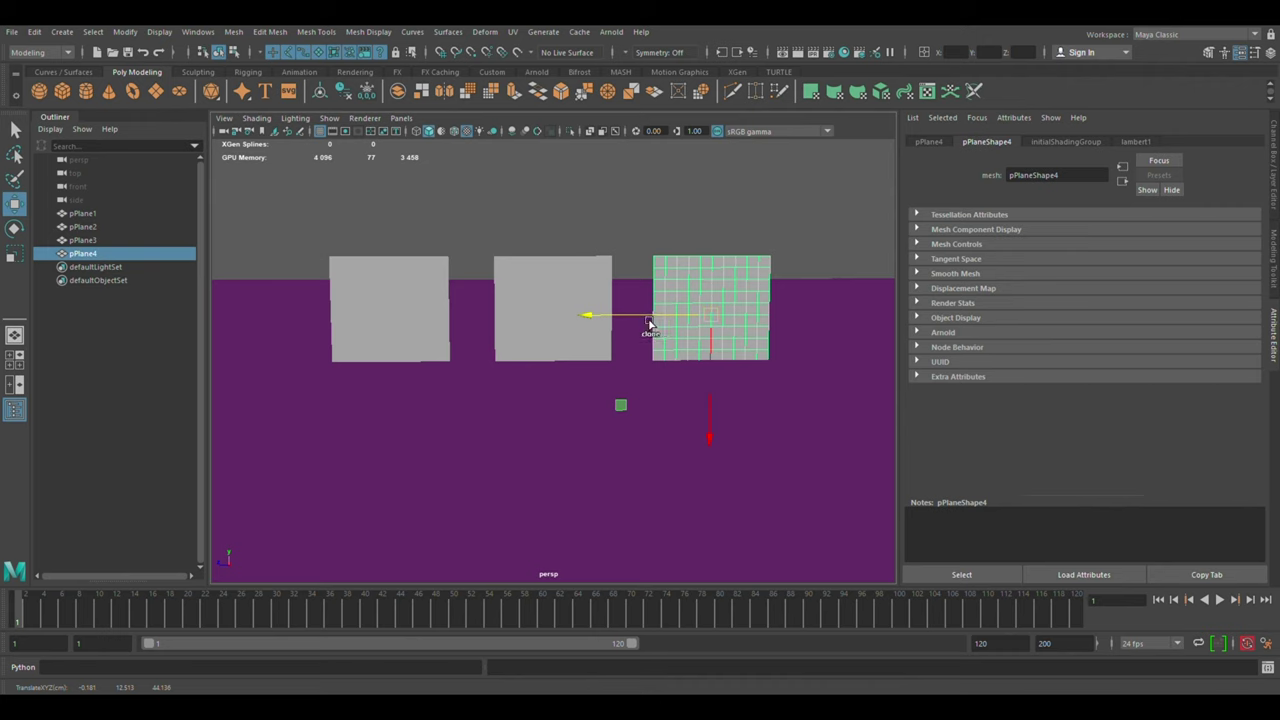
{"action": "mouse_move", "coordinate": [709, 331]}
{"action": "left_mouse_down", "text": "shift"}
{"action": "mouse_move", "coordinate": [831, 340]}
{"action": "mouse_move", "coordinate": [809, 337]}
{"action": "mouse_move", "coordinate": [797, 360]}
{"action": "mouse_move", "coordinate": [563, 329]}
{"action": "mouse_move", "coordinate": [124, 313]}
{"action": "left_mouse_up", "text": "shift"}
Frame the planes and clone the end plane to extend the row to seven
{"action": "key", "text": "a"}
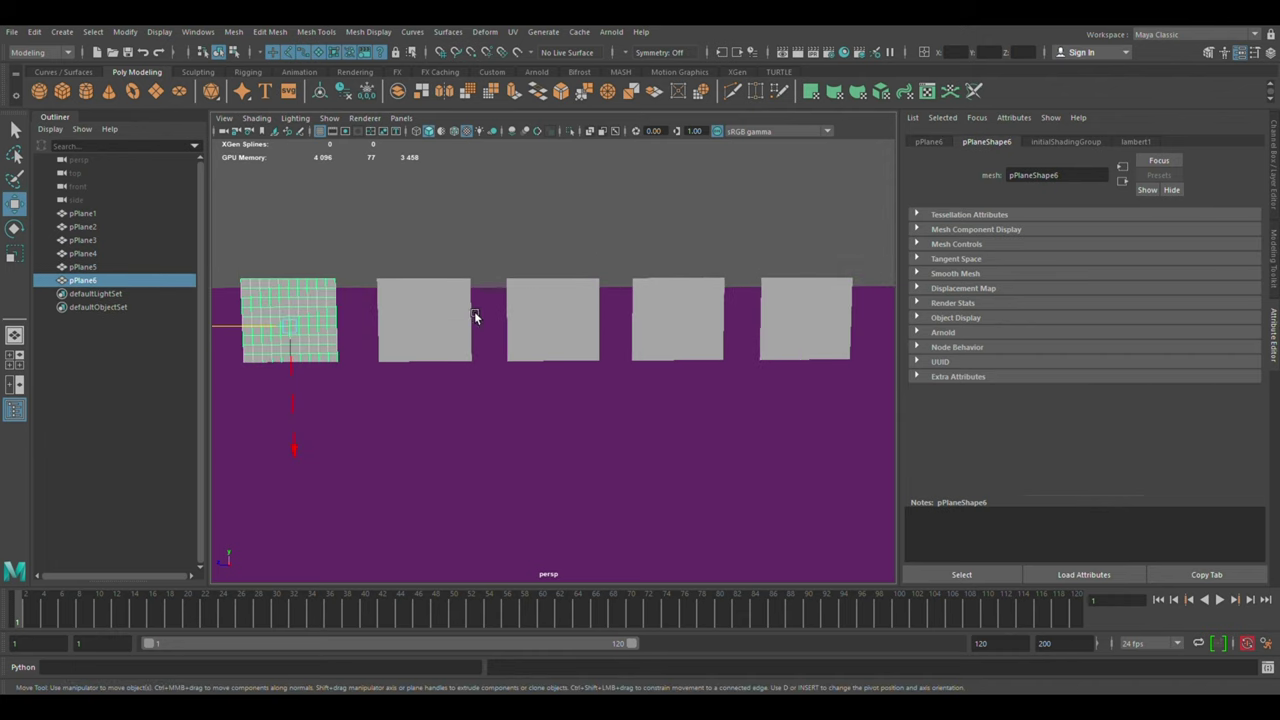
{"action": "scroll", "coordinate": [473, 315], "scroll_direction": "down", "scroll_amount": 2}
{"action": "scroll", "coordinate": [473, 318], "scroll_direction": "down", "scroll_amount": 2}
{"action": "scroll", "coordinate": [485, 335], "scroll_direction": "down", "scroll_amount": 1}
{"action": "scroll", "coordinate": [500, 349], "scroll_direction": "up", "scroll_amount": 1}
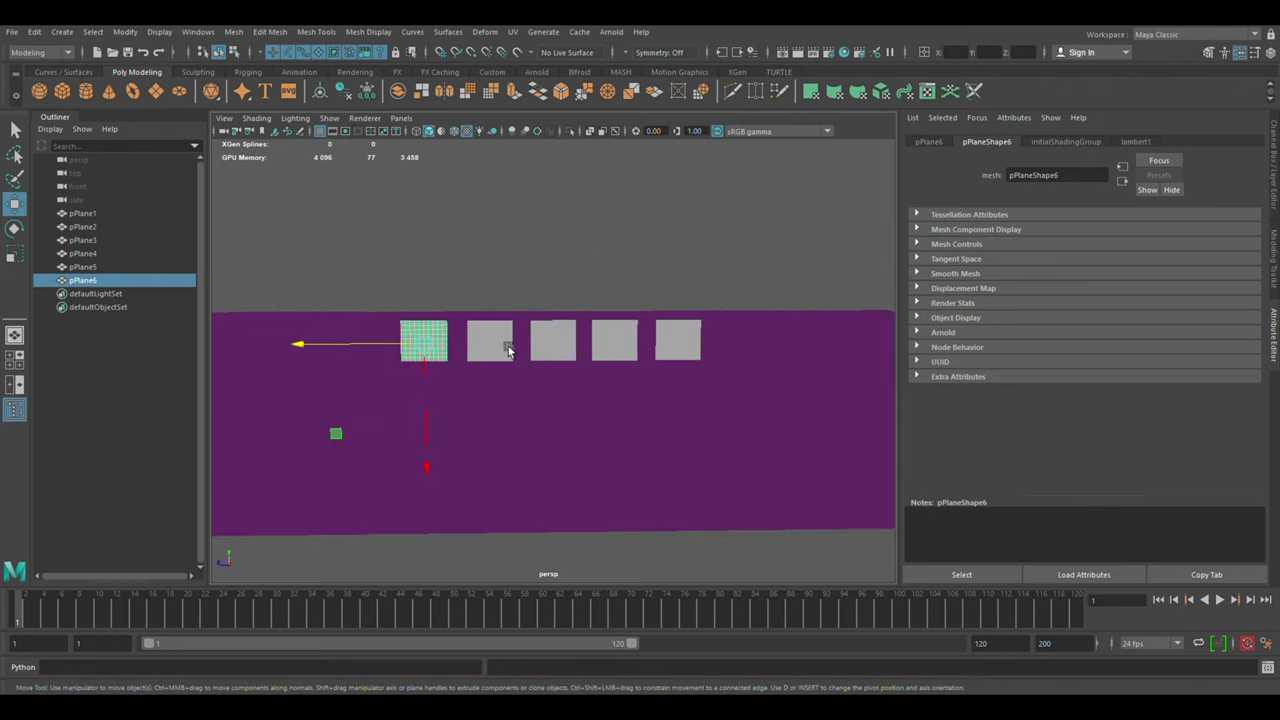
{"action": "left_click", "coordinate": [423, 338]}
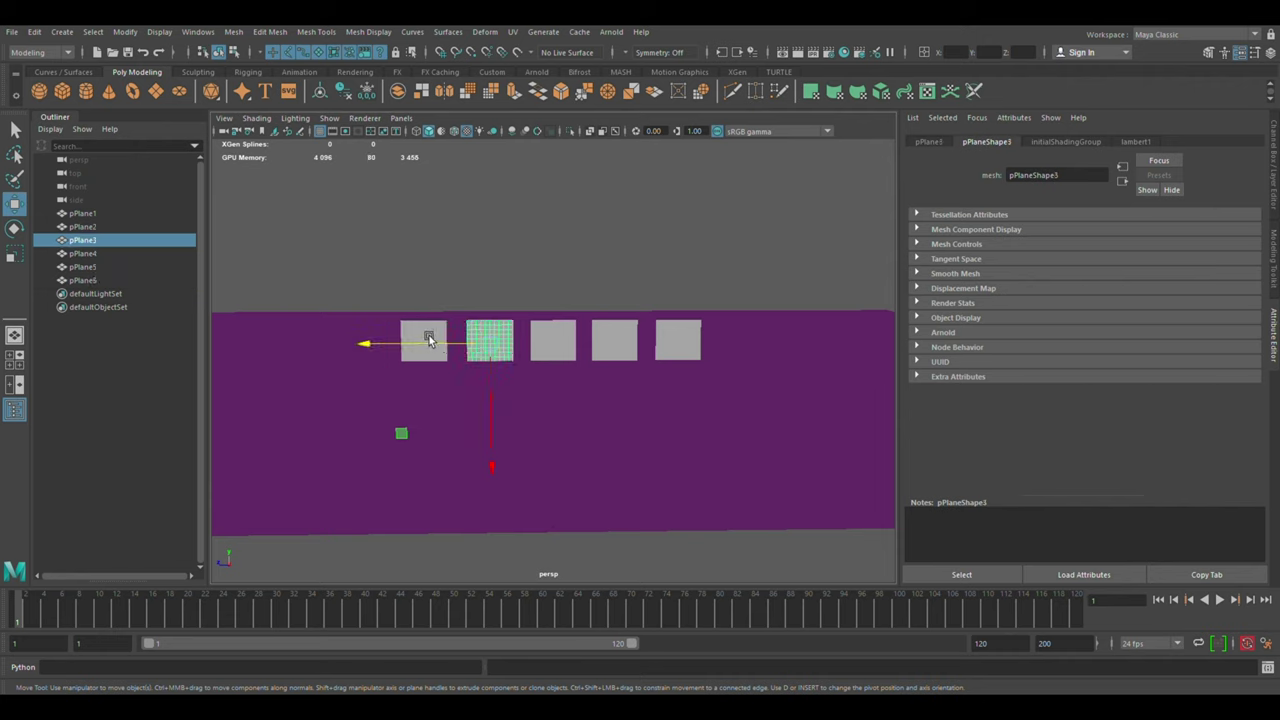
{"action": "left_click", "coordinate": [430, 340], "text": "shift"}
{"action": "left_click", "coordinate": [556, 346], "text": "shift"}
{"action": "left_click", "coordinate": [625, 342], "text": "shift"}
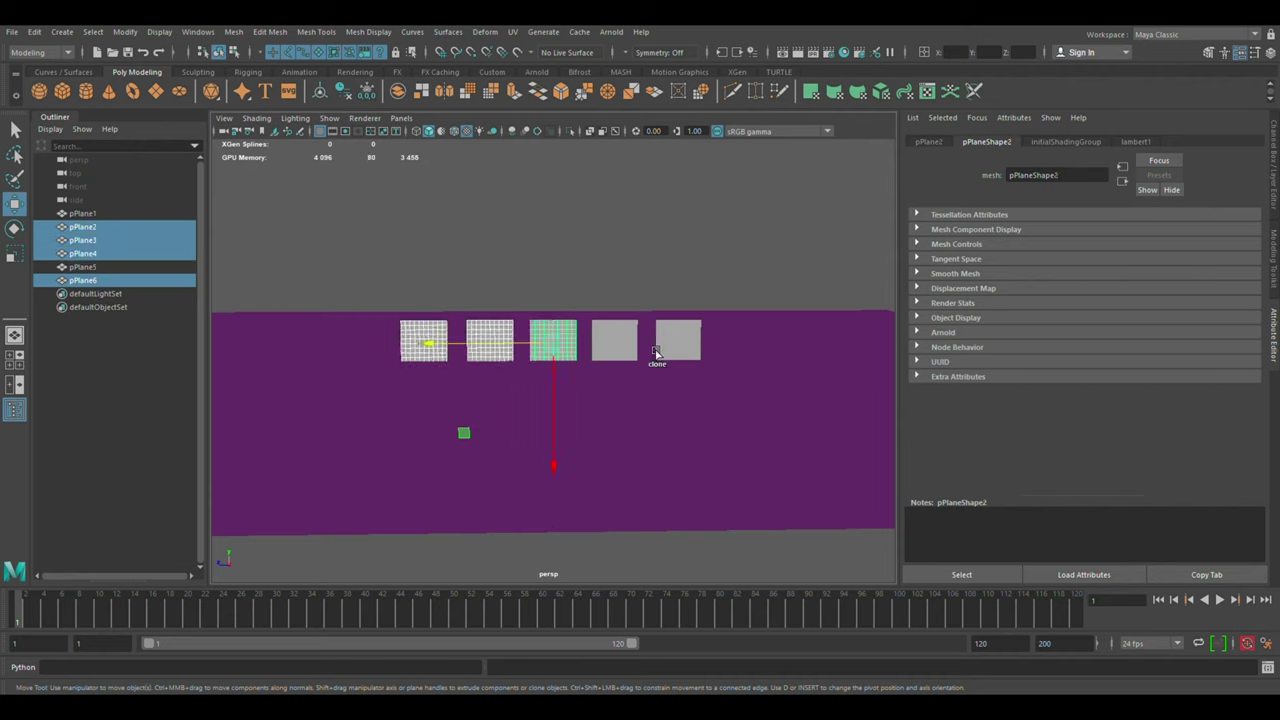
{"action": "left_click", "coordinate": [694, 340], "text": "shift"}
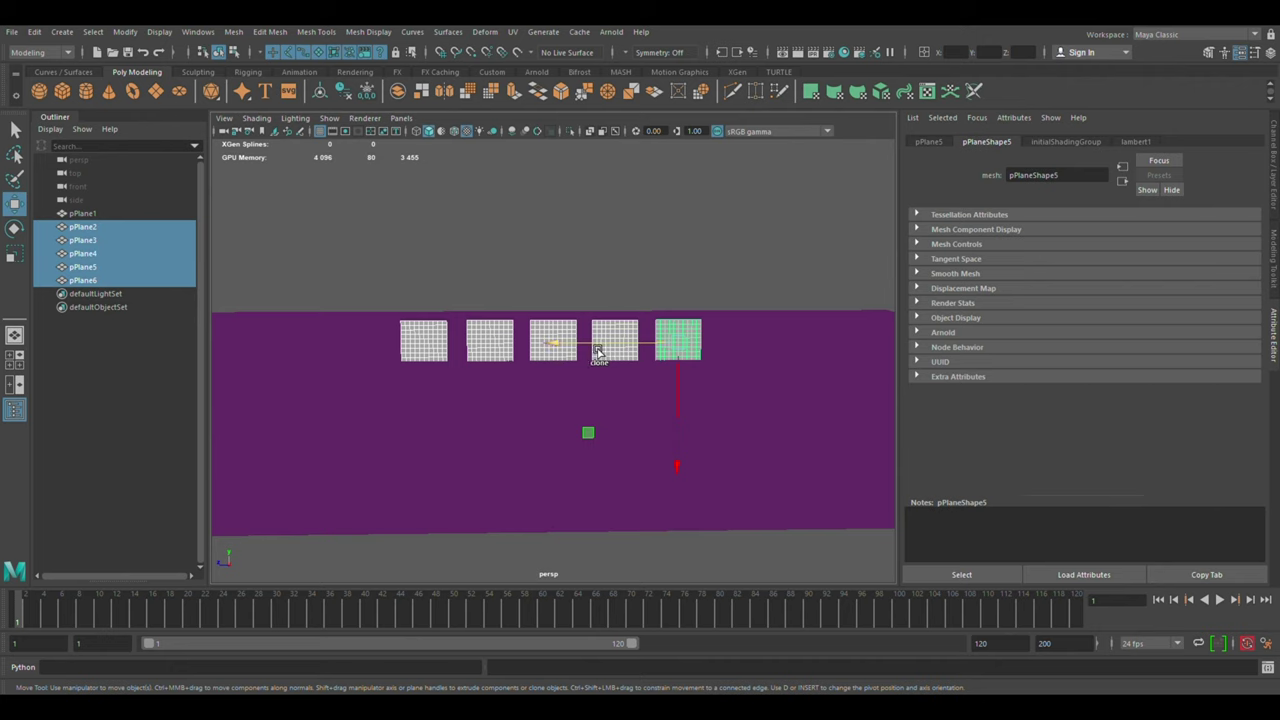
{"action": "left_click", "coordinate": [707, 340]}
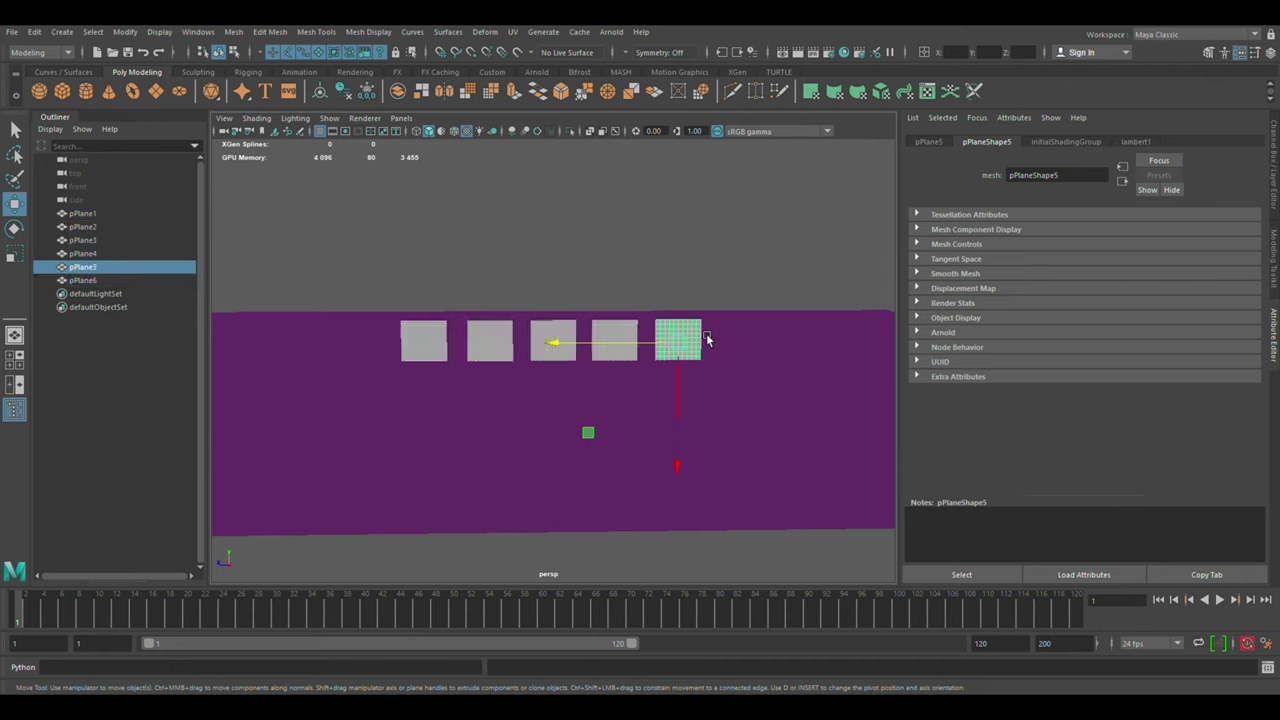
{"action": "mouse_move", "coordinate": [648, 350]}
{"action": "left_mouse_down", "text": "shift"}
{"action": "mouse_move", "coordinate": [665, 348]}
{"action": "mouse_move", "coordinate": [270, 356]}
{"action": "mouse_move", "coordinate": [290, 357]}
{"action": "left_mouse_up", "text": "shift"}
Select all seven planes in the row and clone them upward as a second row
{"action": "left_click", "coordinate": [445, 352], "text": "shift"}
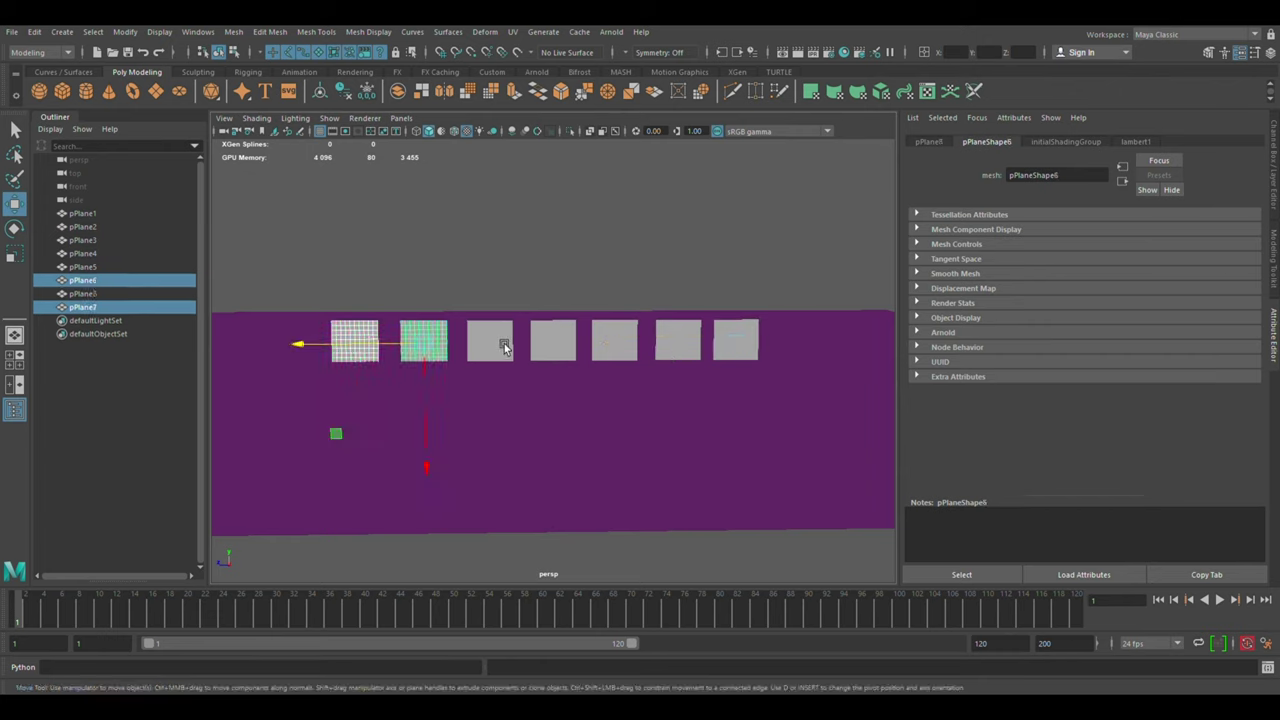
{"action": "left_click", "coordinate": [503, 345], "text": "shift"}
{"action": "left_click", "coordinate": [566, 351], "text": "shift"}
{"action": "left_click", "coordinate": [620, 350], "text": "shift"}
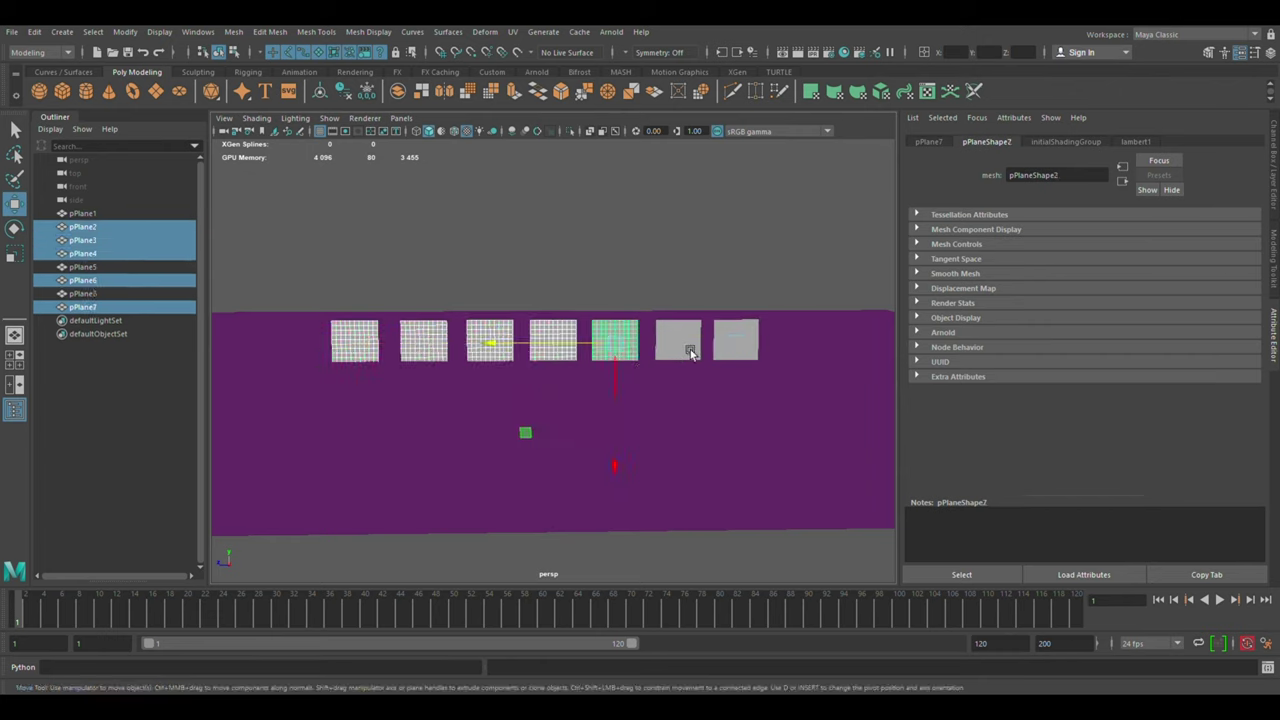
{"action": "left_click", "coordinate": [690, 349], "text": "shift"}
{"action": "left_click", "coordinate": [743, 345], "text": "shift"}
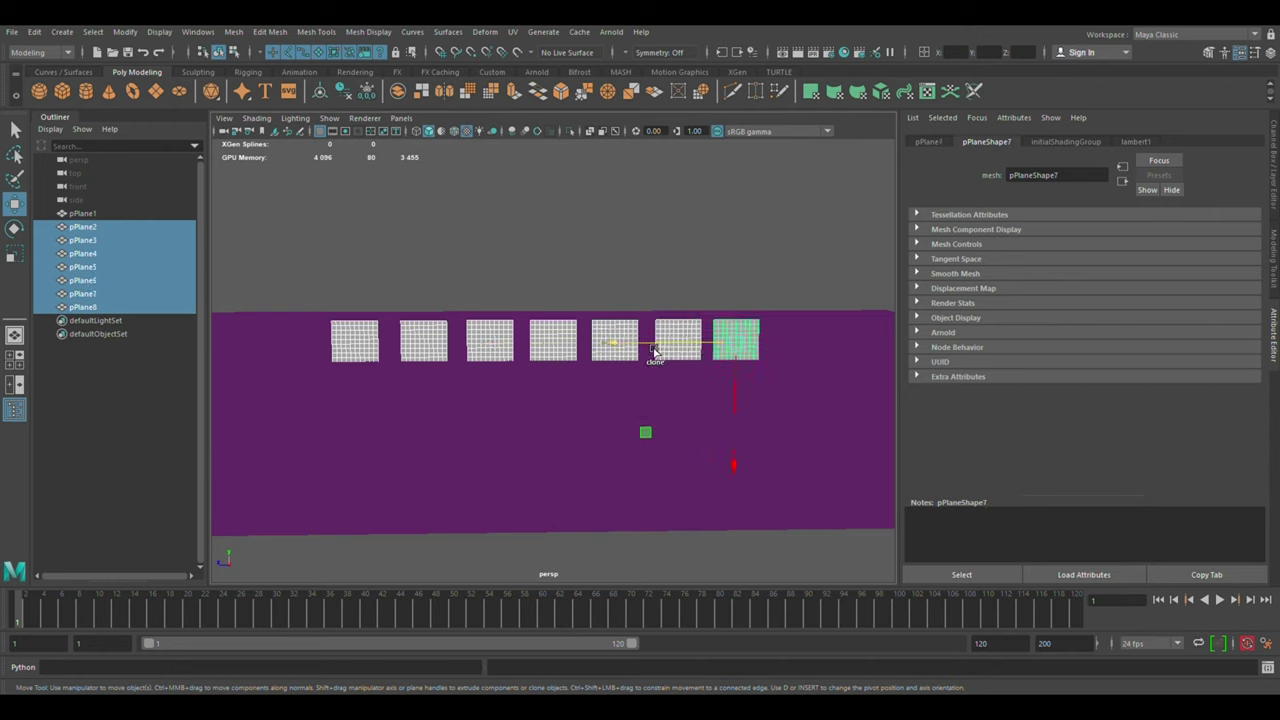
{"action": "mouse_move", "coordinate": [749, 418]}
{"action": "left_mouse_down", "text": "shift"}
{"action": "mouse_move", "coordinate": [752, 224]}
{"action": "mouse_move", "coordinate": [829, 191]}
{"action": "left_mouse_up", "text": "shift"}
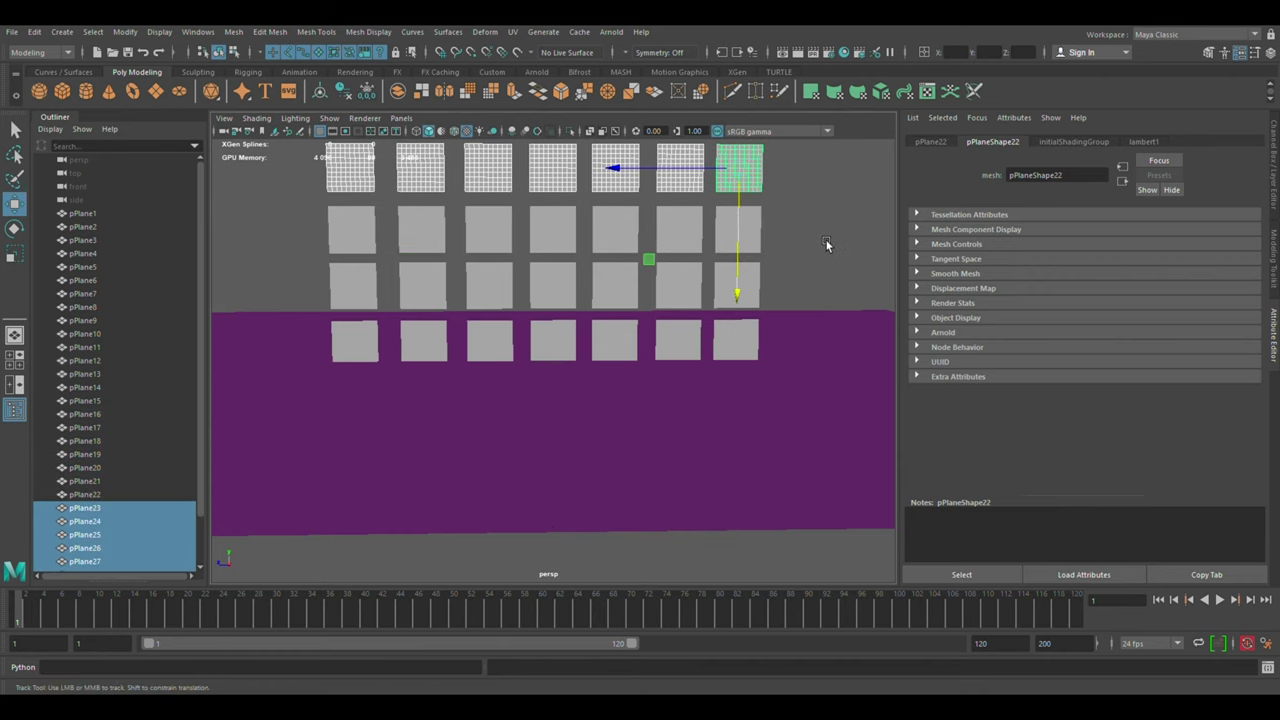
Clone more rows upward to complete the 7×5 wall of 35 panels
{"action": "mouse_move", "coordinate": [829, 195]}
{"action": "middle_mouse_down", "text": "alt"}
{"action": "mouse_move", "coordinate": [826, 265]}
{"action": "mouse_move", "coordinate": [805, 293]}
{"action": "middle_mouse_up", "text": "alt"}
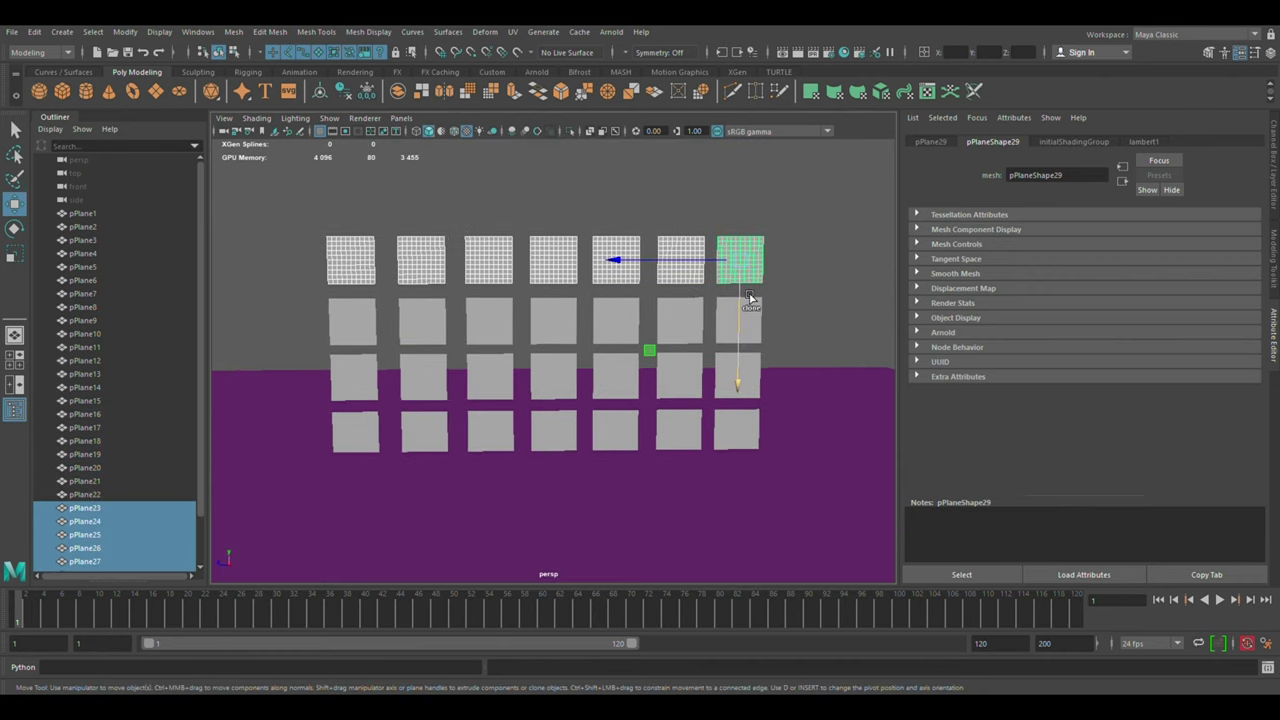
{"action": "mouse_move", "coordinate": [751, 300]}
{"action": "left_mouse_down", "text": "shift"}
{"action": "mouse_move", "coordinate": [750, 263]}
{"action": "mouse_move", "coordinate": [782, 290]}
{"action": "mouse_move", "coordinate": [813, 248]}
{"action": "left_mouse_up", "text": "shift"}
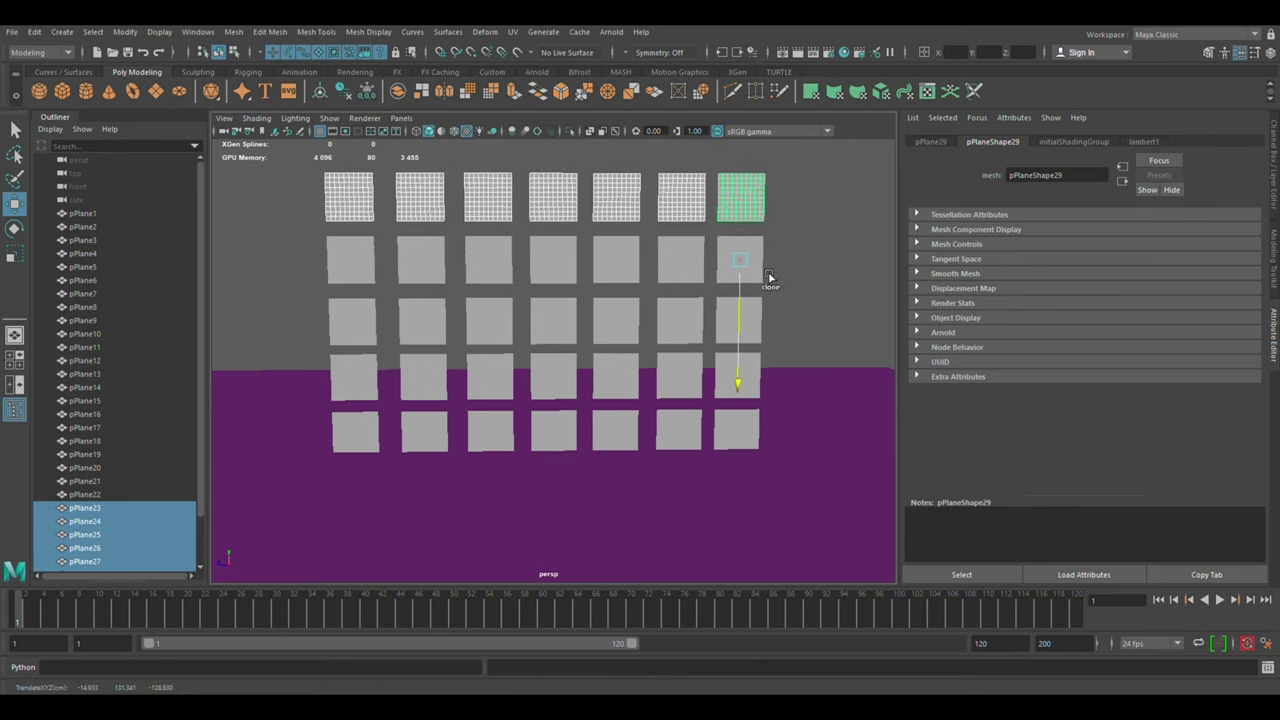
{"action": "left_click", "coordinate": [851, 222]}
{"action": "left_click_drag", "start_coordinate": [845, 453], "coordinate": [950, 474], "text": "alt"}
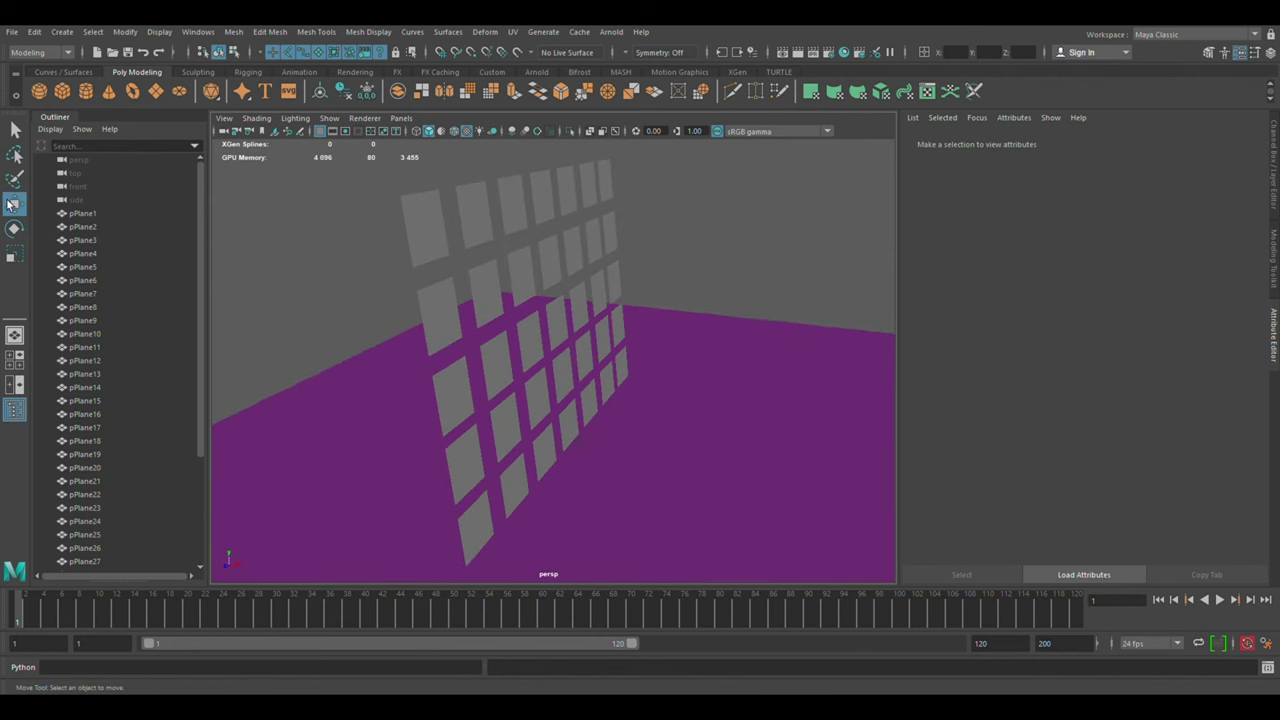
Group pPlane2 through pPlane36 into group1 and tilt it about -8° around Z
{"action": "left_click", "coordinate": [103, 226]}
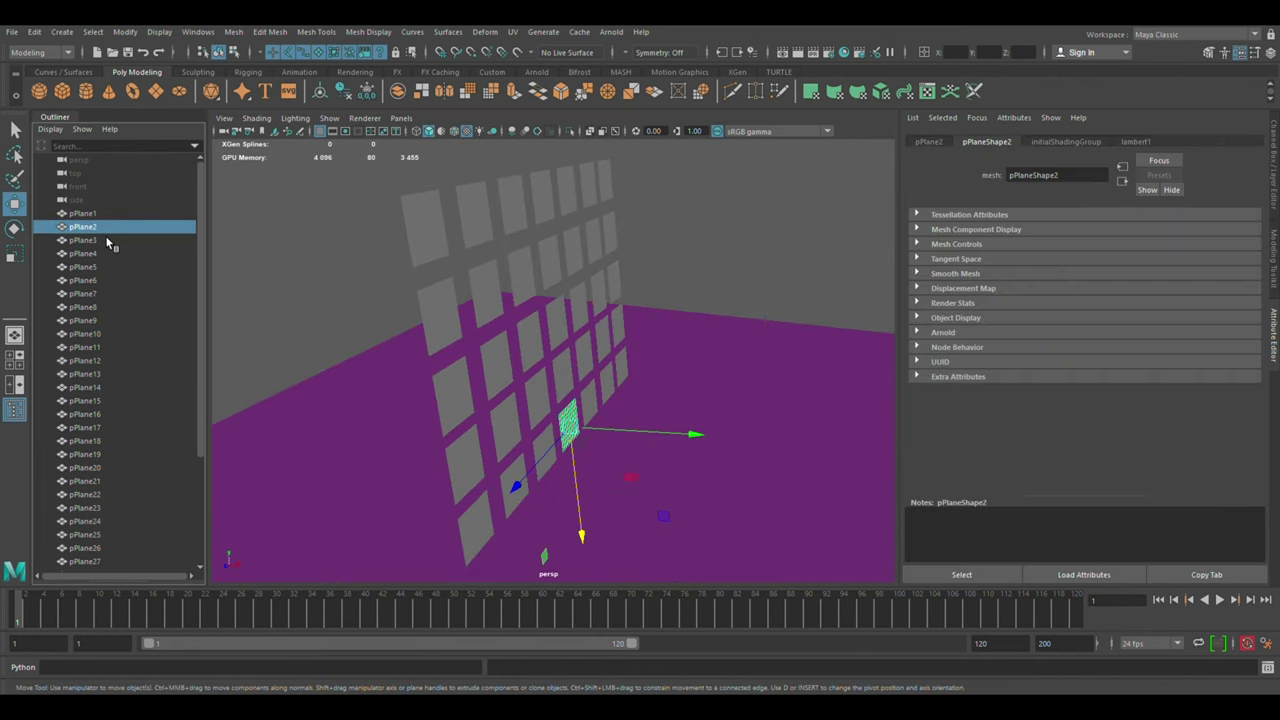
{"action": "scroll", "coordinate": [82, 300], "scroll_direction": "down", "scroll_amount": 4}
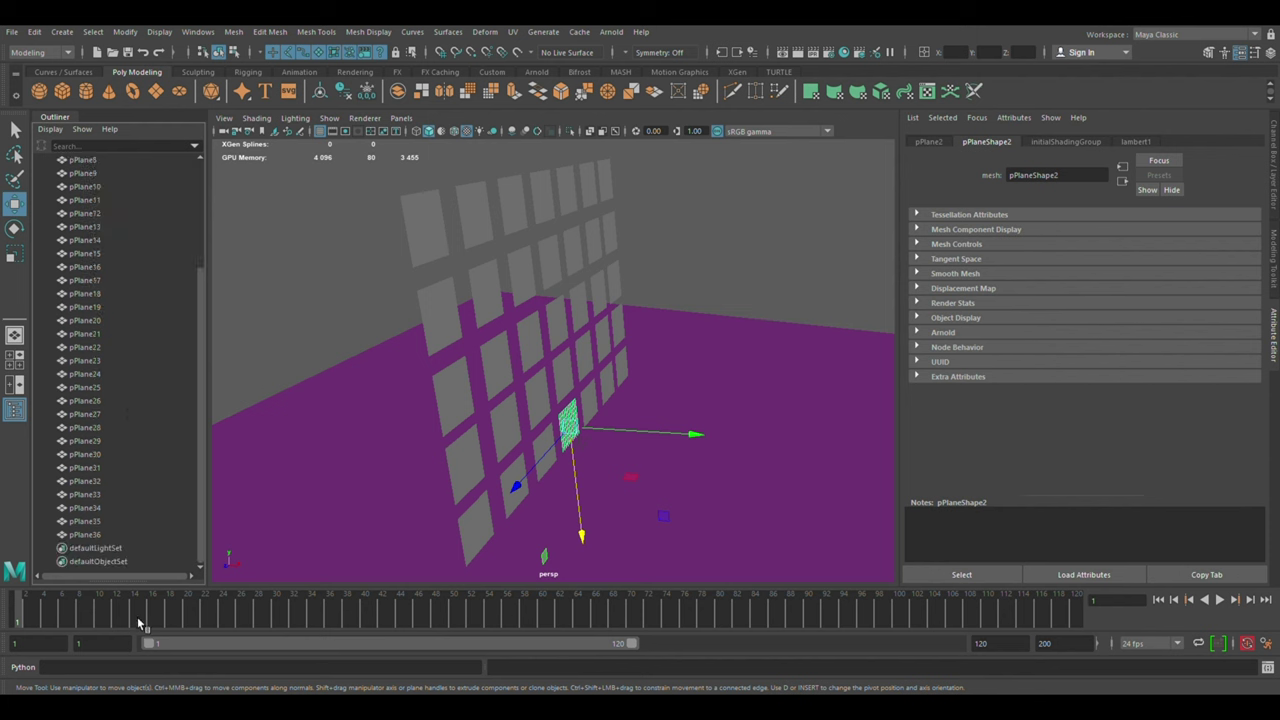
{"action": "left_click", "coordinate": [106, 535], "text": "shift"}
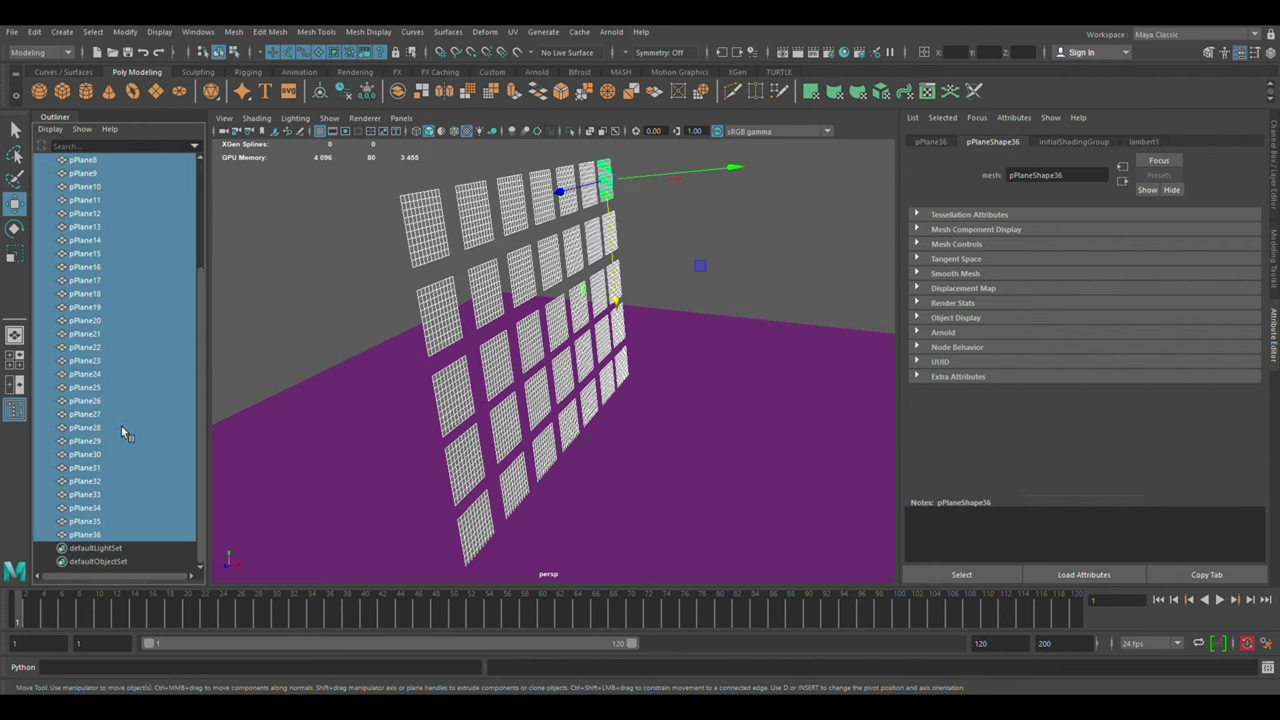
{"action": "key", "text": "ctrl+g"}
{"action": "key", "text": "e"}
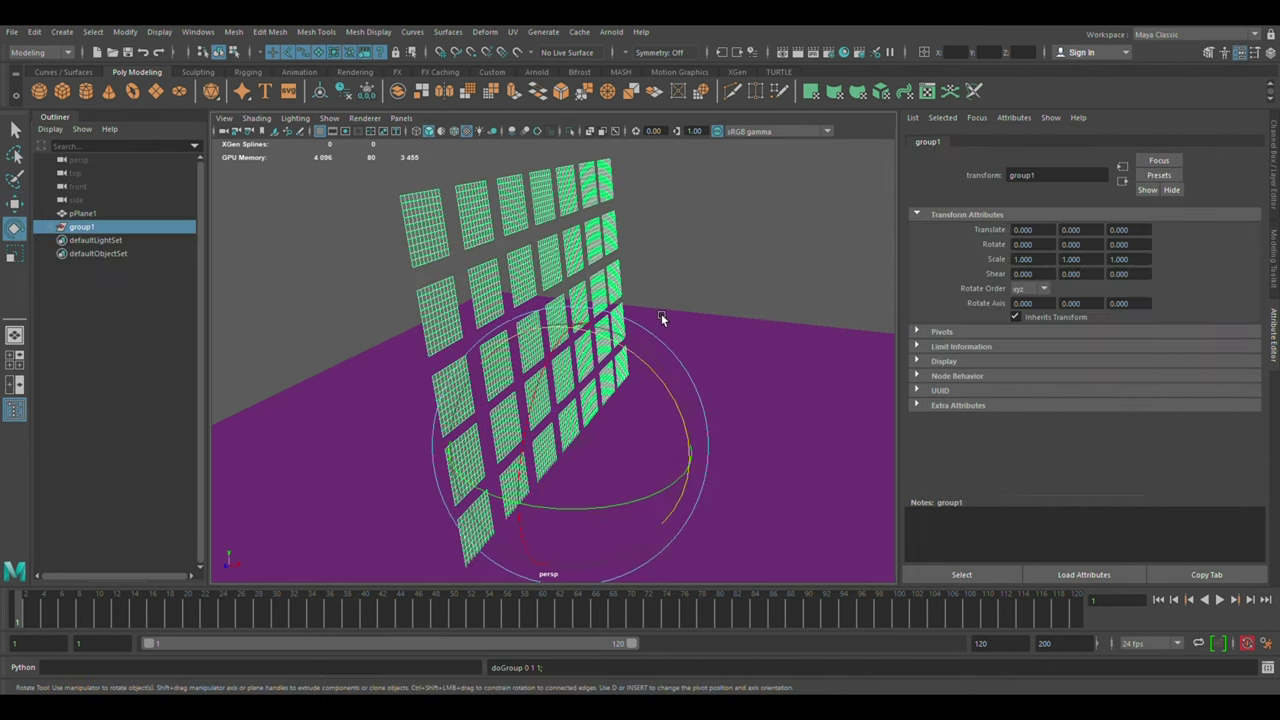
{"action": "mouse_move", "coordinate": [658, 378]}
{"action": "left_mouse_down"}
{"action": "mouse_move", "coordinate": [676, 388]}
{"action": "mouse_move", "coordinate": [686, 357]}
{"action": "left_mouse_up"}
{"action": "key", "text": "w"}
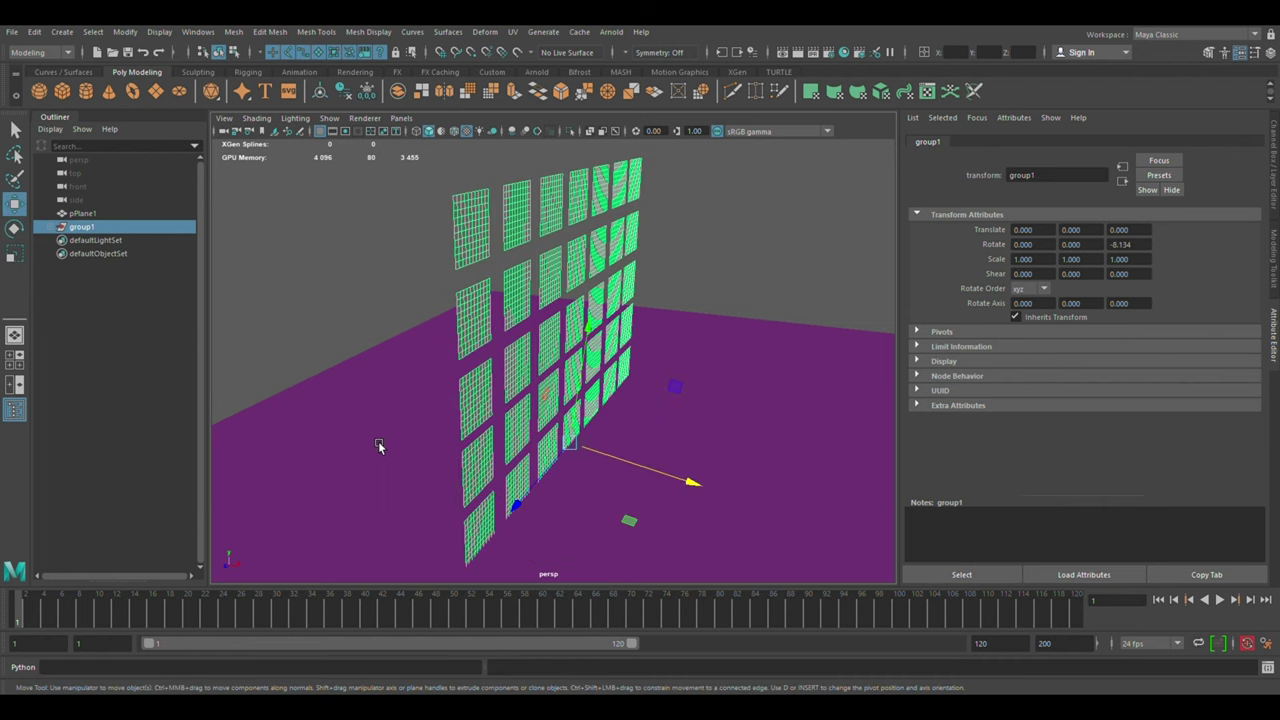
{"action": "left_click", "coordinate": [378, 443]}
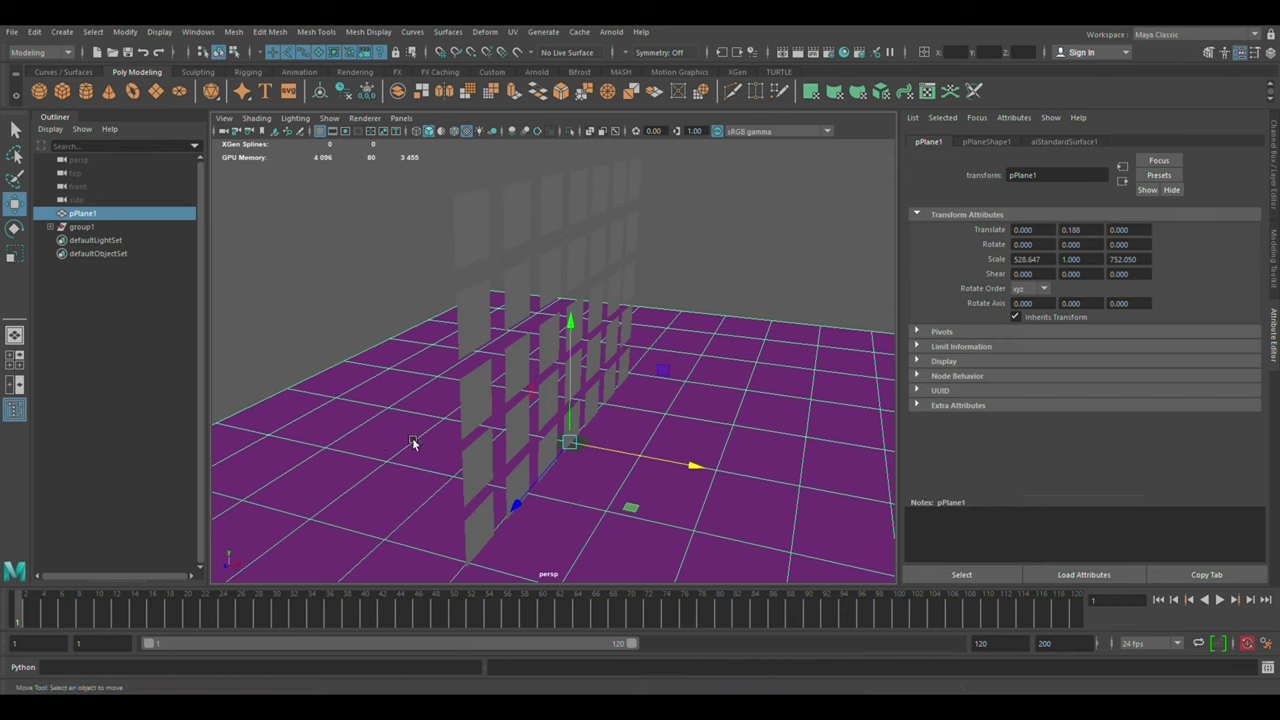
{"action": "right_click_drag", "start_coordinate": [450, 503], "coordinate": [435, 482]}
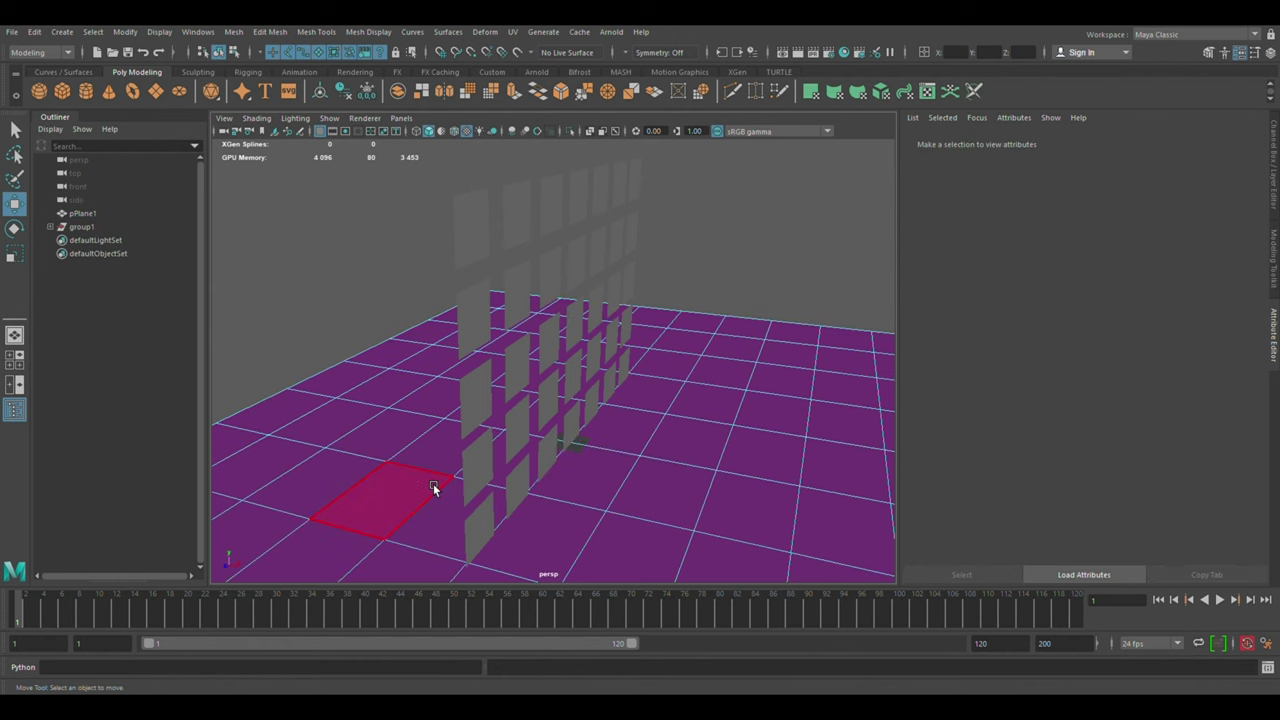
Extrude the floor face beneath the panel grid outward into a long strip
{"action": "key", "text": "f"}
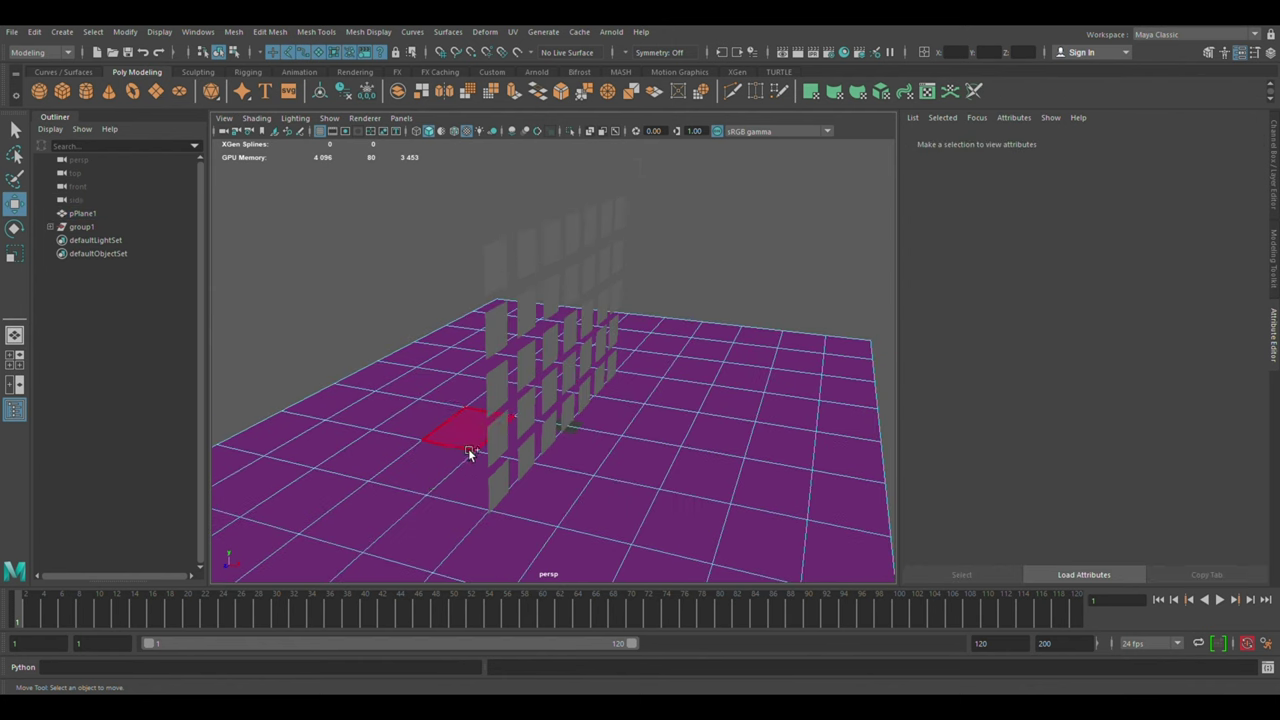
{"action": "left_click", "coordinate": [433, 484]}
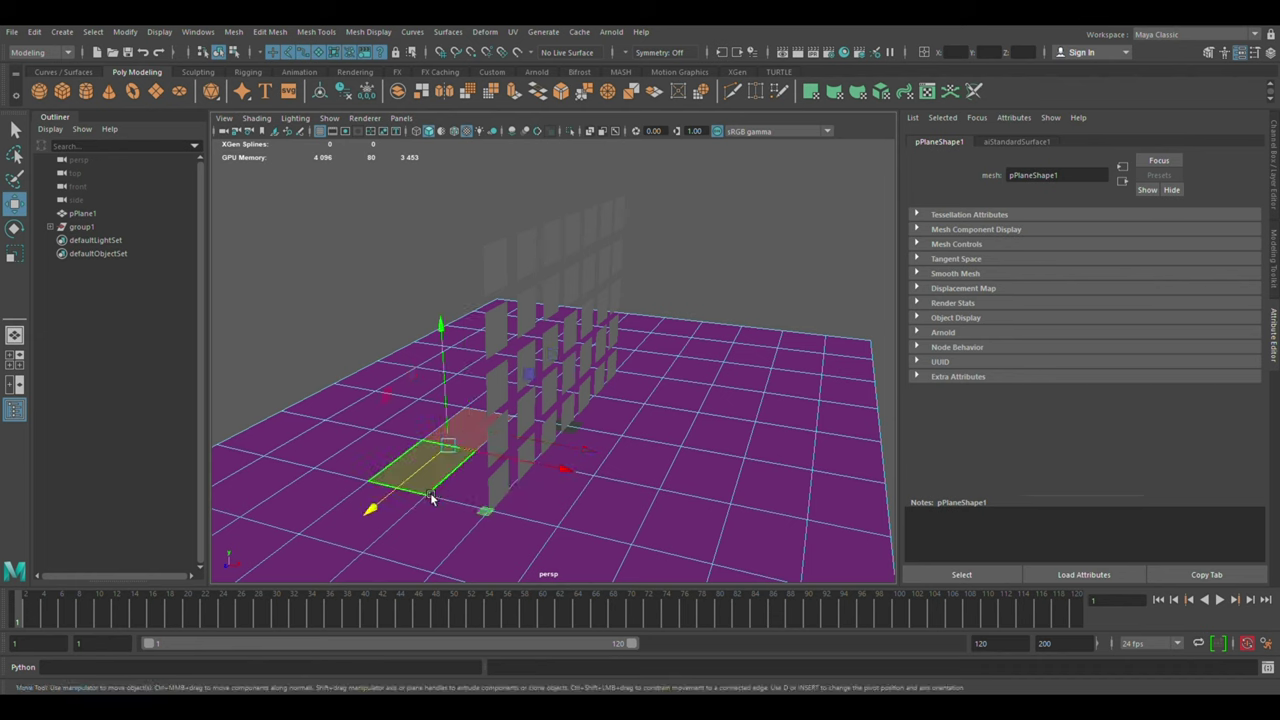
{"action": "mouse_move", "coordinate": [430, 495]}
{"action": "left_mouse_down", "text": "shift"}
{"action": "mouse_move", "coordinate": [340, 543]}
{"action": "mouse_move", "coordinate": [316, 577]}
{"action": "left_mouse_up", "text": "shift"}
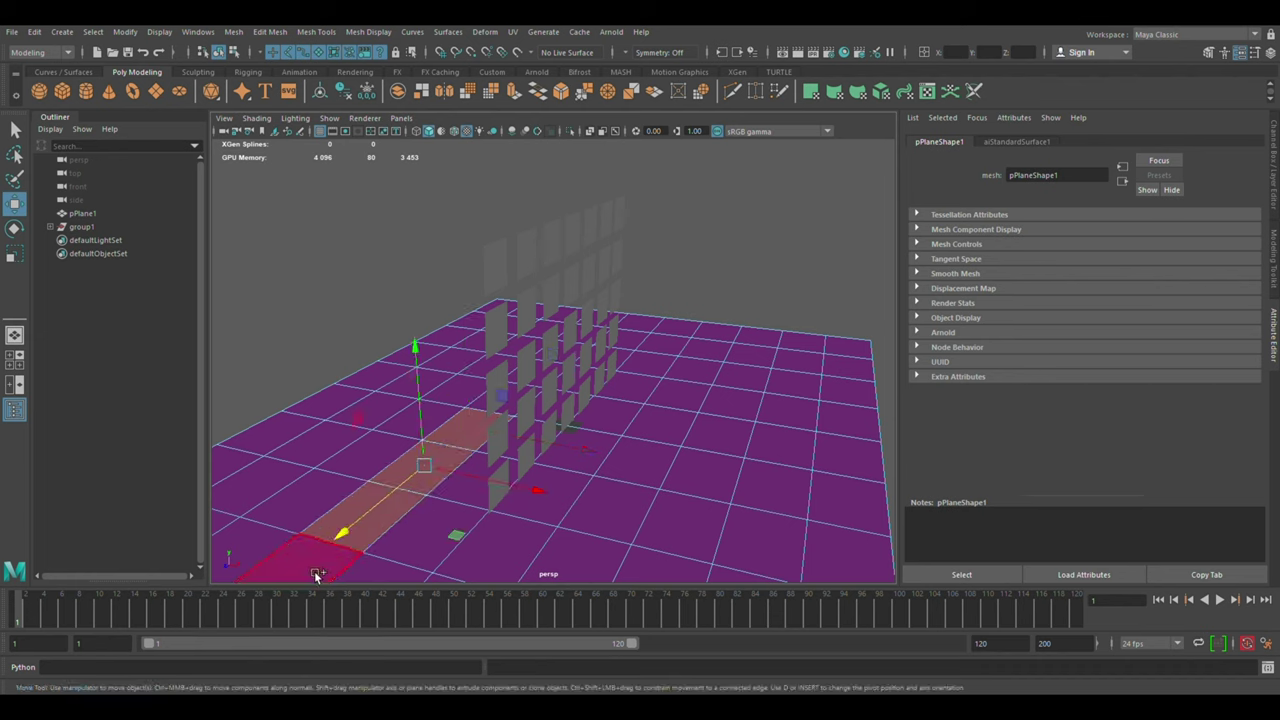
{"action": "scroll", "coordinate": [761, 253], "scroll_direction": "down", "scroll_amount": 2}
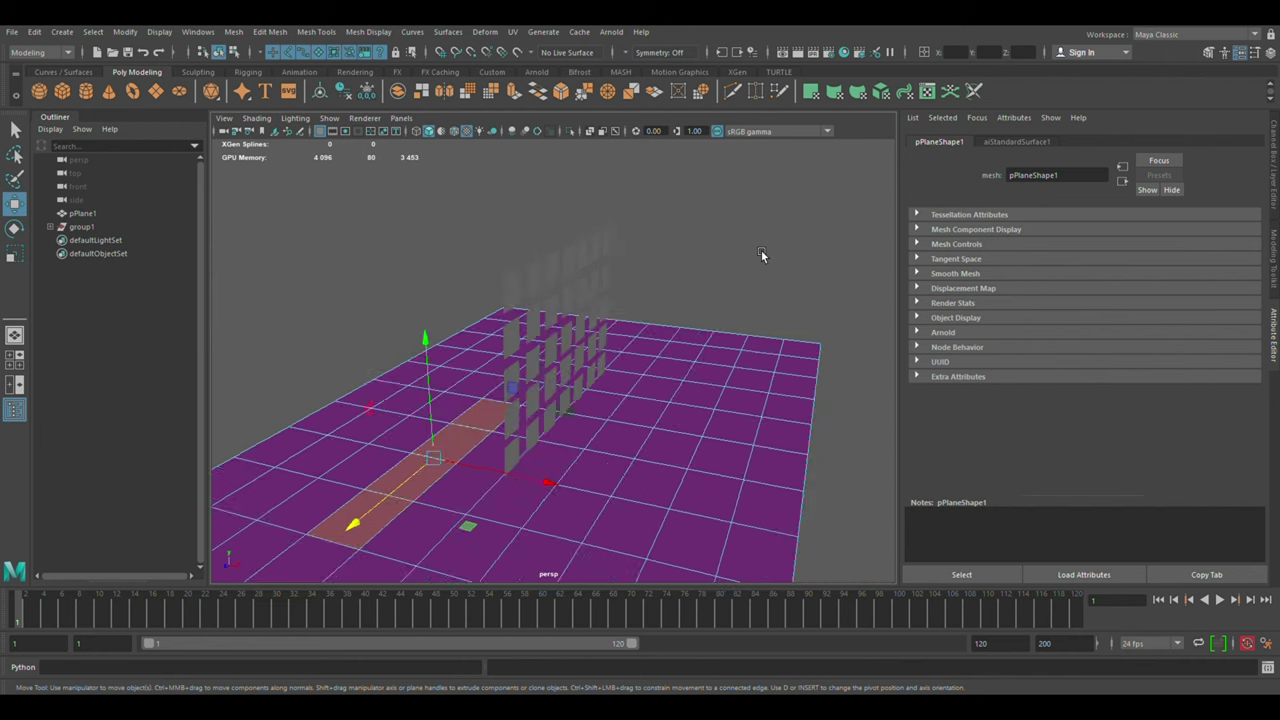
{"action": "left_click_drag", "start_coordinate": [322, 563], "coordinate": [298, 583]}
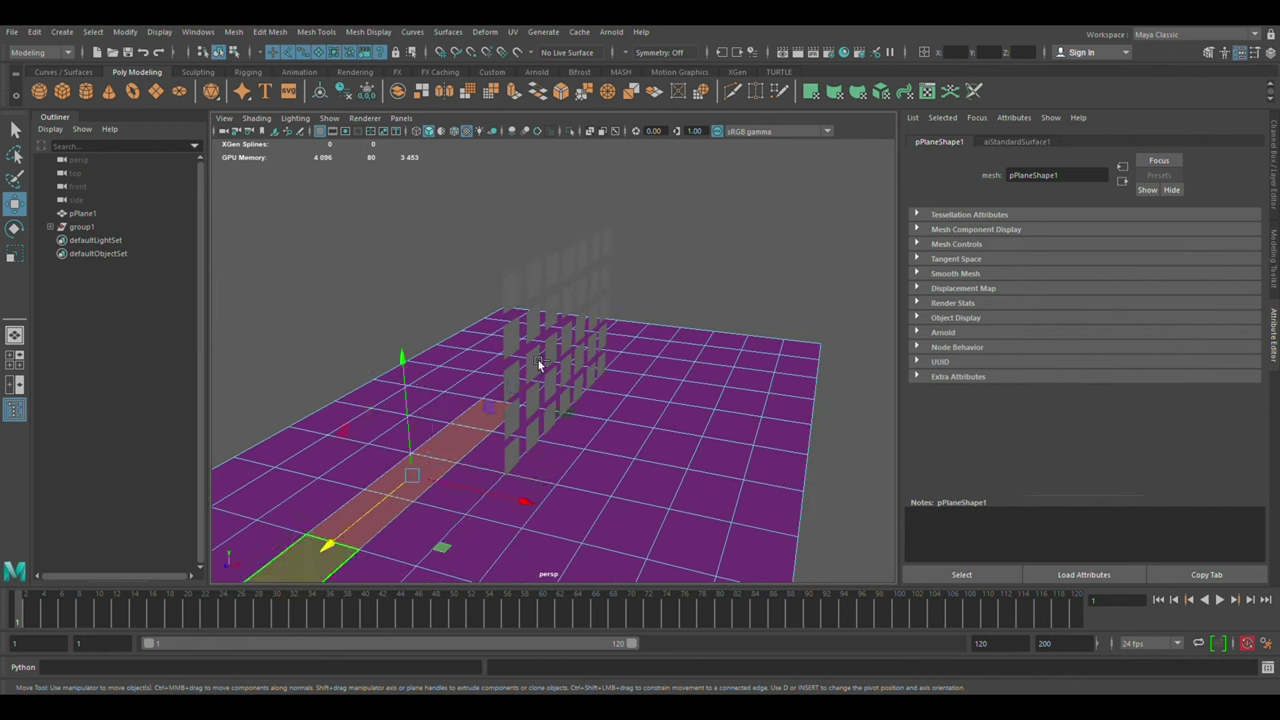
{"action": "mouse_move", "coordinate": [512, 400]}
{"action": "middle_mouse_down"}
{"action": "mouse_move", "coordinate": [608, 334]}
{"action": "mouse_move", "coordinate": [755, 285]}
{"action": "middle_mouse_up"}
{"action": "scroll", "coordinate": [752, 285], "scroll_direction": "down", "scroll_amount": 2}
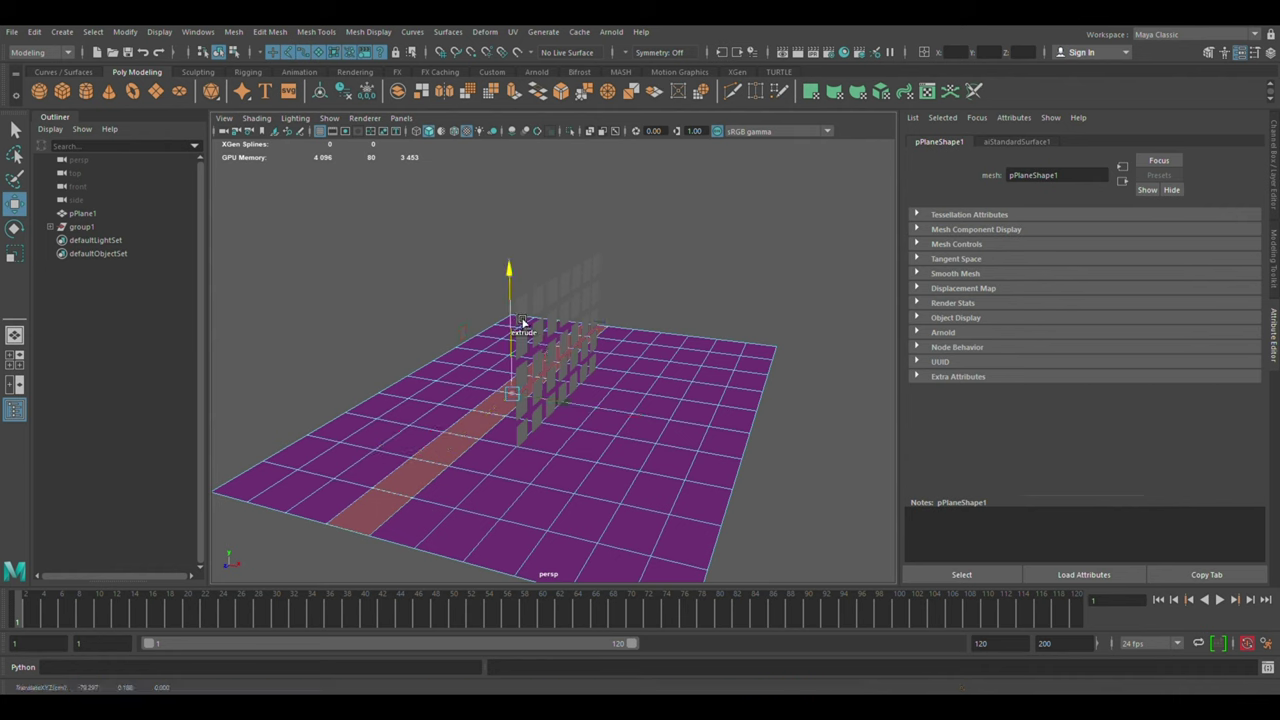
Extrude the floor strip upward into a tall purple wall and inspect it from front and right
{"action": "left_click_drag", "start_coordinate": [522, 323], "coordinate": [526, 197]}
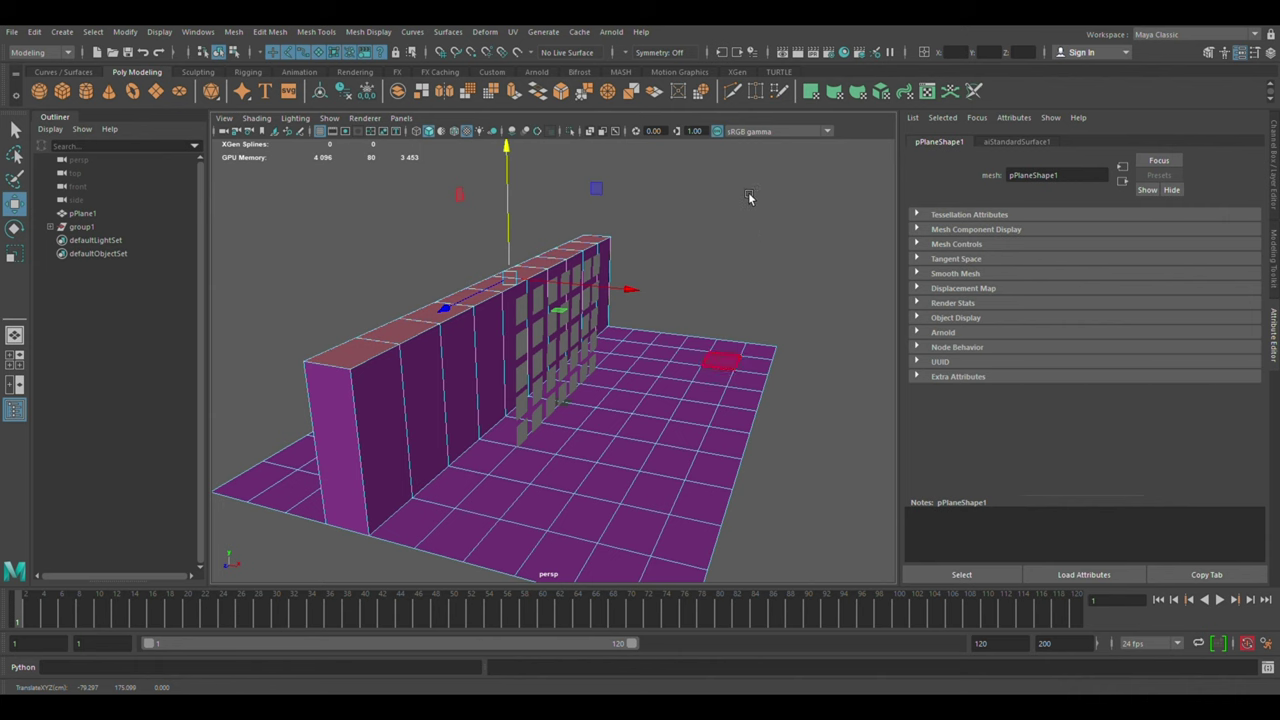
{"action": "left_click_drag", "start_coordinate": [748, 197], "coordinate": [671, 194], "text": "alt"}
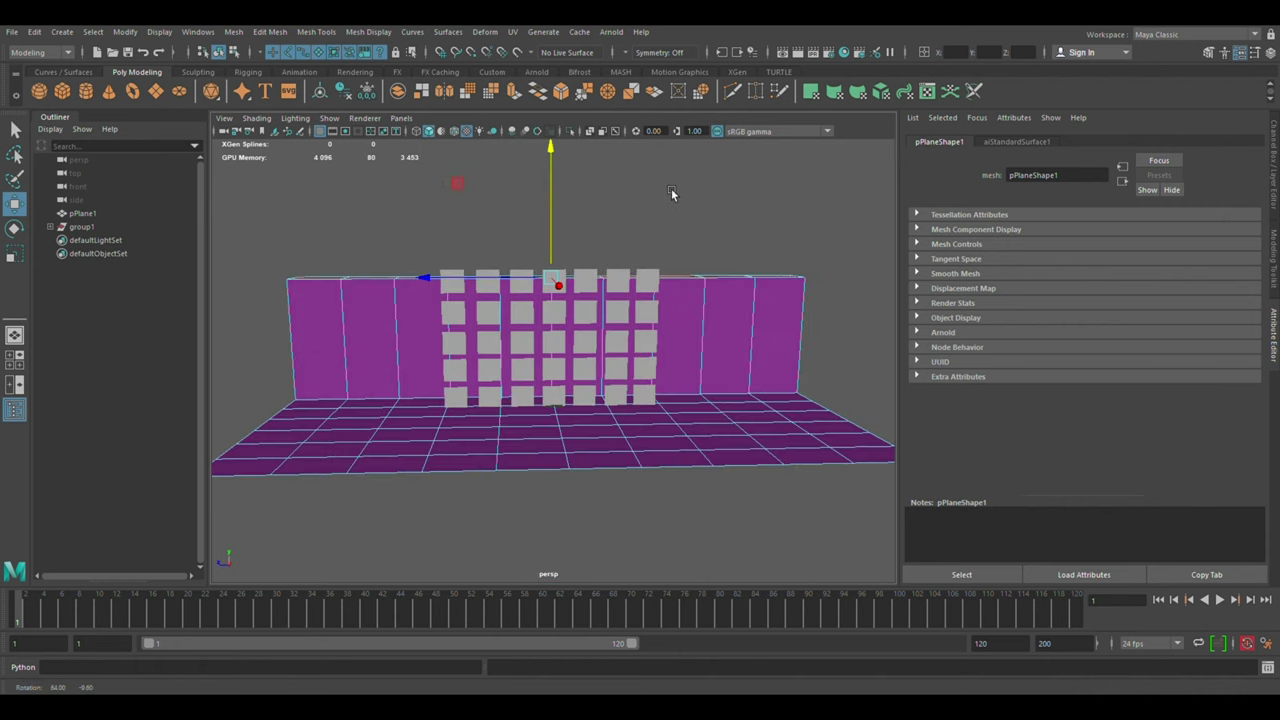
{"action": "scroll", "coordinate": [472, 344], "scroll_direction": "up", "scroll_amount": 2}
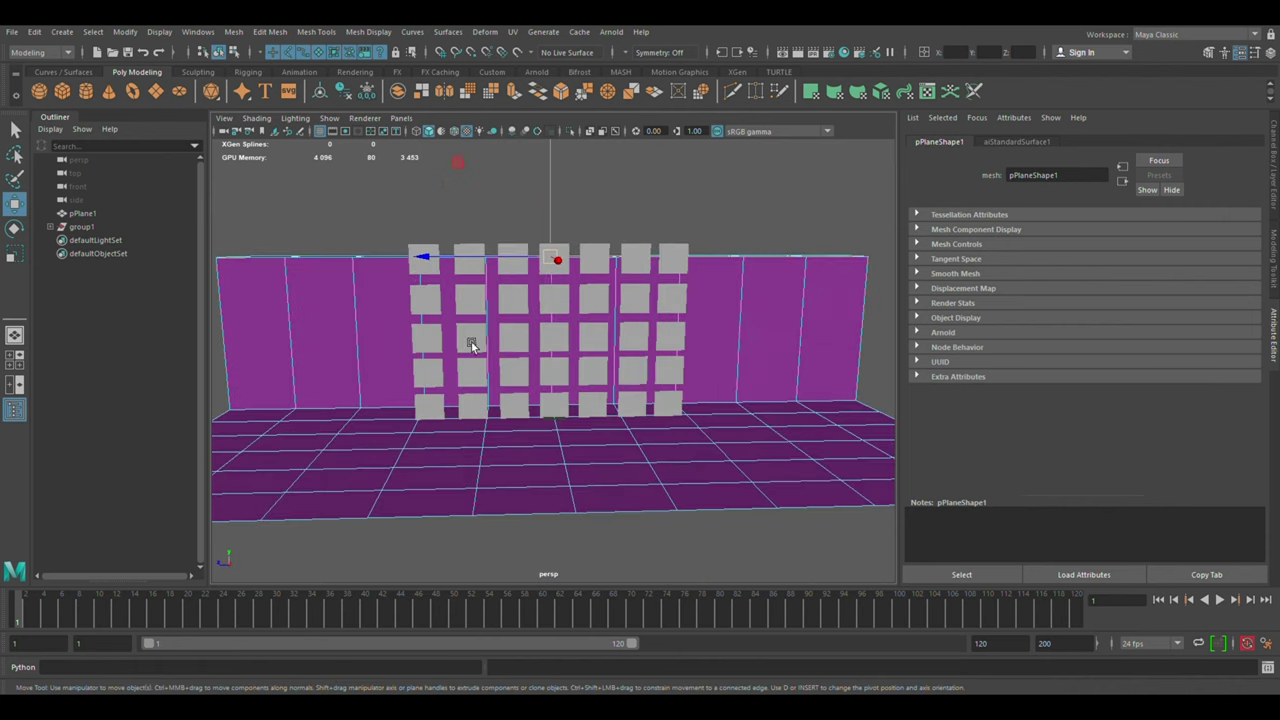
{"action": "scroll", "coordinate": [472, 344], "scroll_direction": "up", "scroll_amount": 1}
{"action": "left_click", "coordinate": [501, 316]}
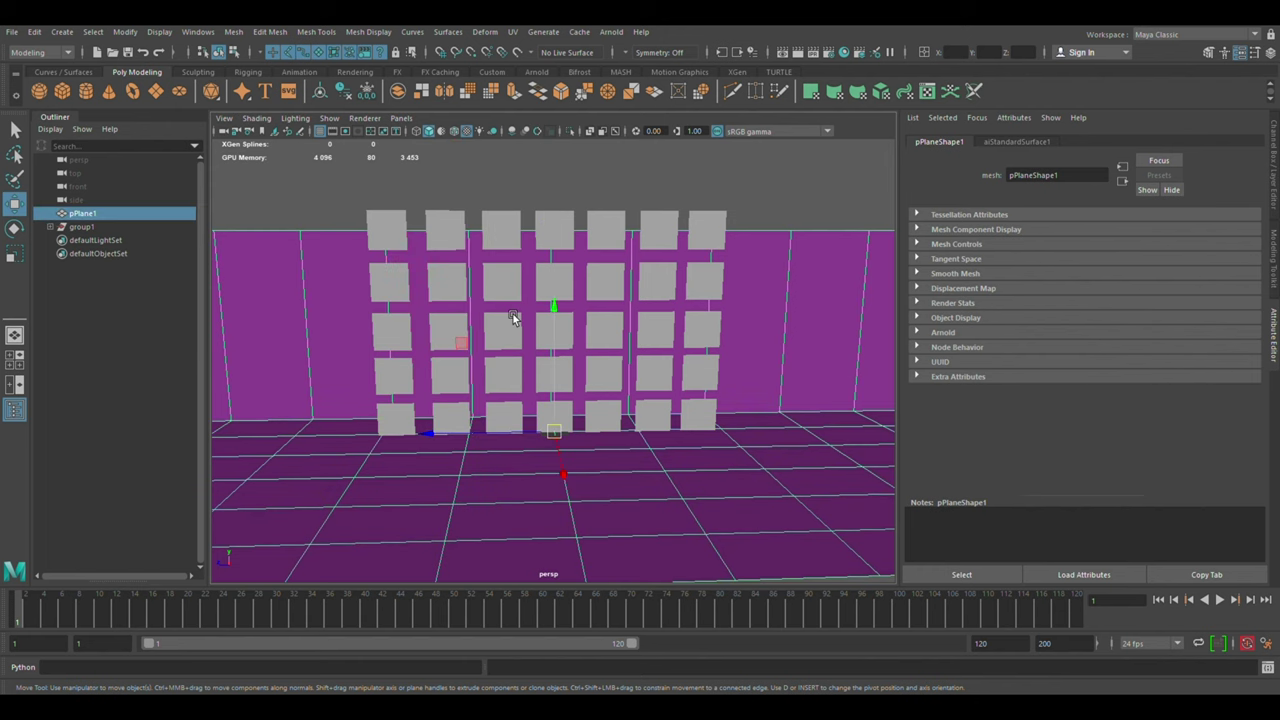
{"action": "scroll", "coordinate": [683, 411], "scroll_direction": "up", "scroll_amount": 1}
{"action": "left_click_drag", "start_coordinate": [688, 577], "coordinate": [810, 540], "text": "alt"}
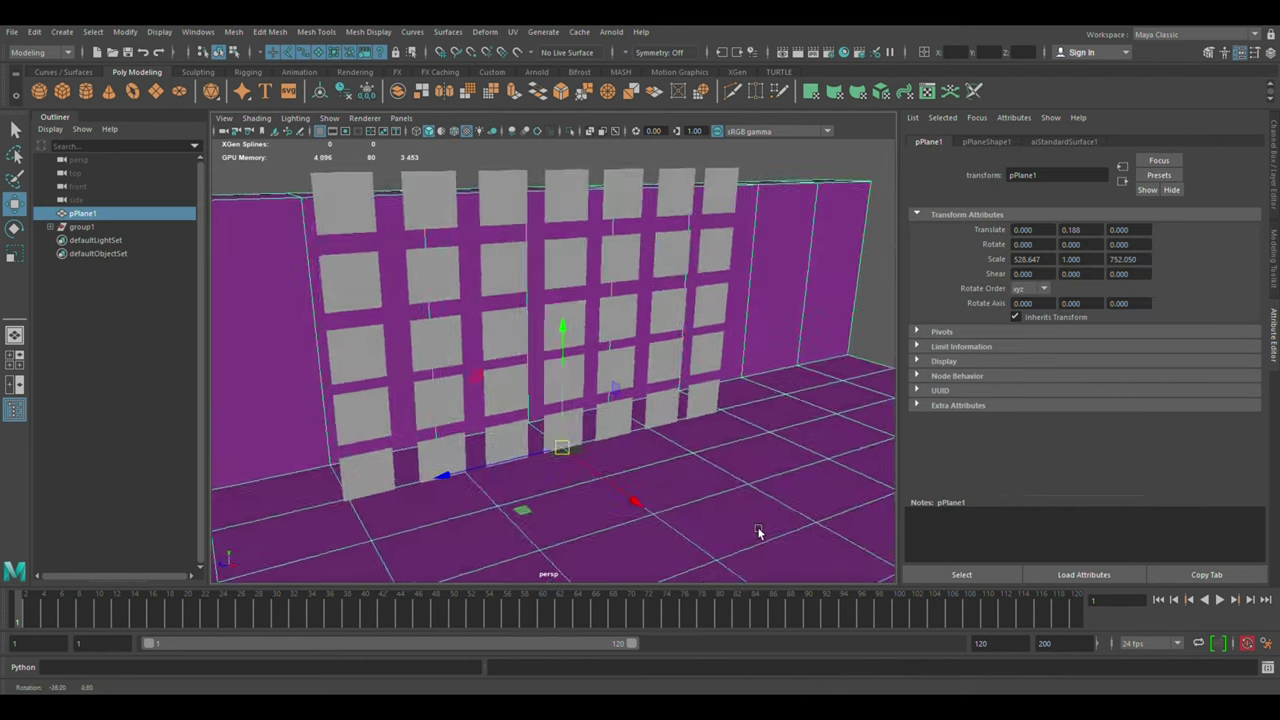
{"action": "scroll", "coordinate": [336, 418], "scroll_direction": "down", "scroll_amount": 1}
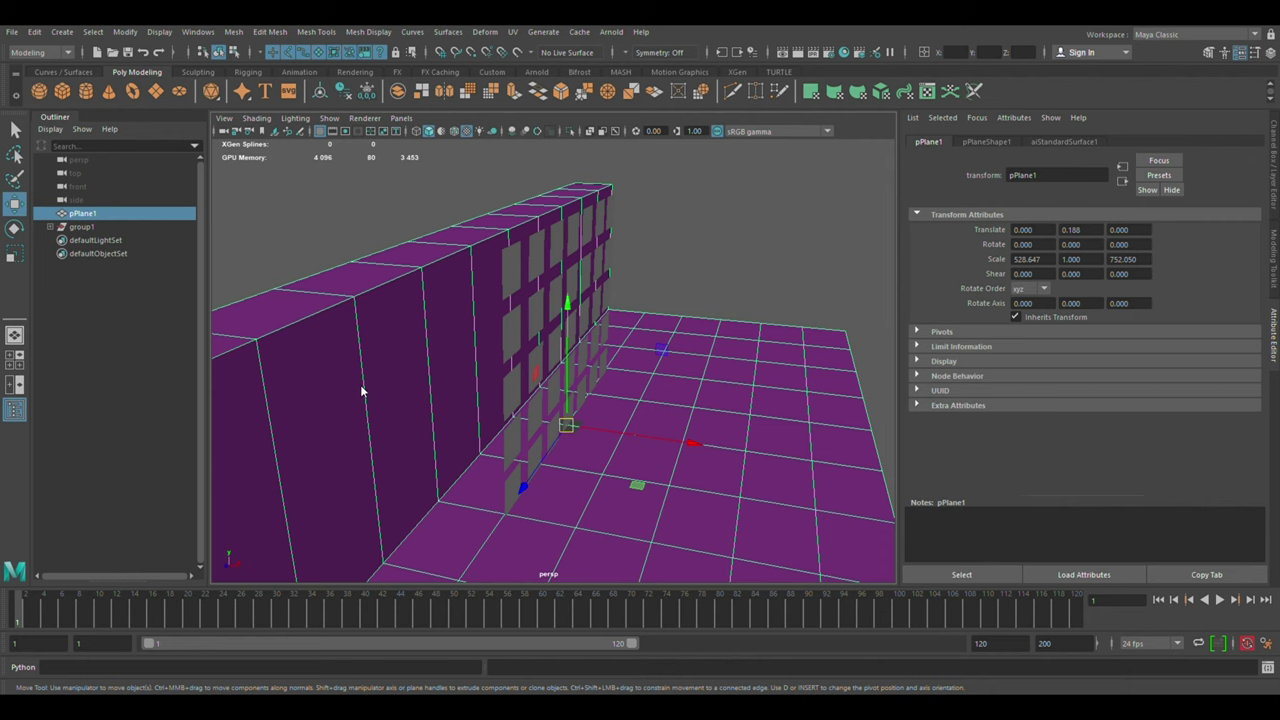
Select the wall's end face columns and slide them right along X to the panel grid
{"action": "key", "text": "F11"}
{"action": "left_click", "coordinate": [412, 370]}
{"action": "left_click_drag", "start_coordinate": [423, 363], "coordinate": [375, 503], "text": "alt"}
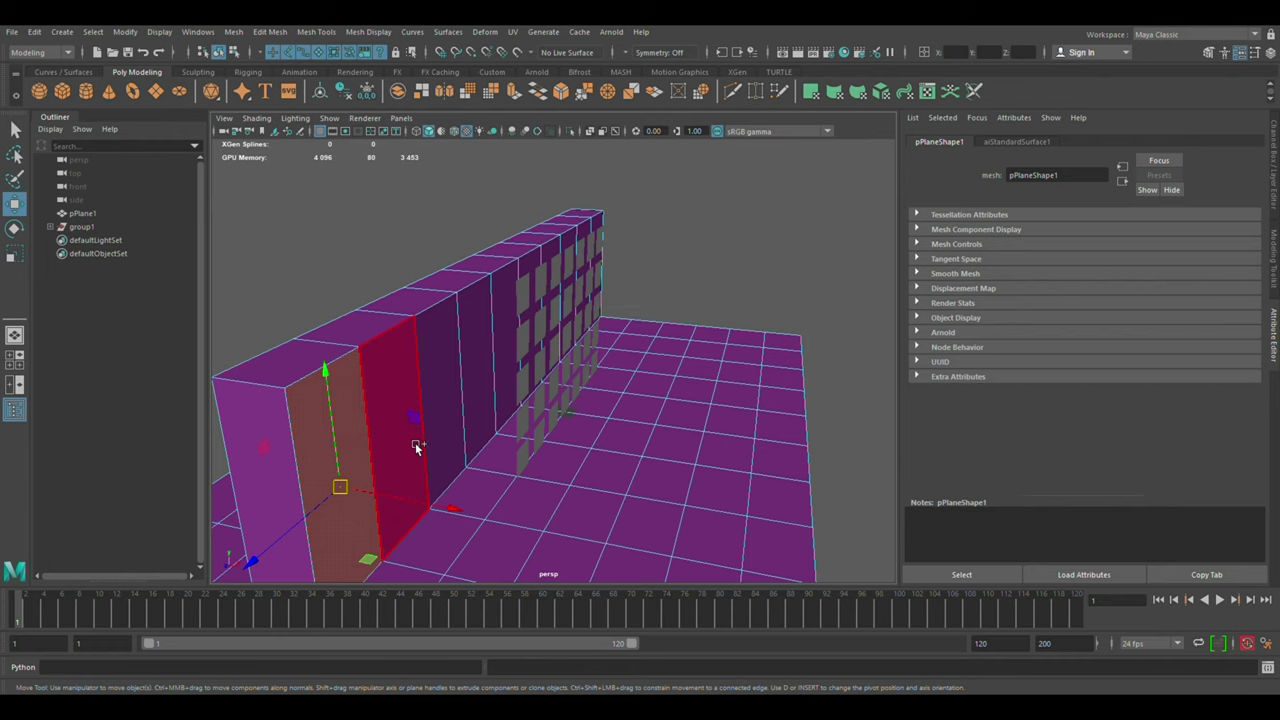
{"action": "left_click", "coordinate": [418, 447], "text": "shift"}
{"action": "left_click", "coordinate": [487, 405], "text": "shift"}
{"action": "left_click", "coordinate": [515, 365], "text": "shift"}
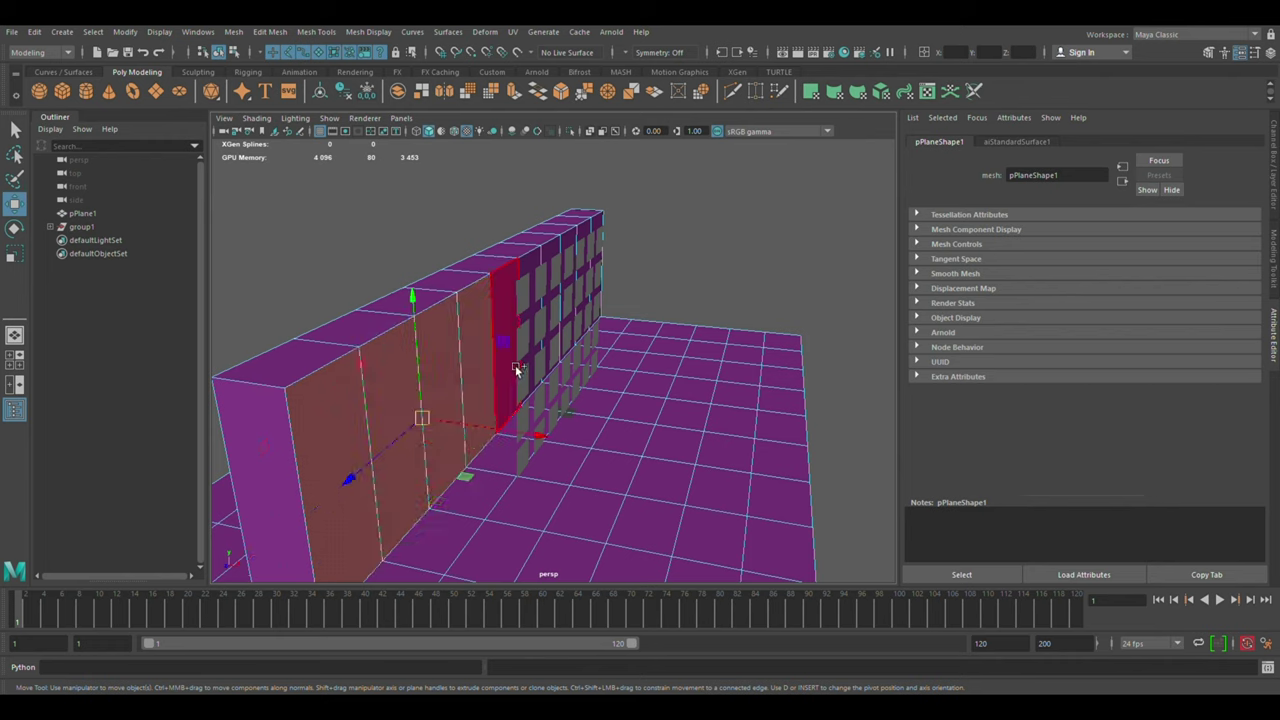
{"action": "left_click", "coordinate": [540, 358], "text": "shift"}
{"action": "left_click", "coordinate": [543, 357], "text": "shift"}
{"action": "left_click", "coordinate": [566, 336], "text": "shift"}
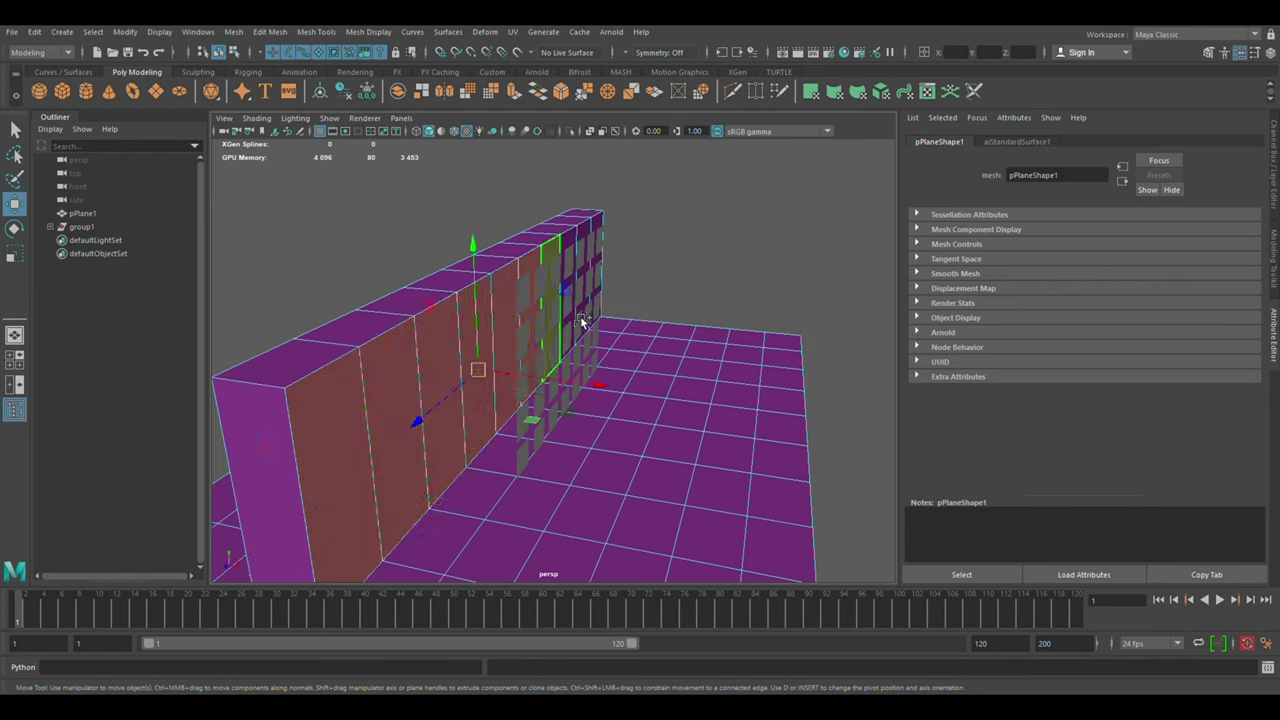
{"action": "left_click", "coordinate": [580, 316], "text": "shift"}
{"action": "left_click", "coordinate": [590, 240], "text": "shift"}
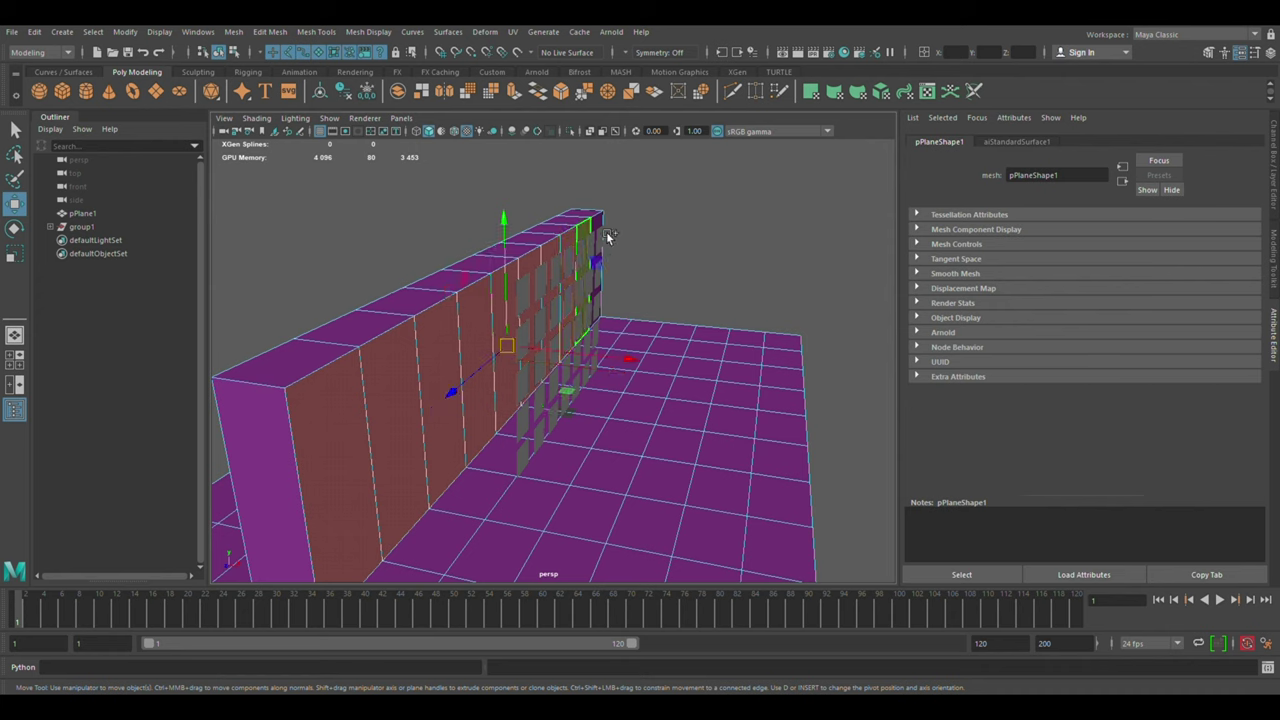
{"action": "left_click", "coordinate": [600, 250], "text": "shift"}
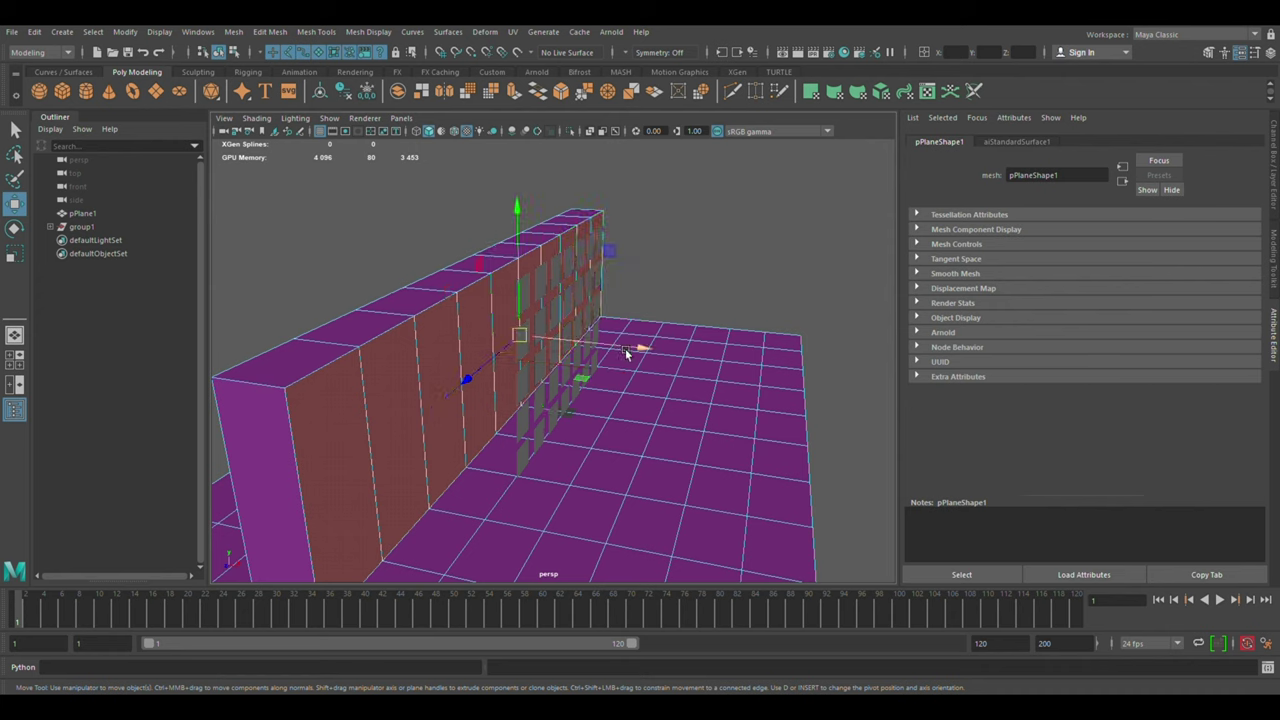
{"action": "left_click_drag", "start_coordinate": [620, 352], "coordinate": [676, 352]}
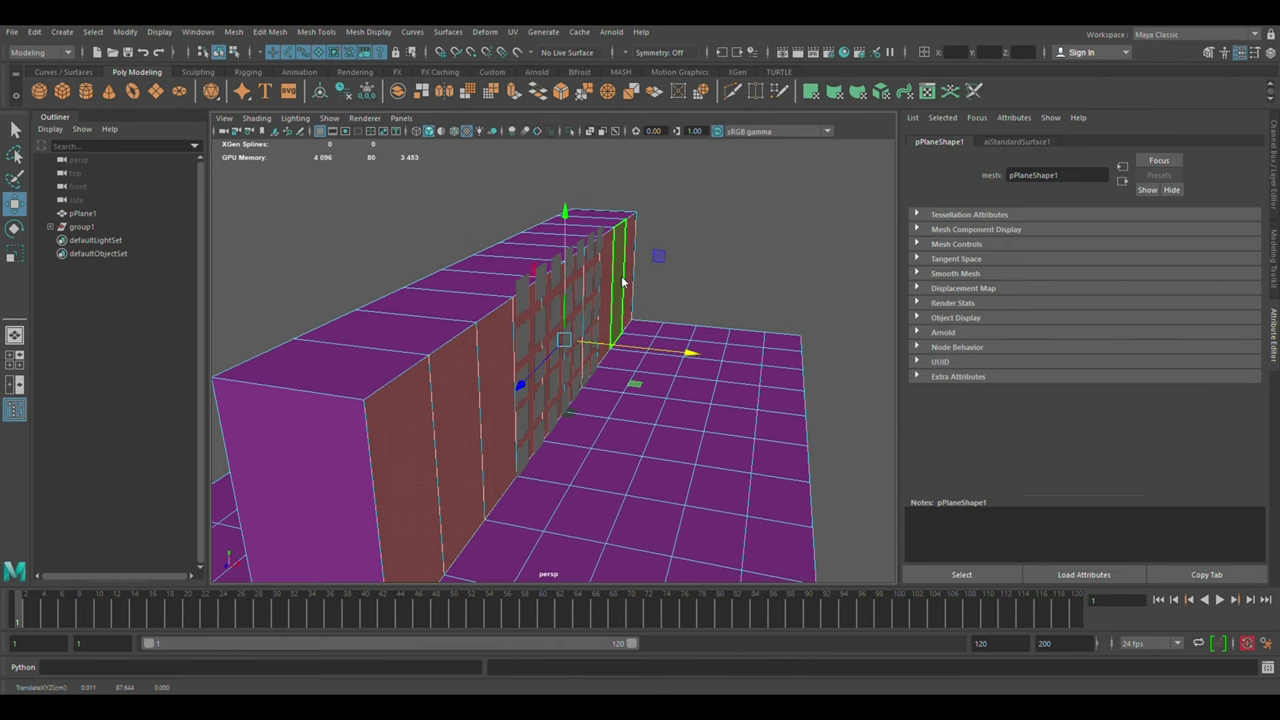
Select the top faces along the near part of the wall
{"action": "left_click", "coordinate": [803, 230]}
{"action": "left_click_drag", "start_coordinate": [803, 230], "coordinate": [724, 236], "text": "alt"}
{"action": "left_click", "coordinate": [281, 299]}
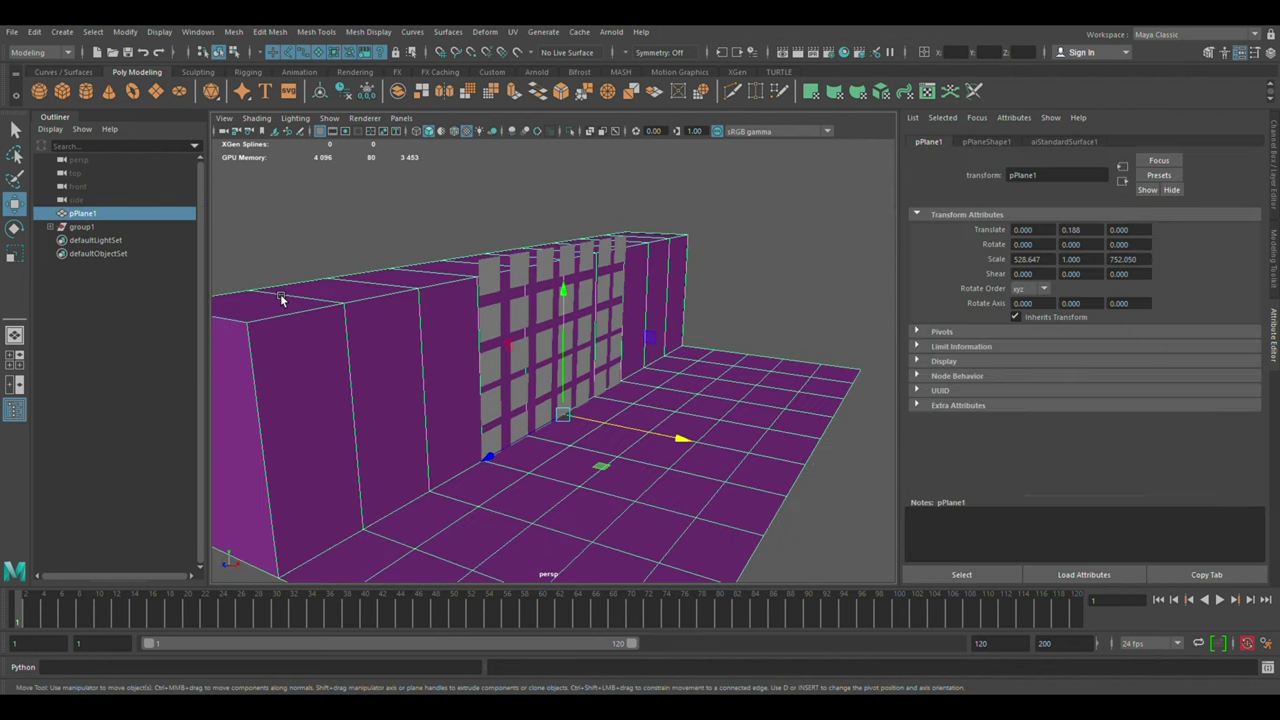
{"action": "left_click", "coordinate": [290, 320]}
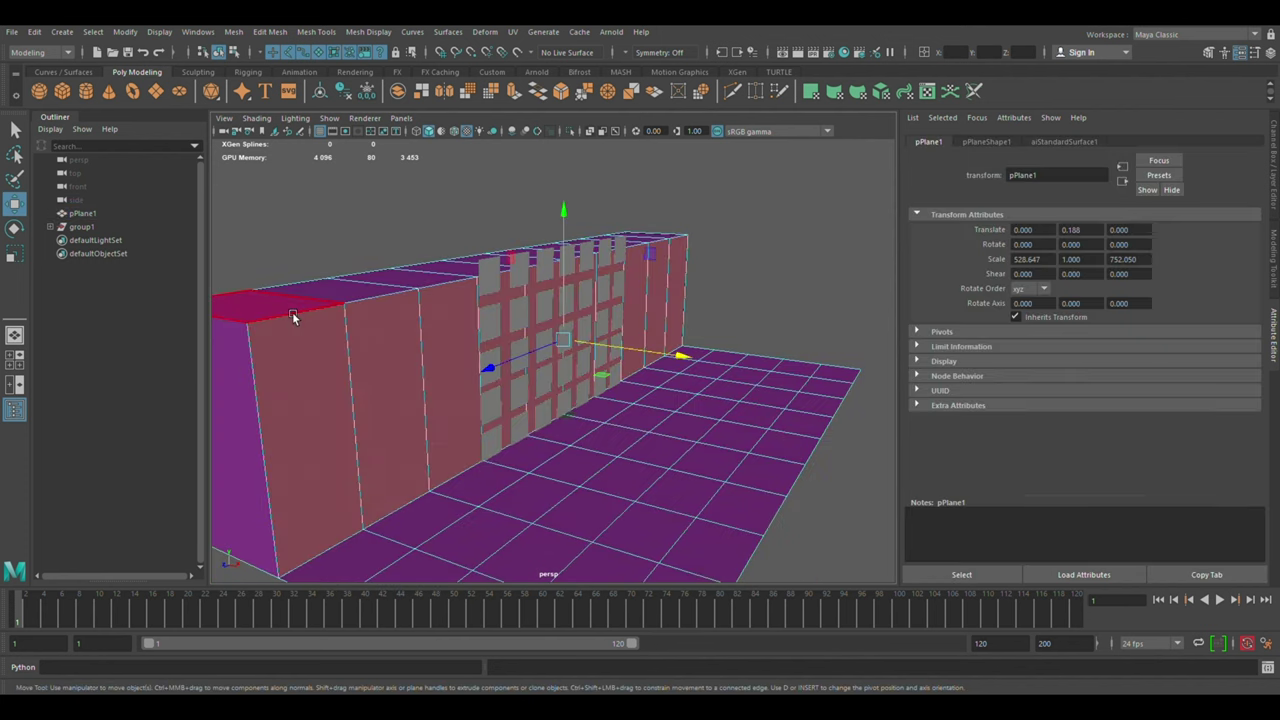
{"action": "left_click", "coordinate": [291, 305]}
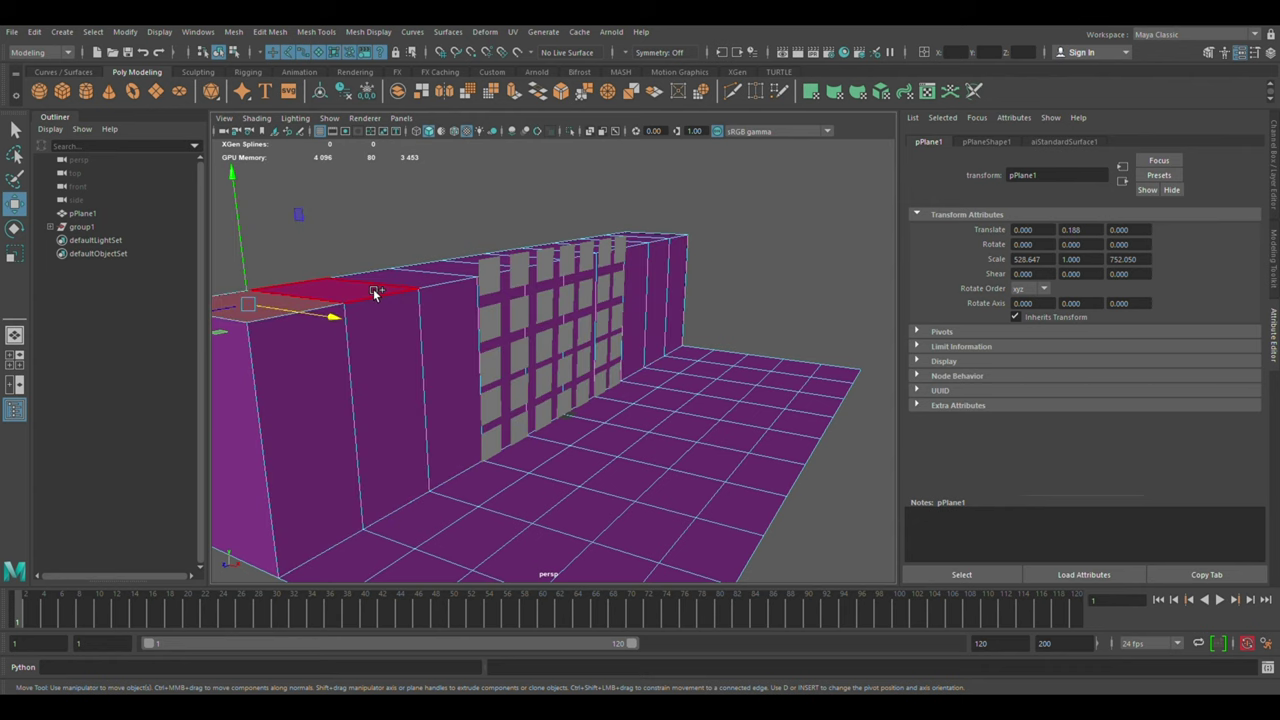
{"action": "left_click", "coordinate": [435, 278], "text": "shift"}
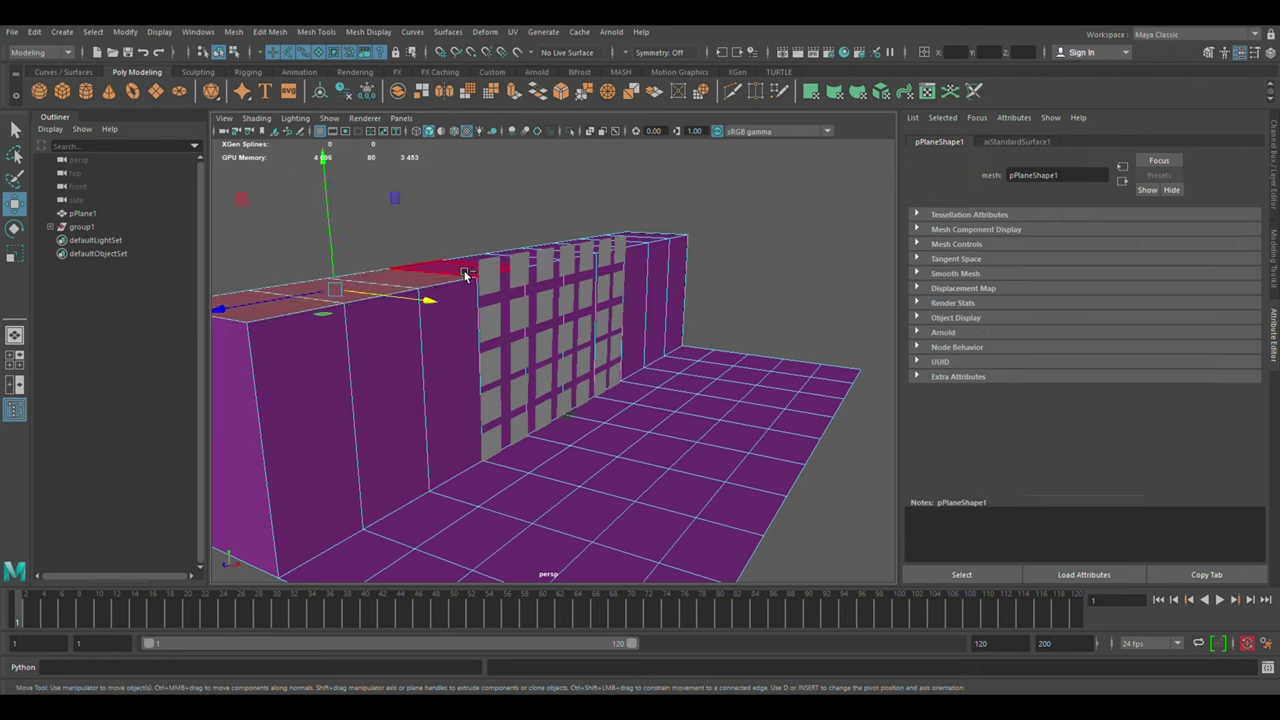
{"action": "left_click", "coordinate": [485, 272], "text": "shift"}
{"action": "key", "text": "ctrl+z"}
{"action": "left_click", "coordinate": [474, 278], "text": "shift"}
{"action": "left_click", "coordinate": [502, 264], "text": "shift"}
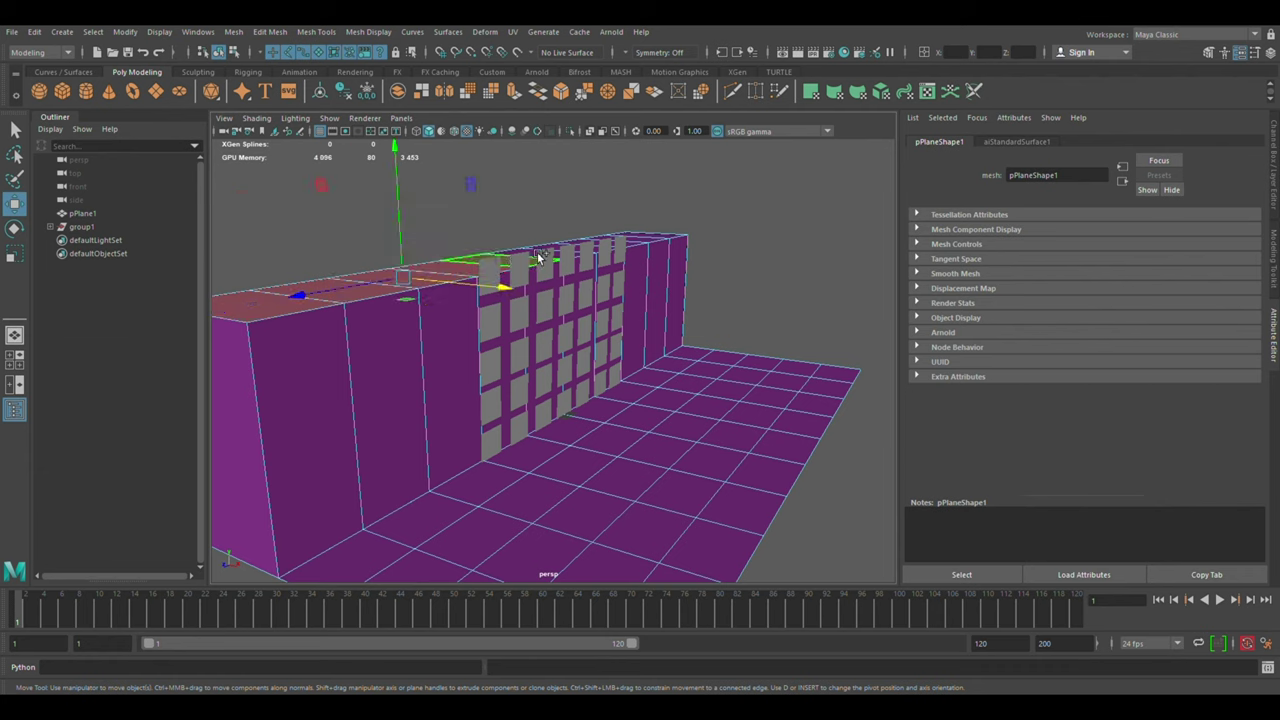
{"action": "left_click", "coordinate": [575, 250], "text": "shift"}
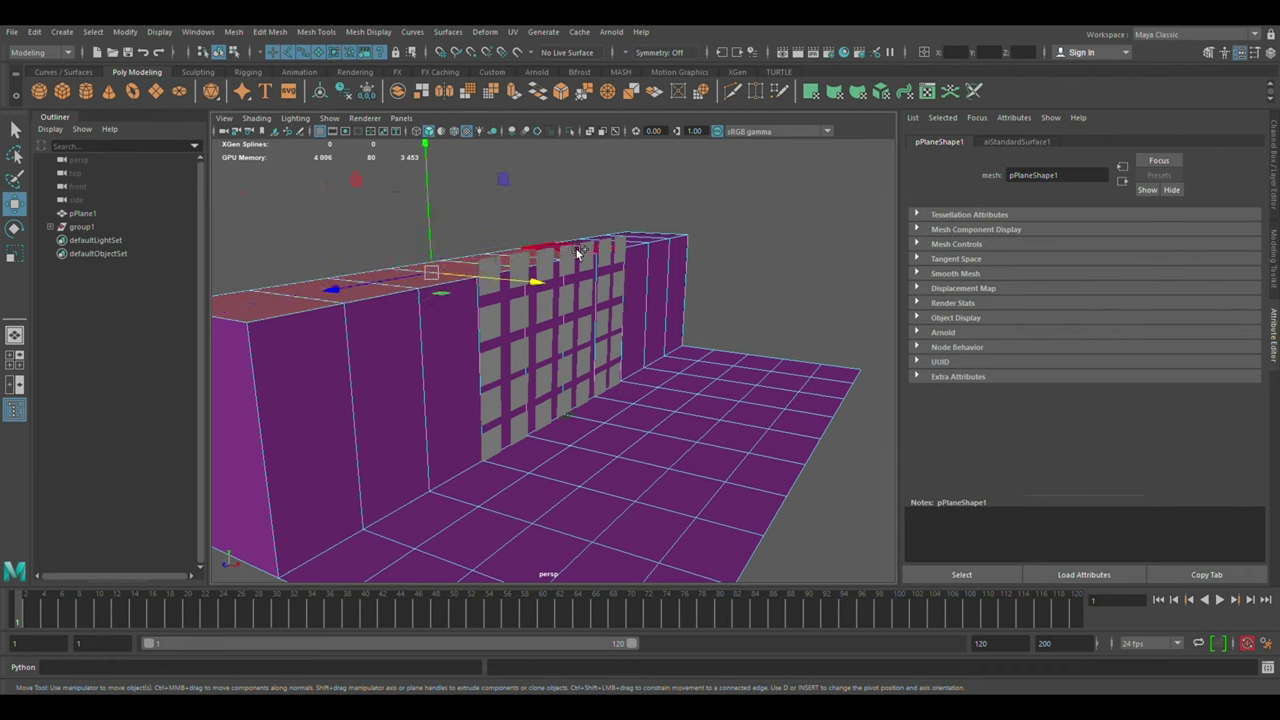
Add the remaining top faces and raise them so the wall stands above the poster grid
{"action": "mouse_move", "coordinate": [700, 234]}
{"action": "left_mouse_down", "text": "alt"}
{"action": "mouse_move", "coordinate": [822, 217]}
{"action": "mouse_move", "coordinate": [760, 200]}
{"action": "left_mouse_up", "text": "alt"}
{"action": "left_click", "coordinate": [705, 176], "text": "shift"}
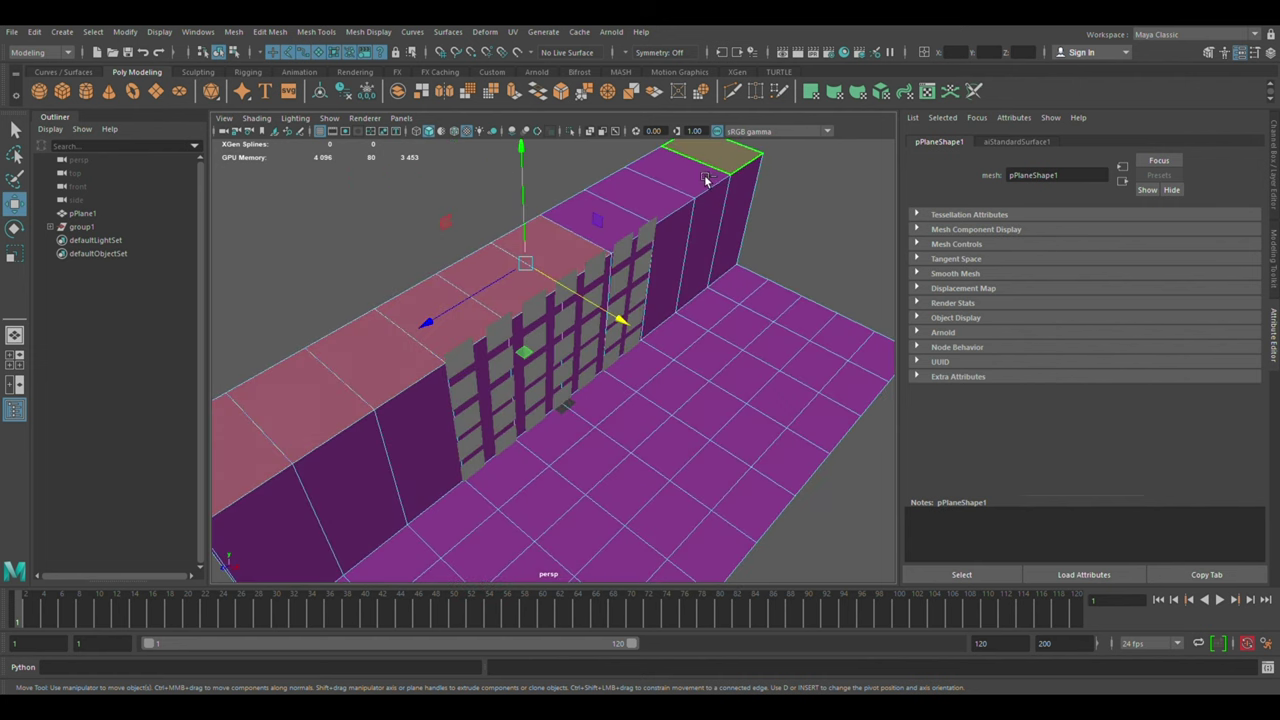
{"action": "left_click", "coordinate": [662, 204], "text": "shift"}
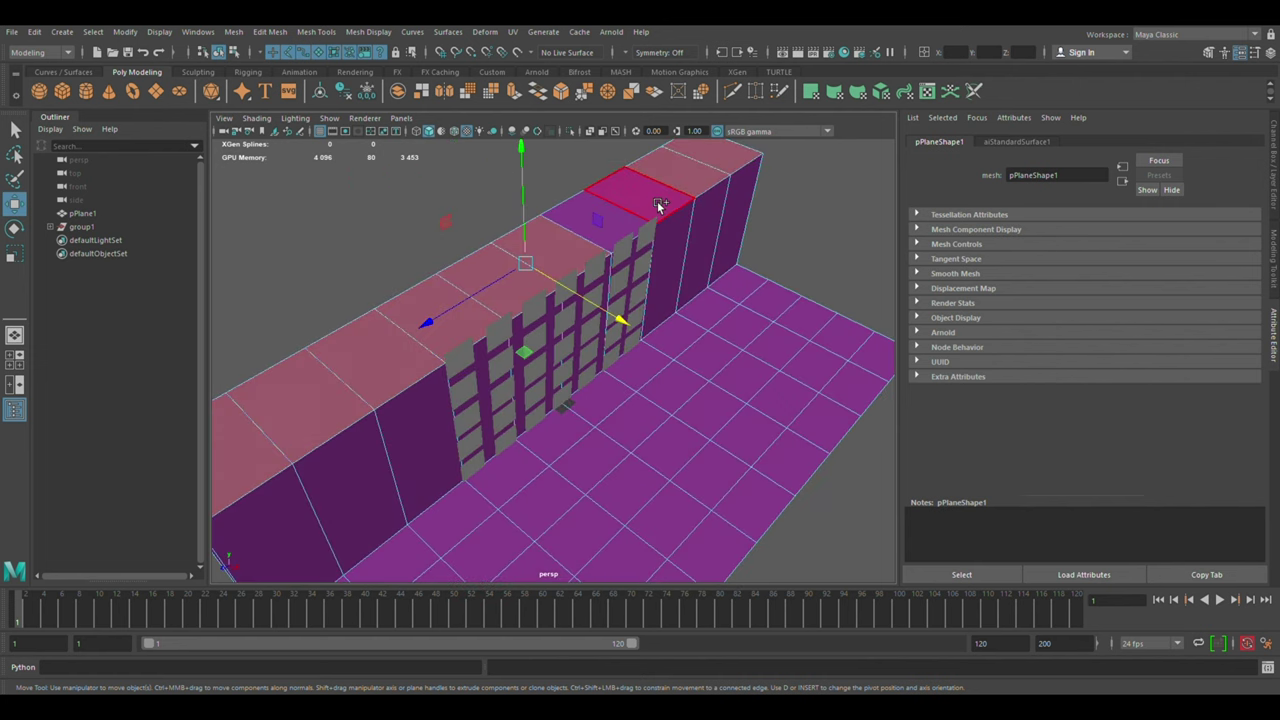
{"action": "left_click", "coordinate": [586, 220], "text": "shift"}
{"action": "left_click_drag", "start_coordinate": [535, 226], "coordinate": [527, 195]}
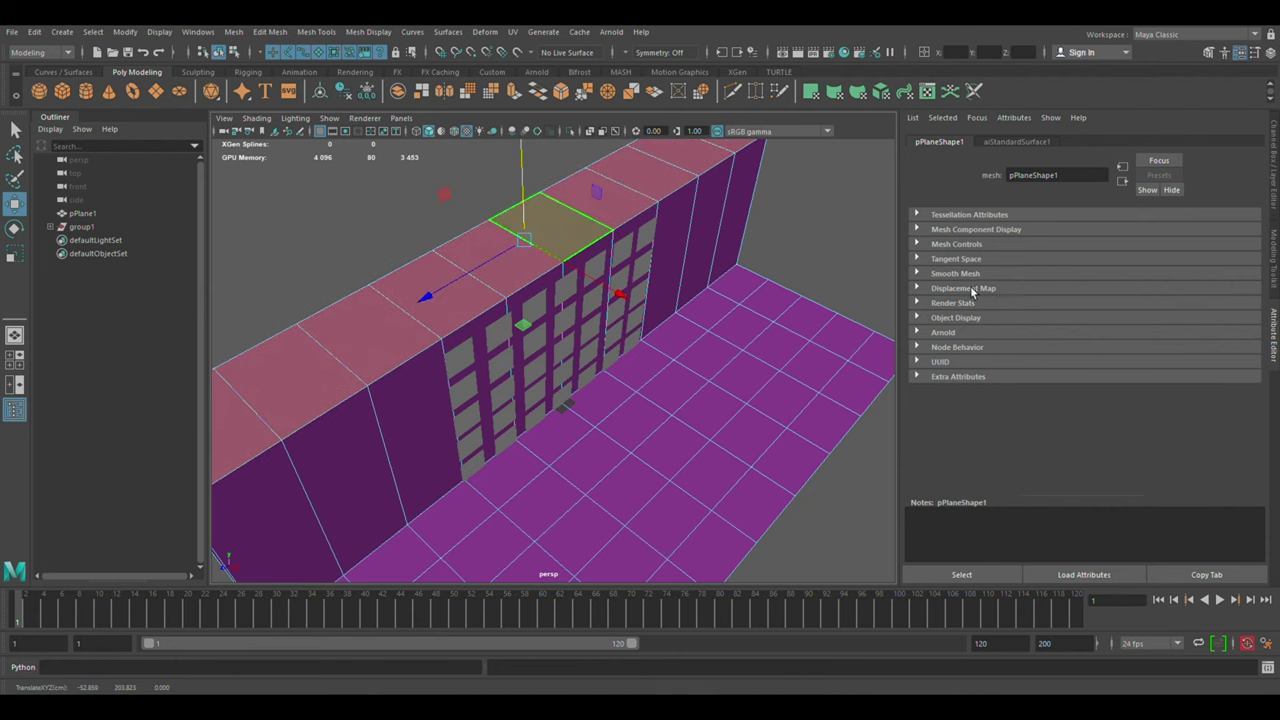
{"action": "left_click_drag", "start_coordinate": [846, 206], "coordinate": [878, 244], "text": "alt"}
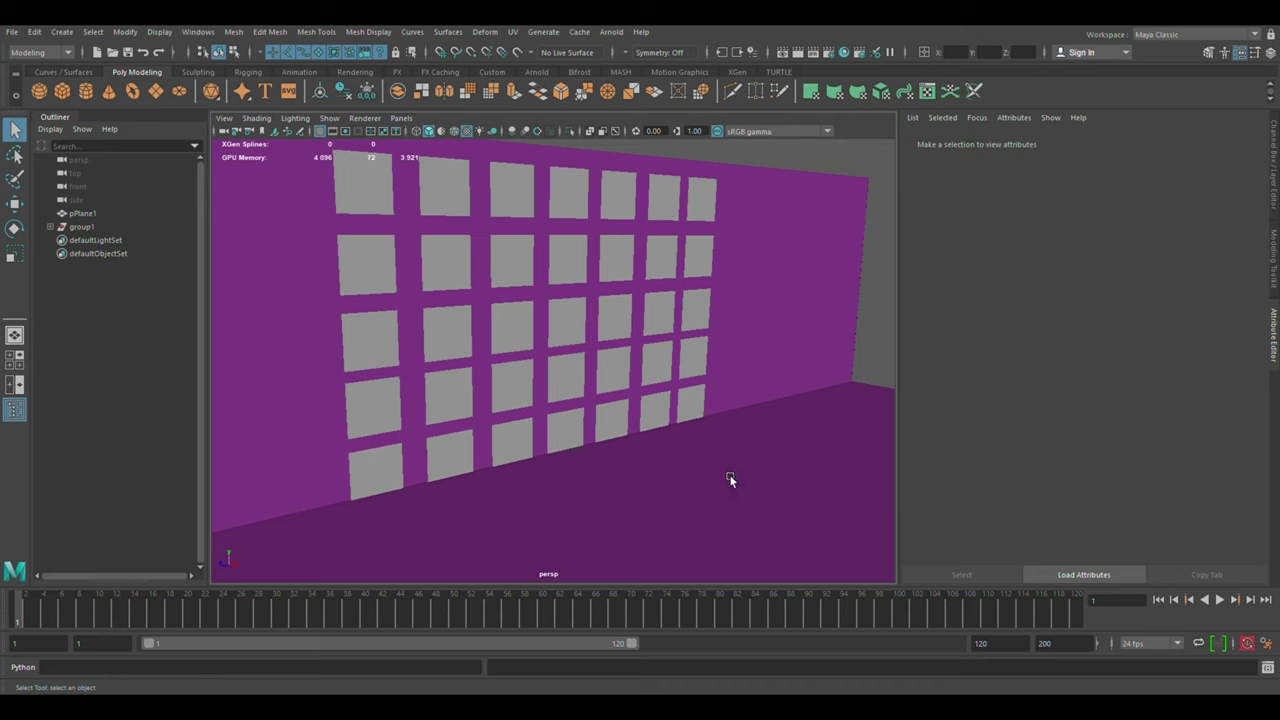
Switch to the Move tool and select the top-left poster plane
{"action": "key", "text": "w"}
{"action": "left_click", "coordinate": [390, 197]}
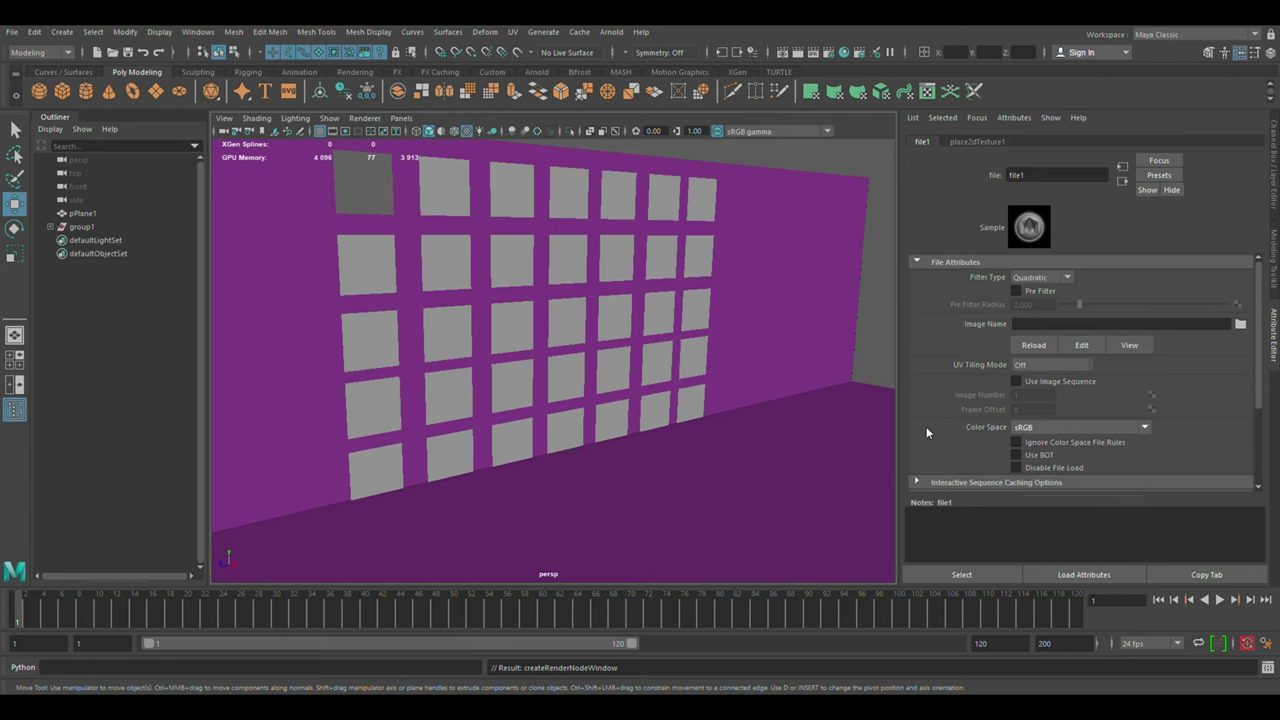
Give the second top-row tile a new aiStandardSurface with a File texture loading a poster image
{"action": "left_click", "coordinate": [437, 186]}
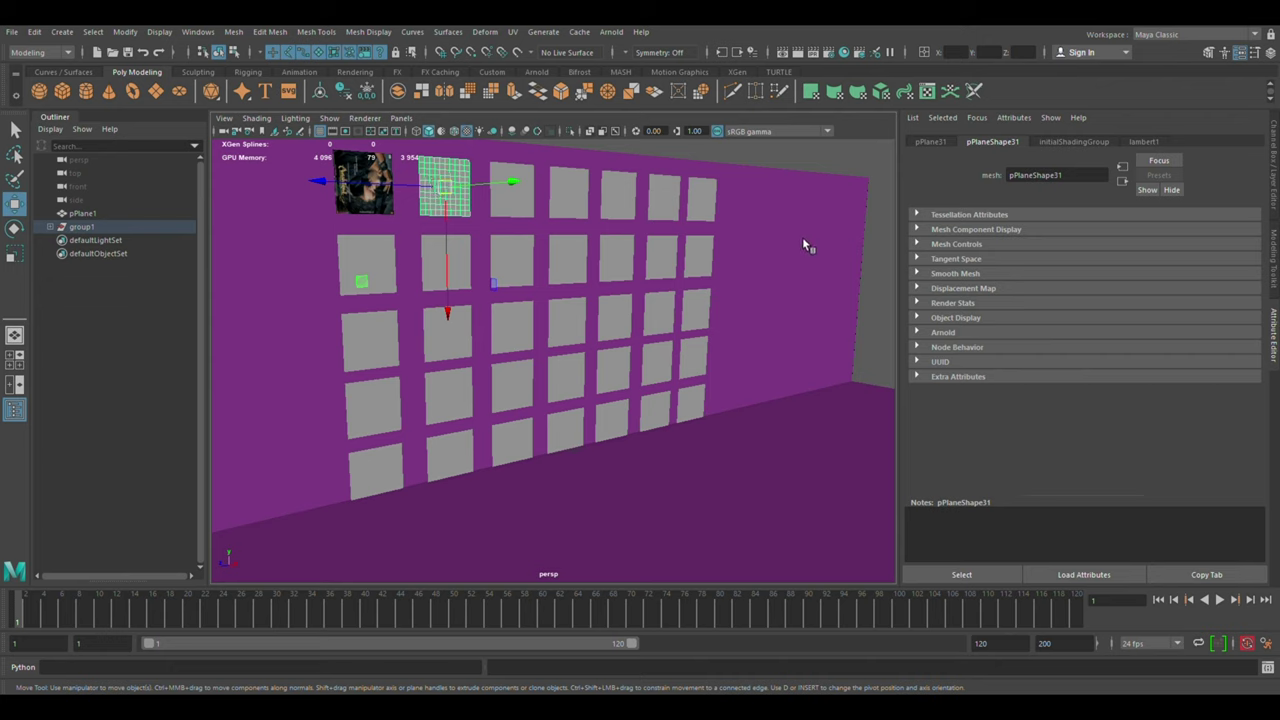
{"action": "right_click_drag", "start_coordinate": [802, 245], "coordinate": [937, 388]}
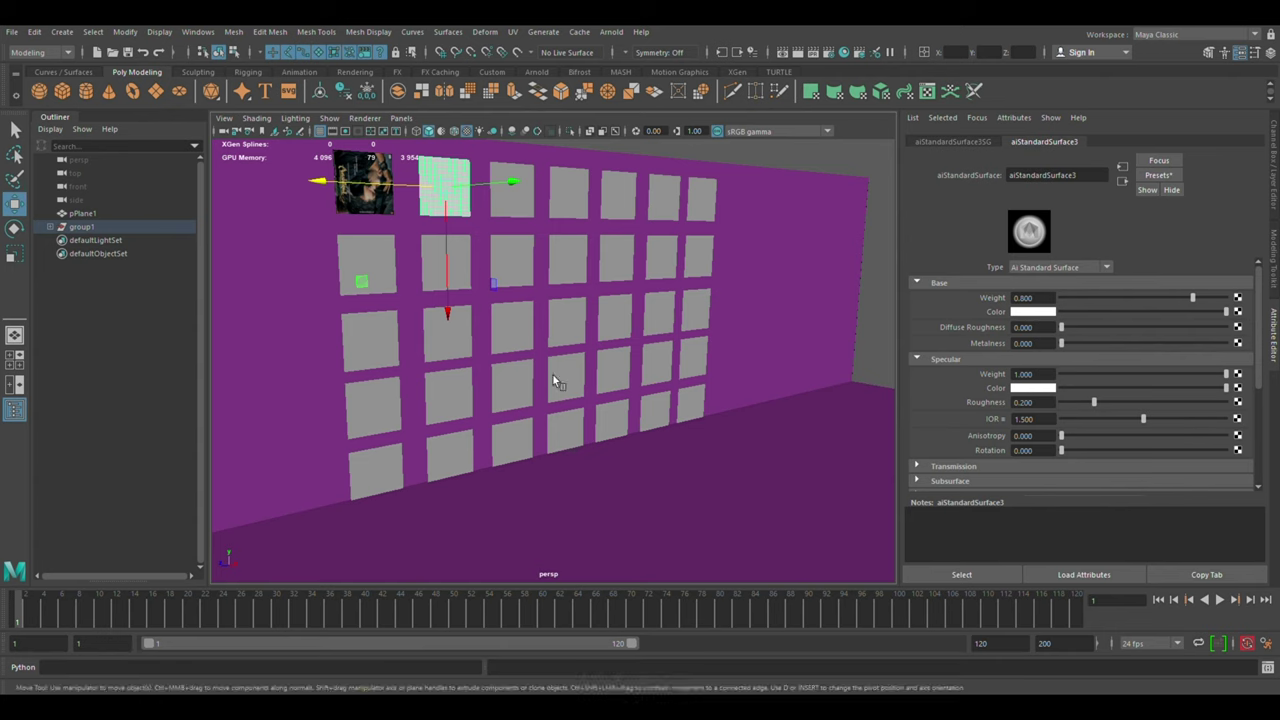
{"action": "left_click", "coordinate": [1238, 327]}
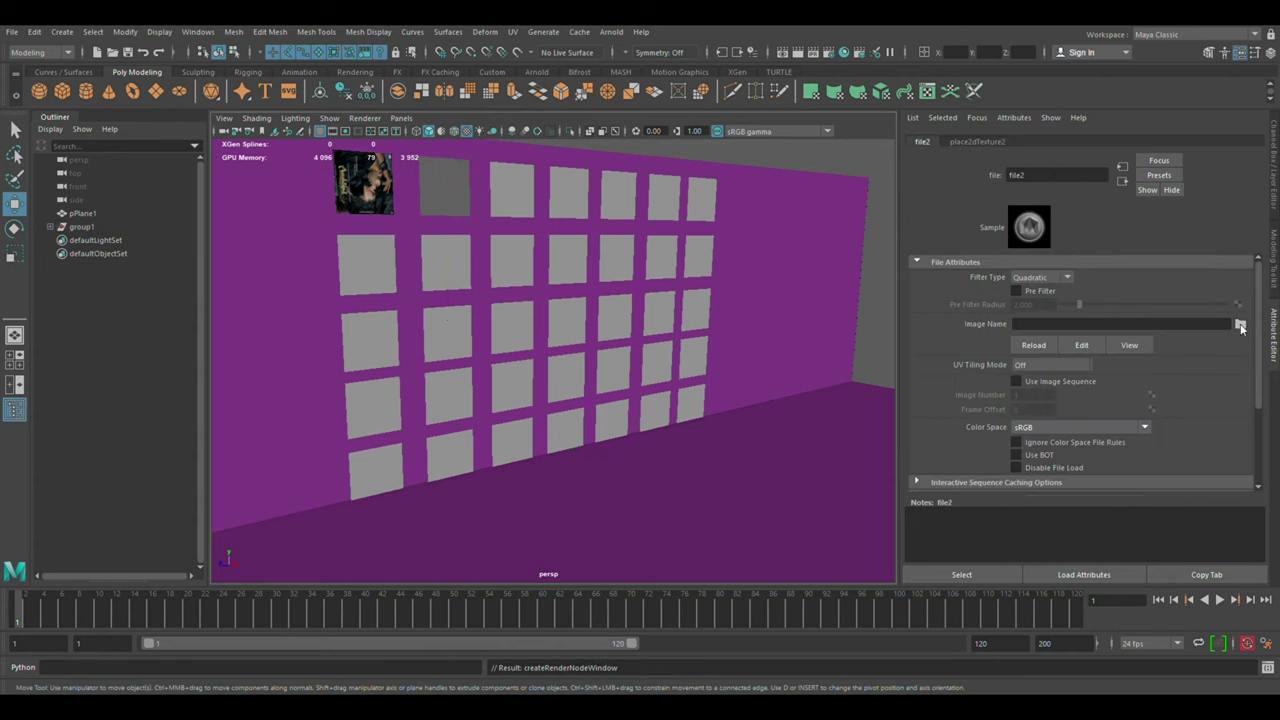
{"action": "left_click", "coordinate": [1116, 580]}
Apply poster File textures to the third and fourth top-row tiles, the fourth using Gippi.jpg
{"action": "left_click", "coordinate": [527, 207]}
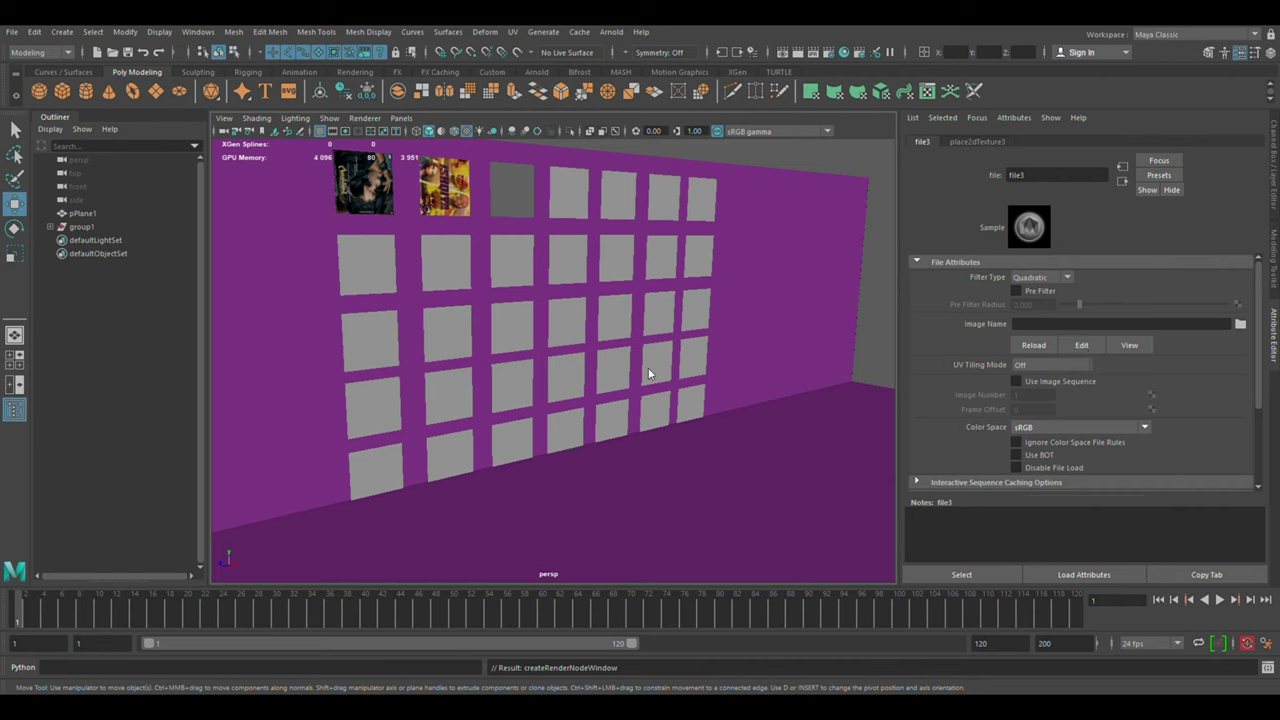
{"action": "left_click", "coordinate": [580, 196]}
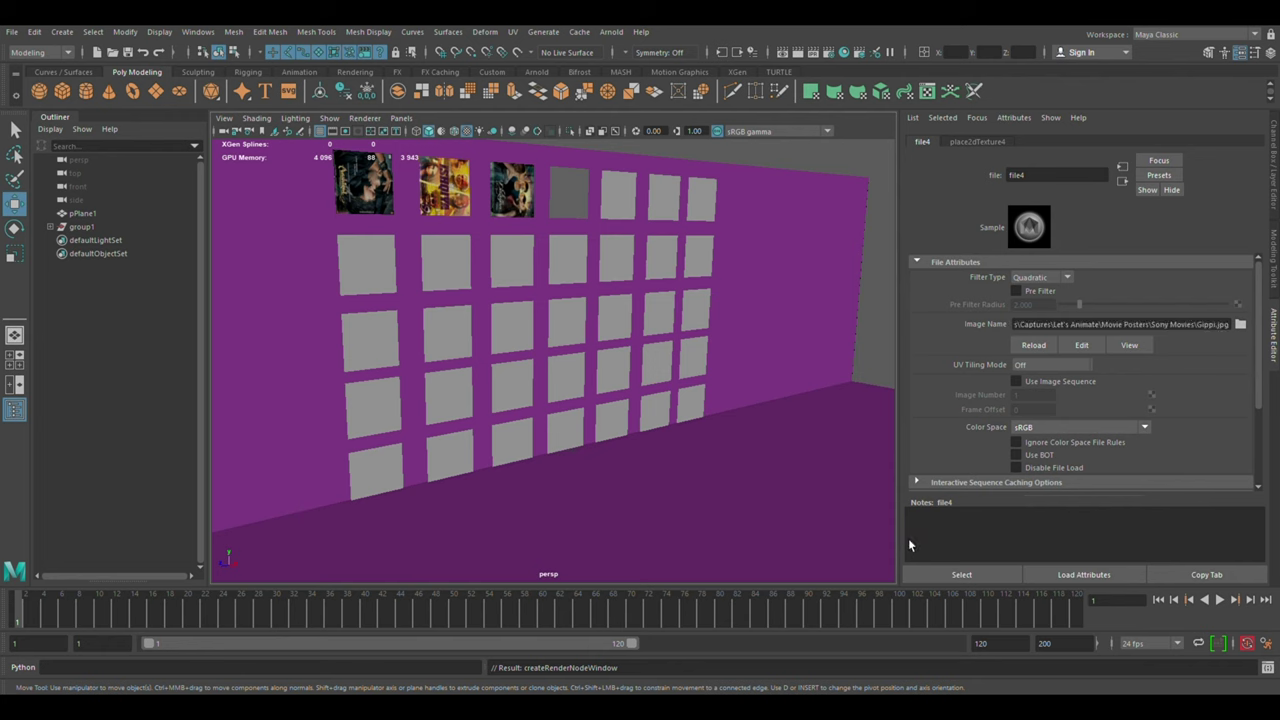
{"action": "left_click", "coordinate": [634, 205]}
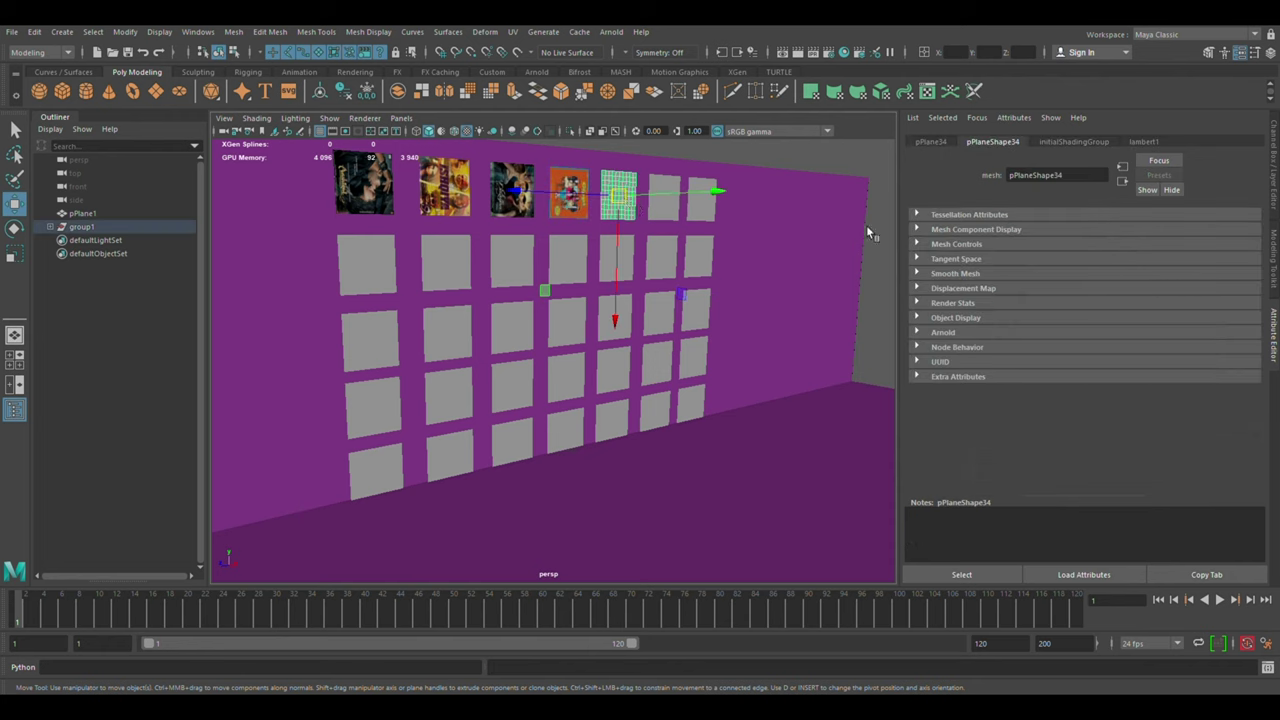
Texture the fifth, sixth and seventh top-row tiles with aiStandardSurface shaders and poster files
{"action": "right_click_drag", "start_coordinate": [845, 253], "coordinate": [925, 389]}
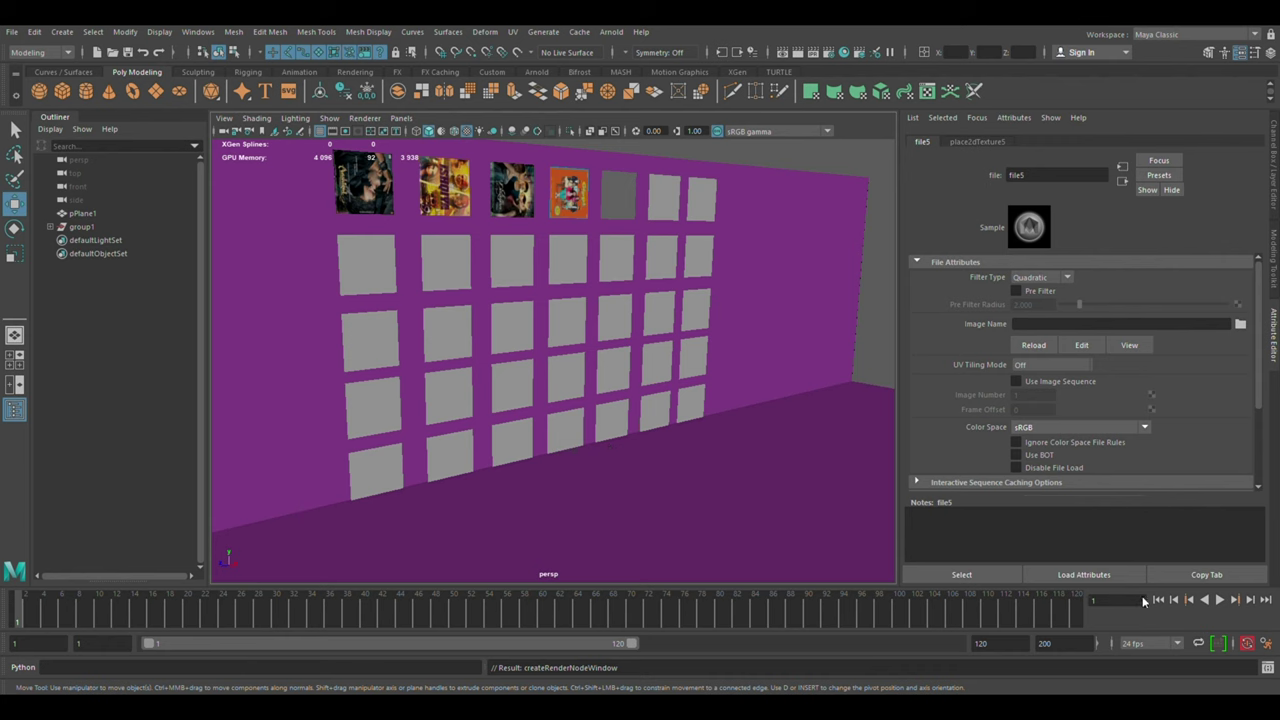
{"action": "left_click", "coordinate": [677, 205]}
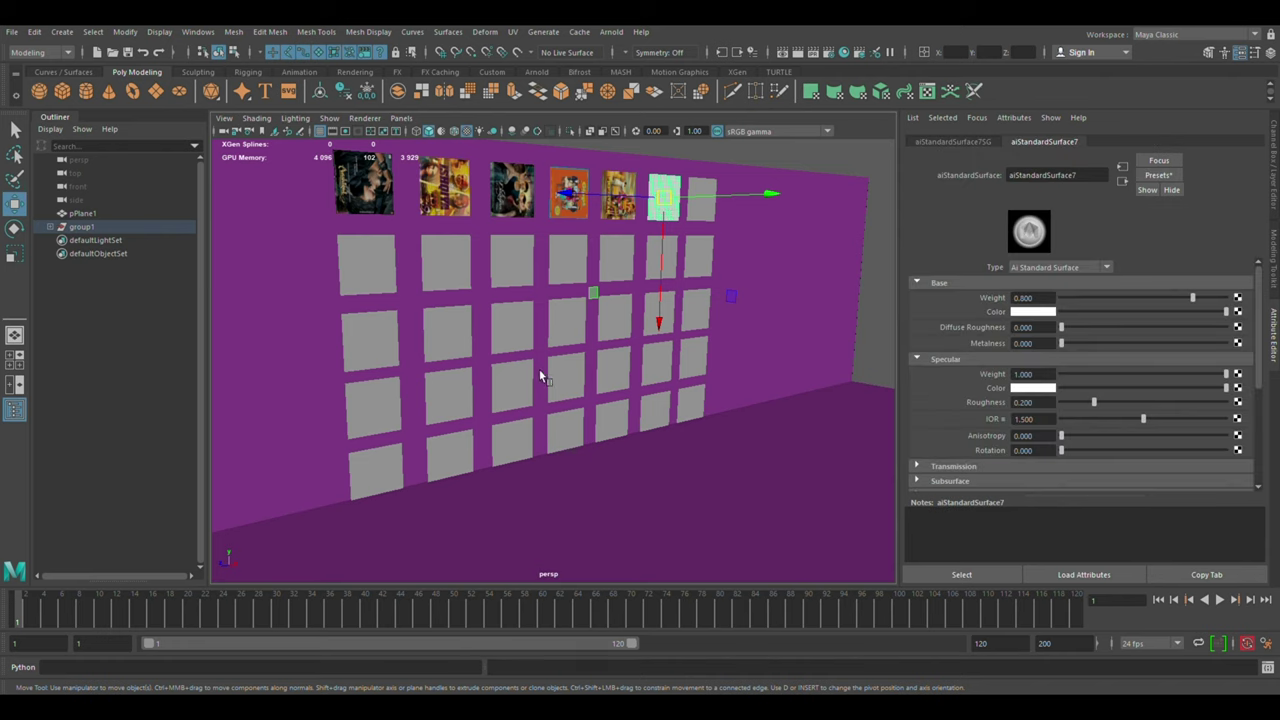
{"action": "left_click", "coordinate": [1237, 311]}
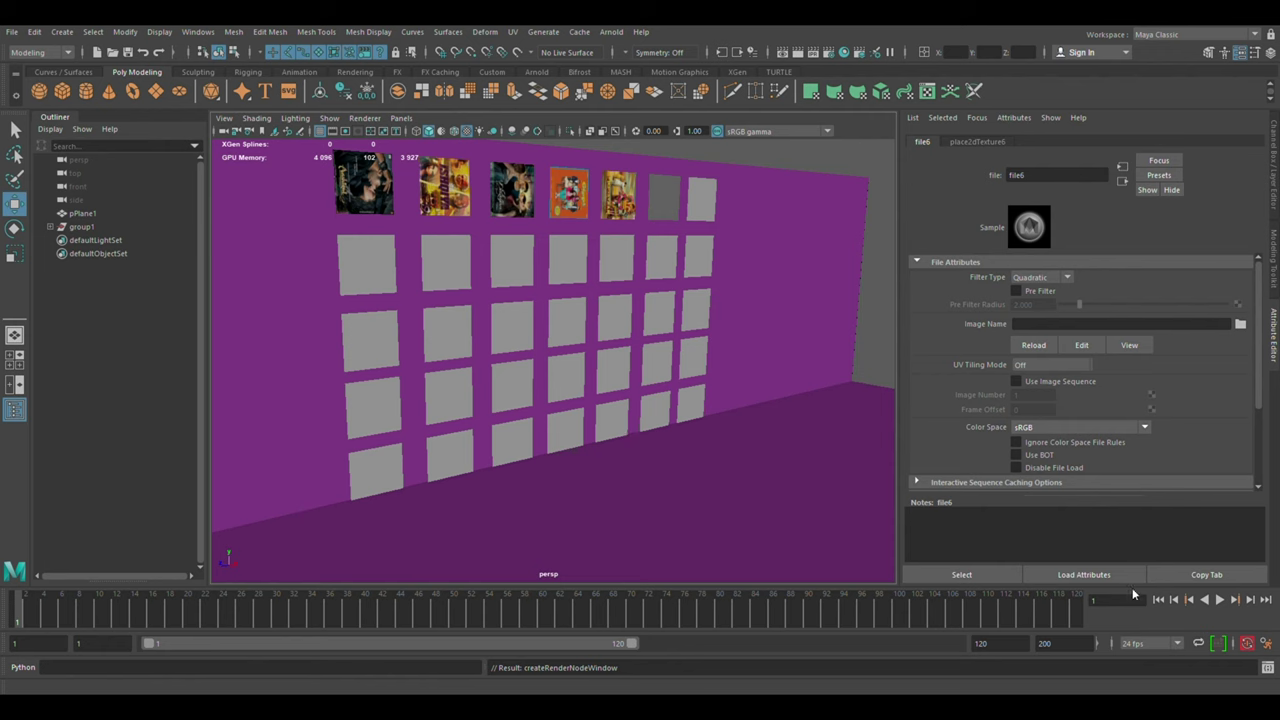
{"action": "left_click", "coordinate": [709, 217]}
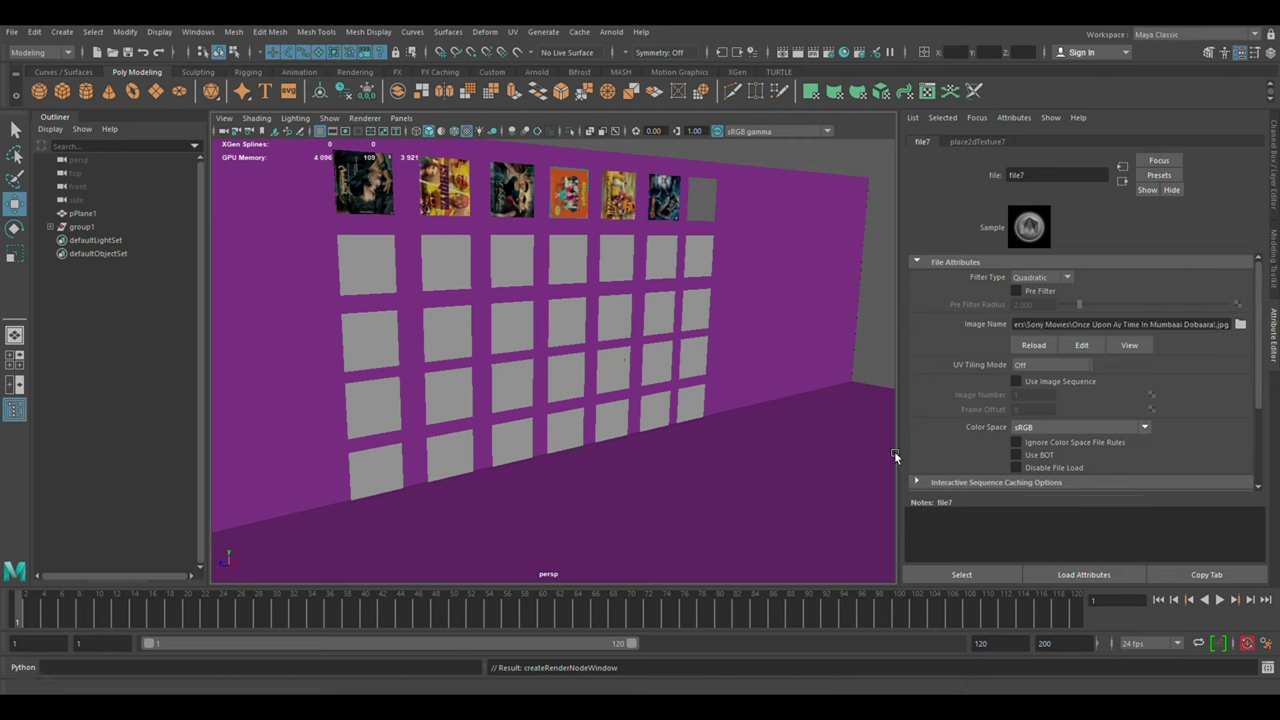
{"action": "left_click", "coordinate": [368, 250]}
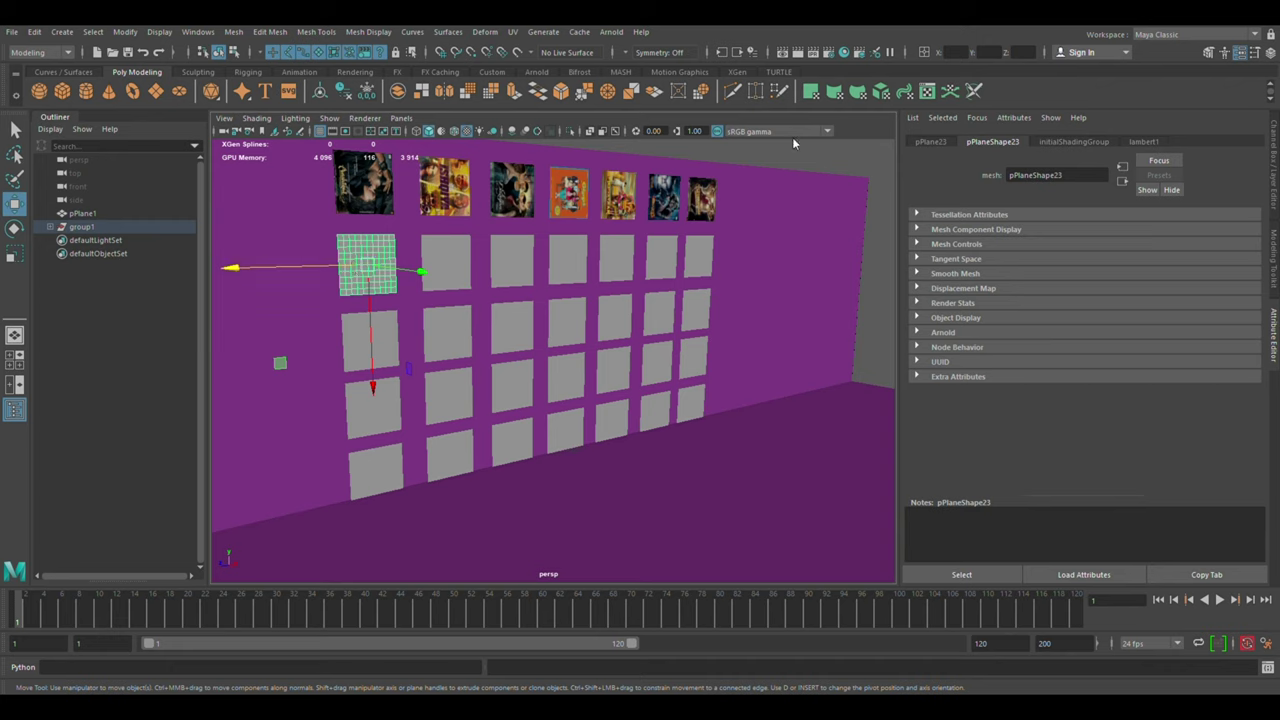
Texture the first and second second-row tiles with new shaders and poster File nodes
{"action": "left_click", "coordinate": [937, 396]}
{"action": "left_click", "coordinate": [1238, 312]}
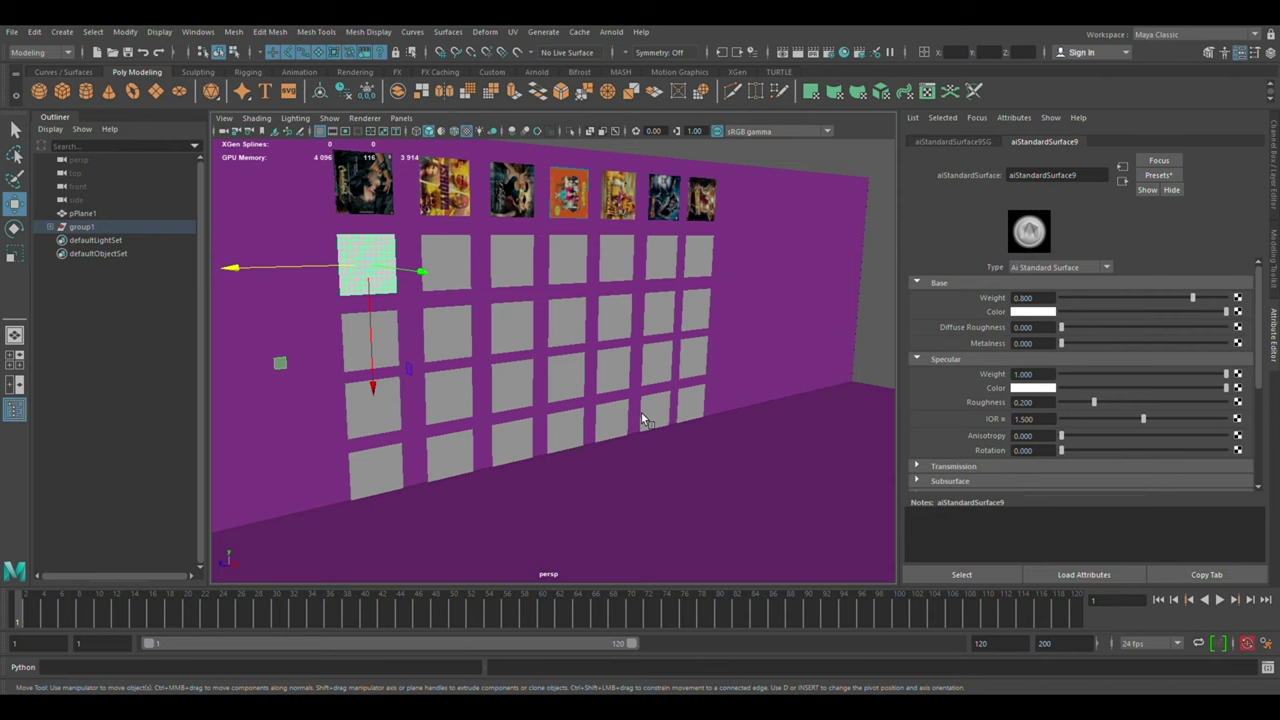
{"action": "left_click", "coordinate": [572, 377]}
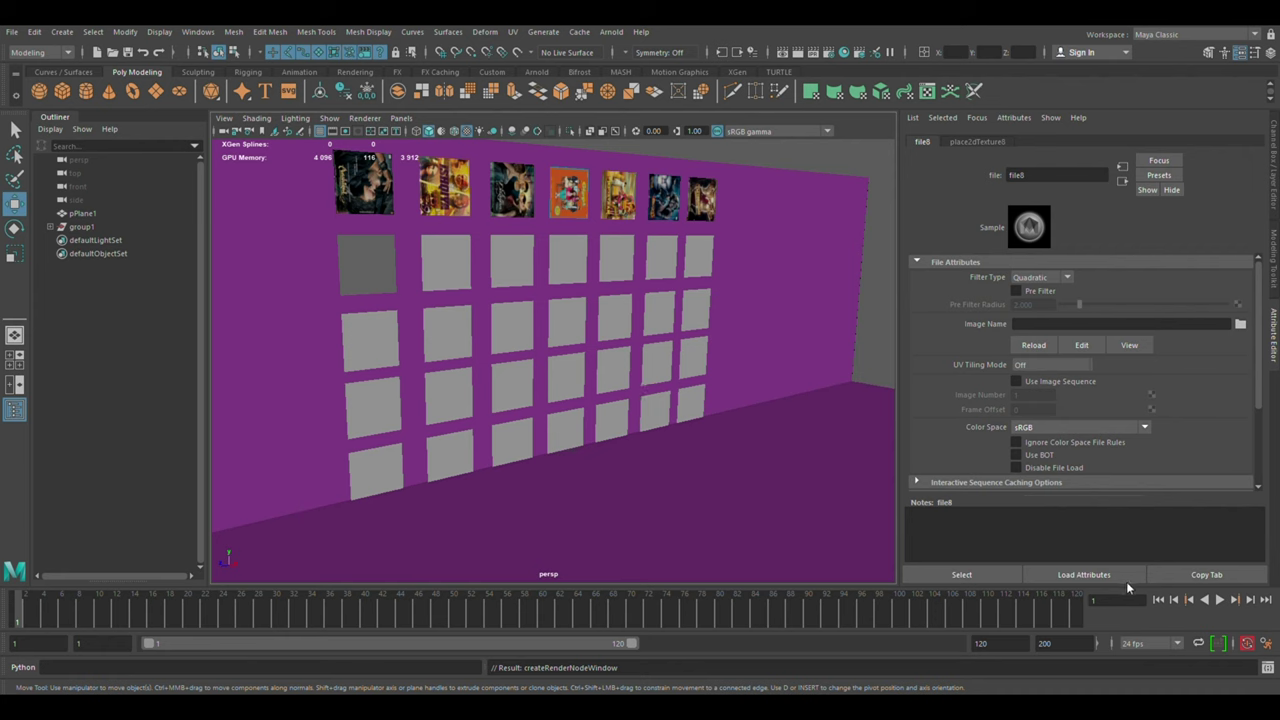
{"action": "left_click", "coordinate": [445, 265]}
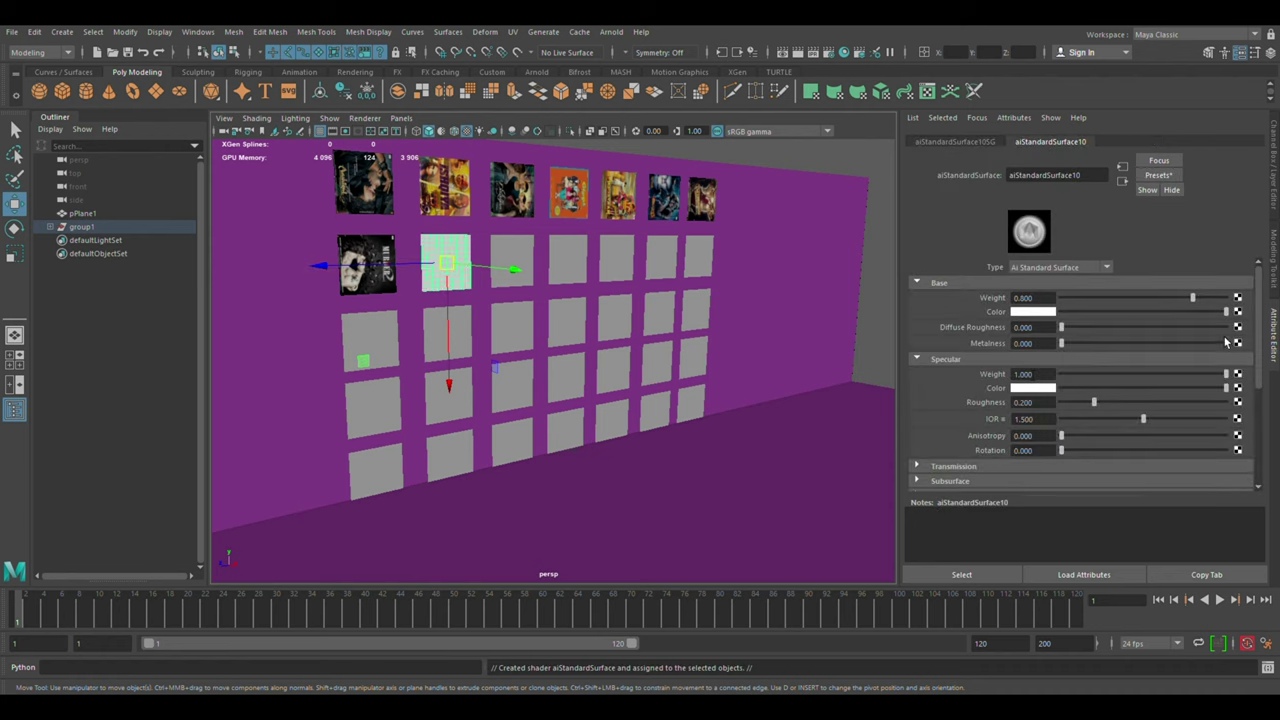
{"action": "left_click", "coordinate": [1238, 311]}
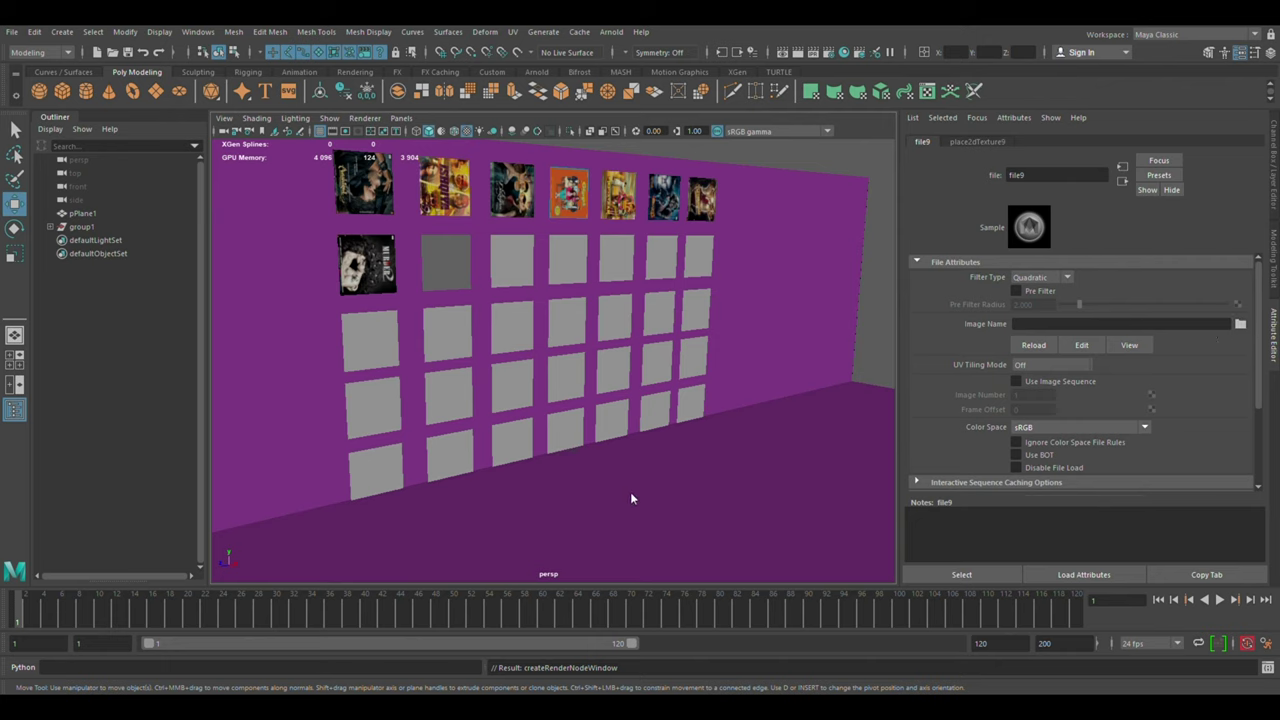
Texture the third through sixth second-row tiles, the sixth loading Azhar.jpg via file13
{"action": "left_click", "coordinate": [521, 273]}
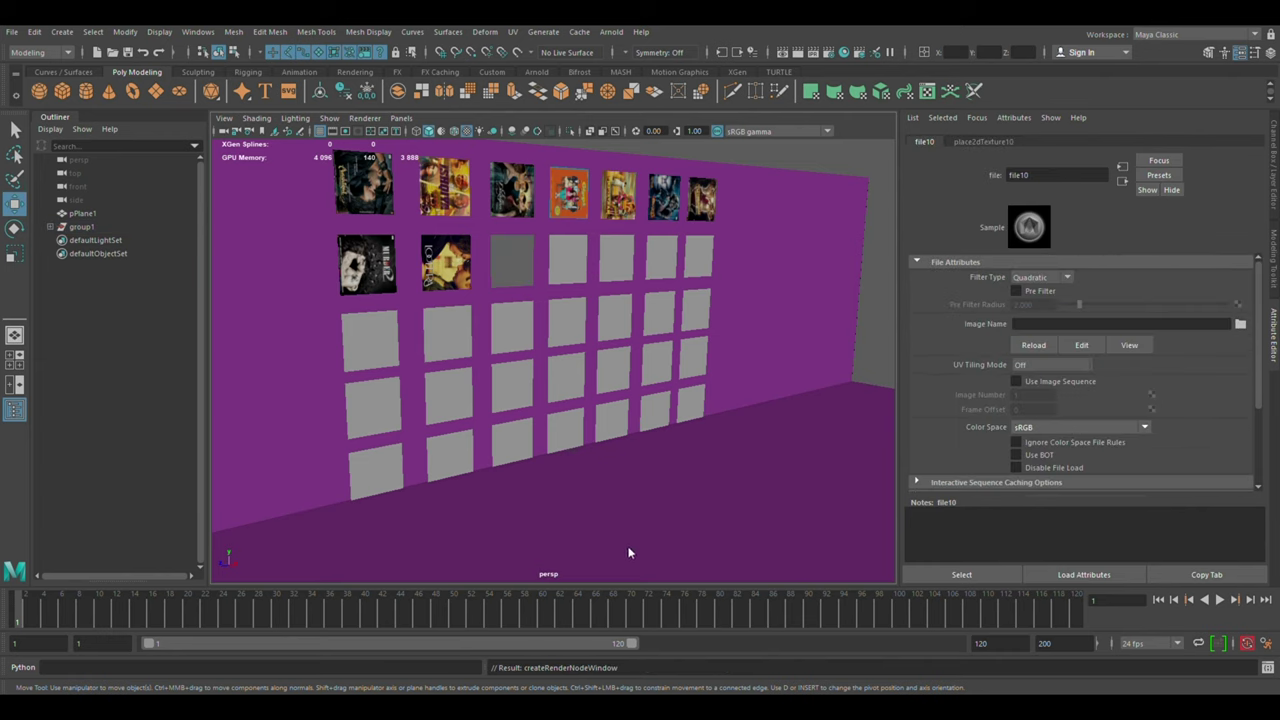
{"action": "left_click", "coordinate": [584, 258]}
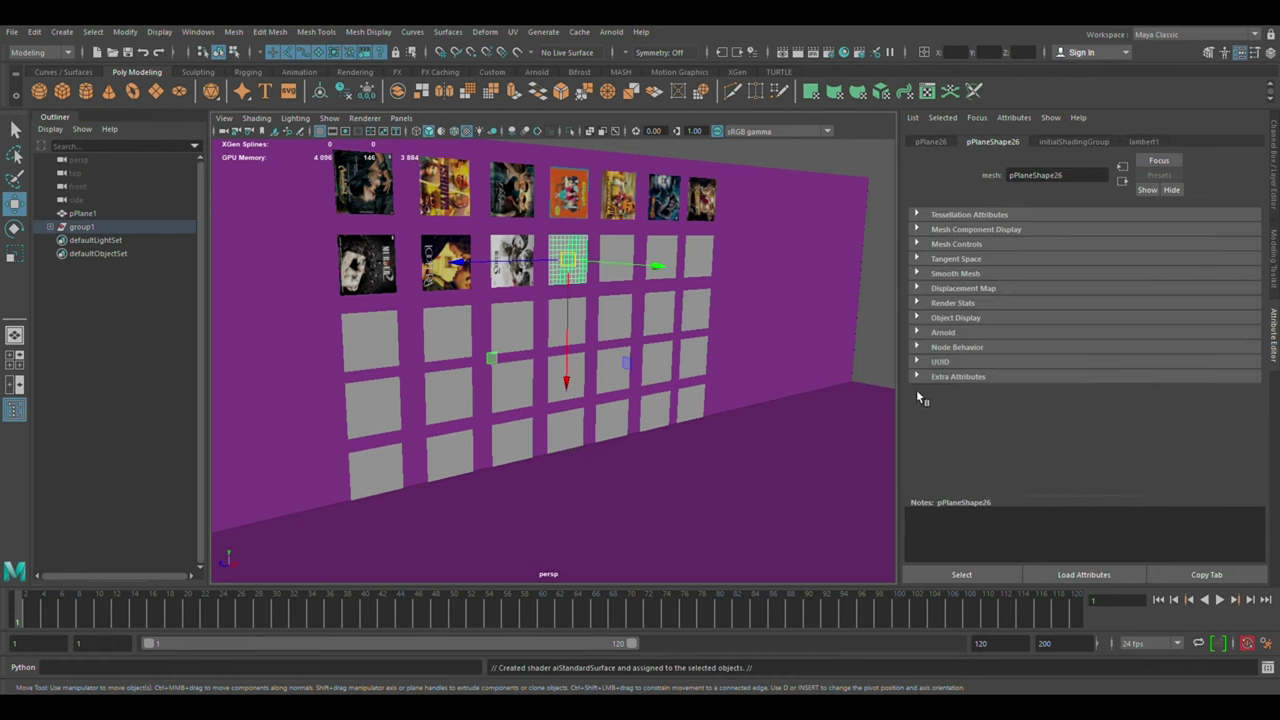
{"action": "left_click", "coordinate": [1238, 311]}
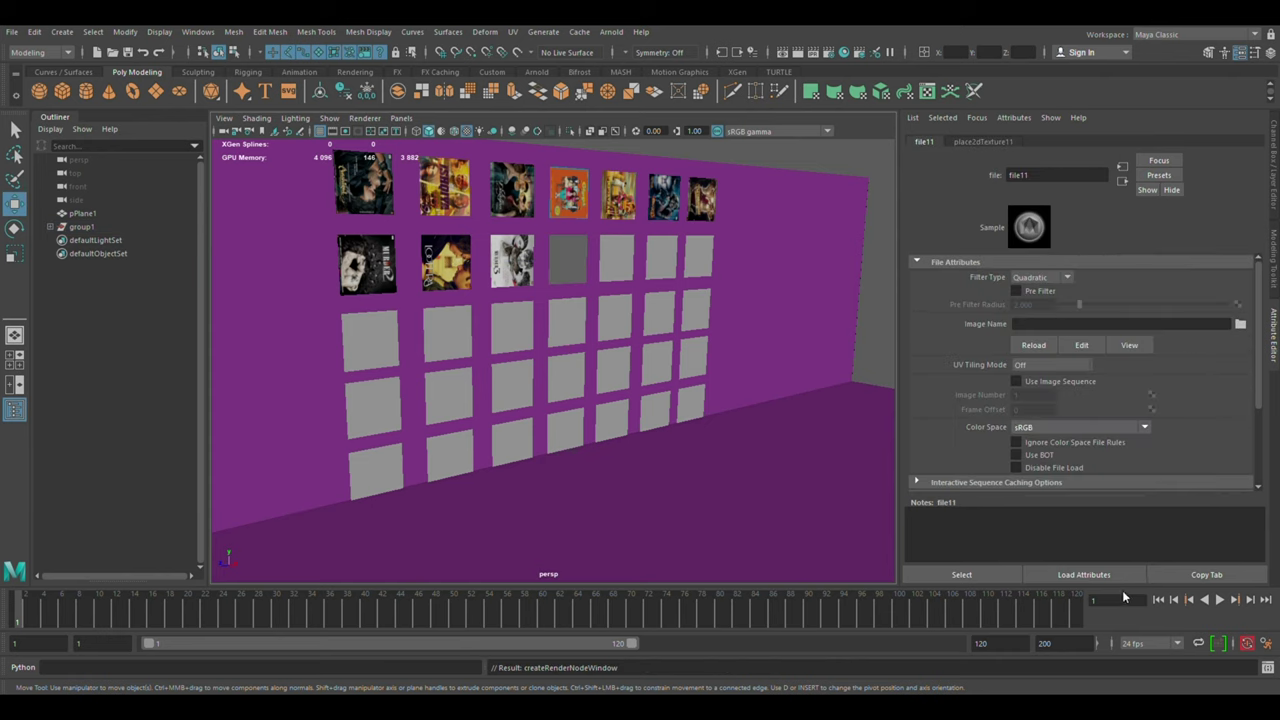
{"action": "left_click", "coordinate": [626, 269]}
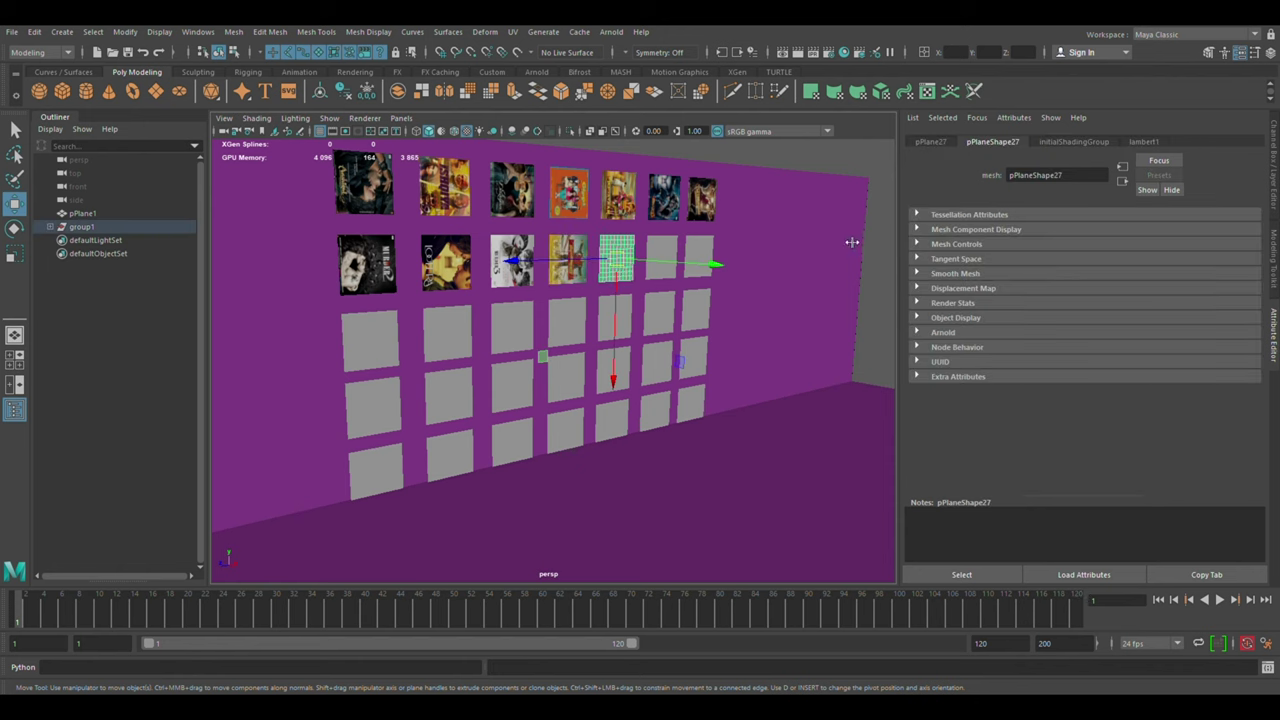
{"action": "key", "text": "ctrl+shift+a"}
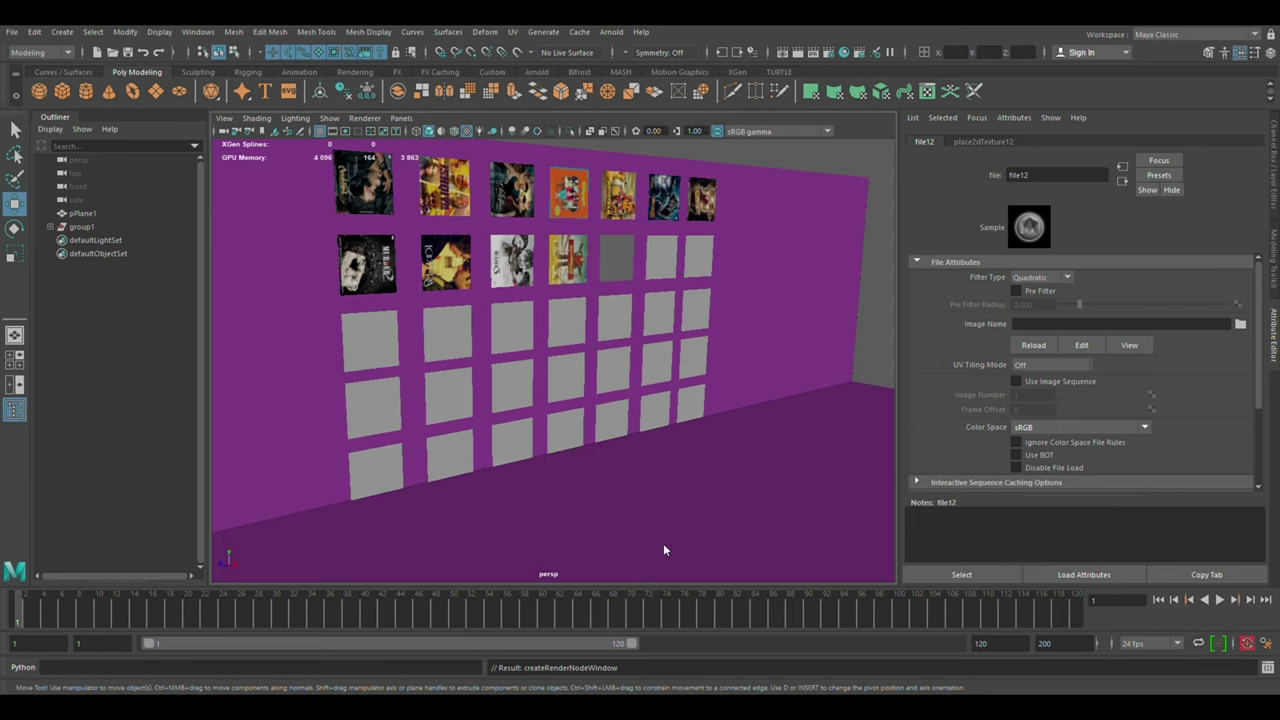
{"action": "left_click", "coordinate": [676, 262]}
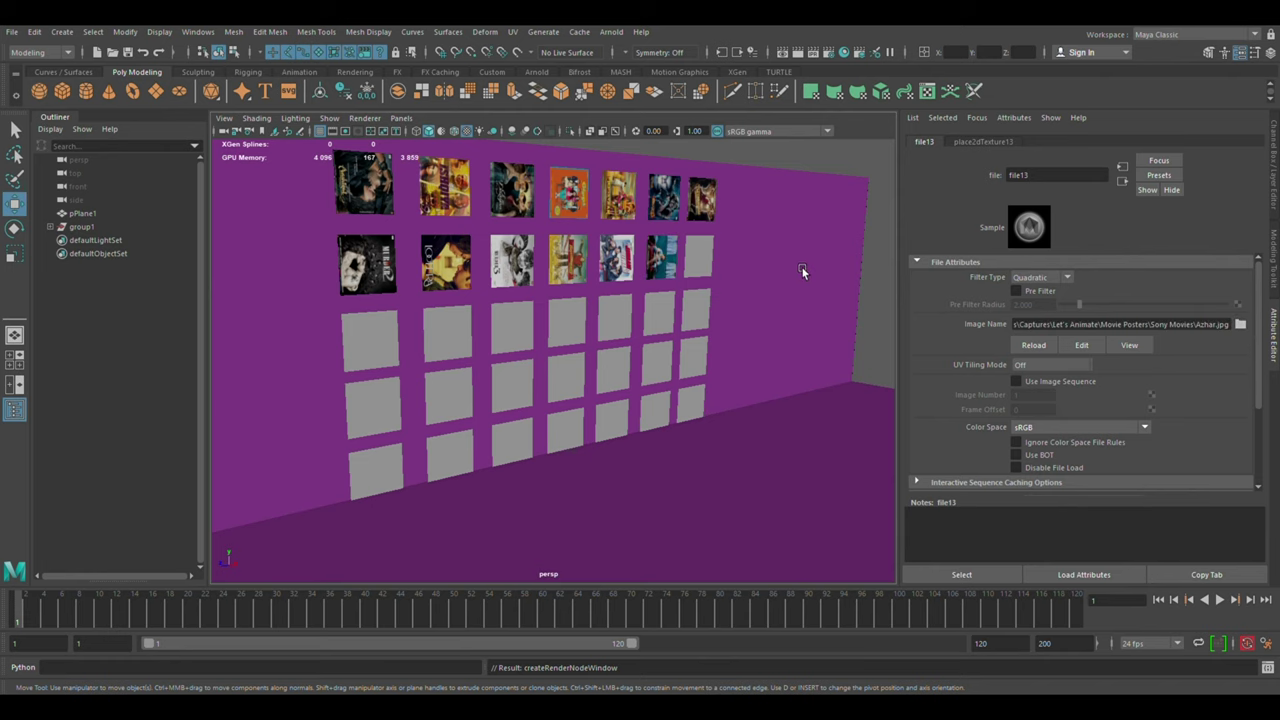
Select all thirteen poster tiles: the full top row plus six second-row tiles
{"action": "left_click", "coordinate": [372, 190]}
{"action": "left_click", "coordinate": [456, 191], "text": "shift"}
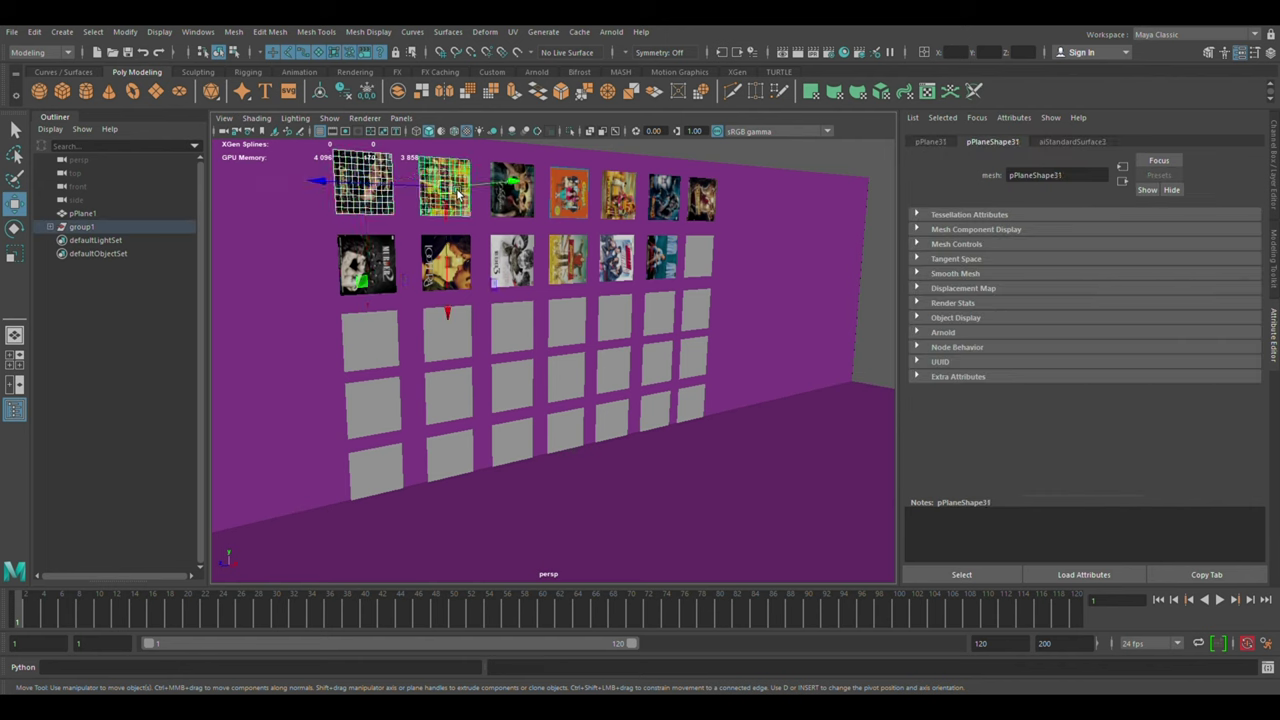
{"action": "left_click", "coordinate": [532, 208], "text": "shift"}
{"action": "left_click", "coordinate": [580, 208], "text": "shift"}
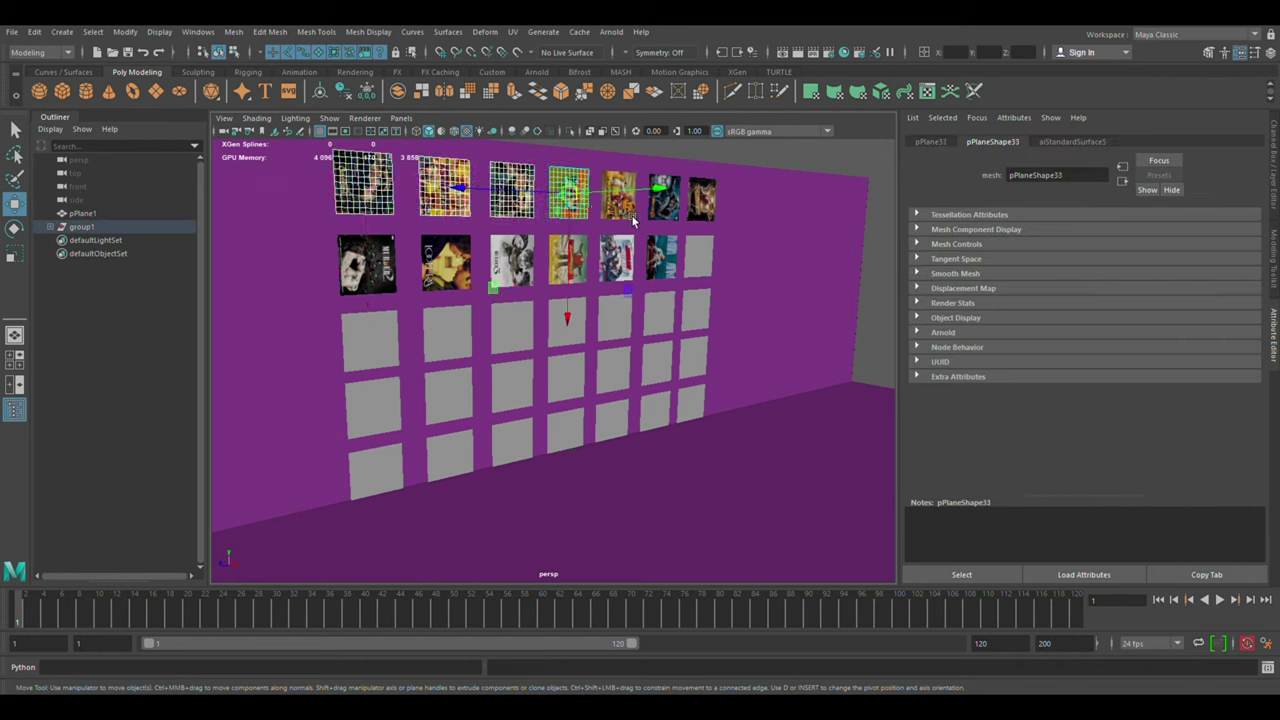
{"action": "left_click", "coordinate": [632, 218], "text": "shift"}
{"action": "left_click", "coordinate": [672, 215], "text": "shift"}
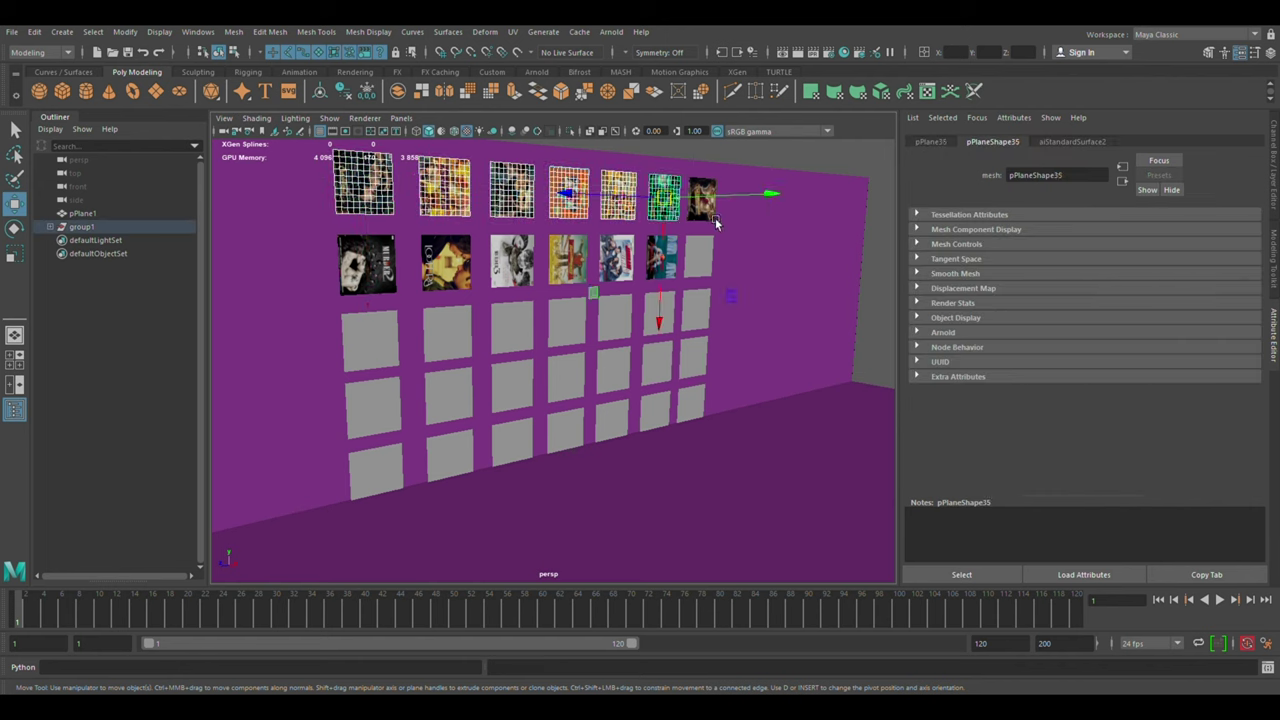
{"action": "left_click", "coordinate": [710, 212], "text": "shift"}
{"action": "left_click", "coordinate": [377, 280], "text": "shift"}
{"action": "left_click", "coordinate": [456, 278], "text": "shift"}
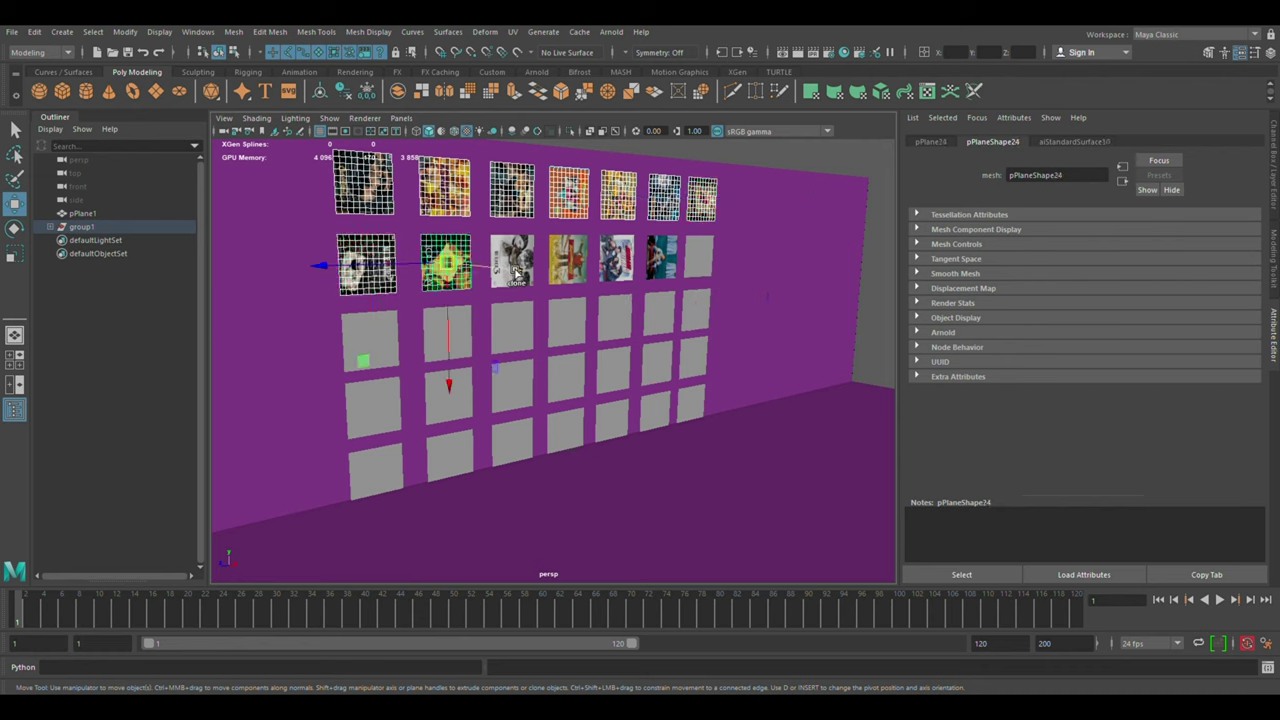
{"action": "left_click", "coordinate": [518, 262], "text": "shift"}
{"action": "left_click", "coordinate": [576, 250], "text": "shift"}
{"action": "left_click", "coordinate": [626, 260], "text": "shift"}
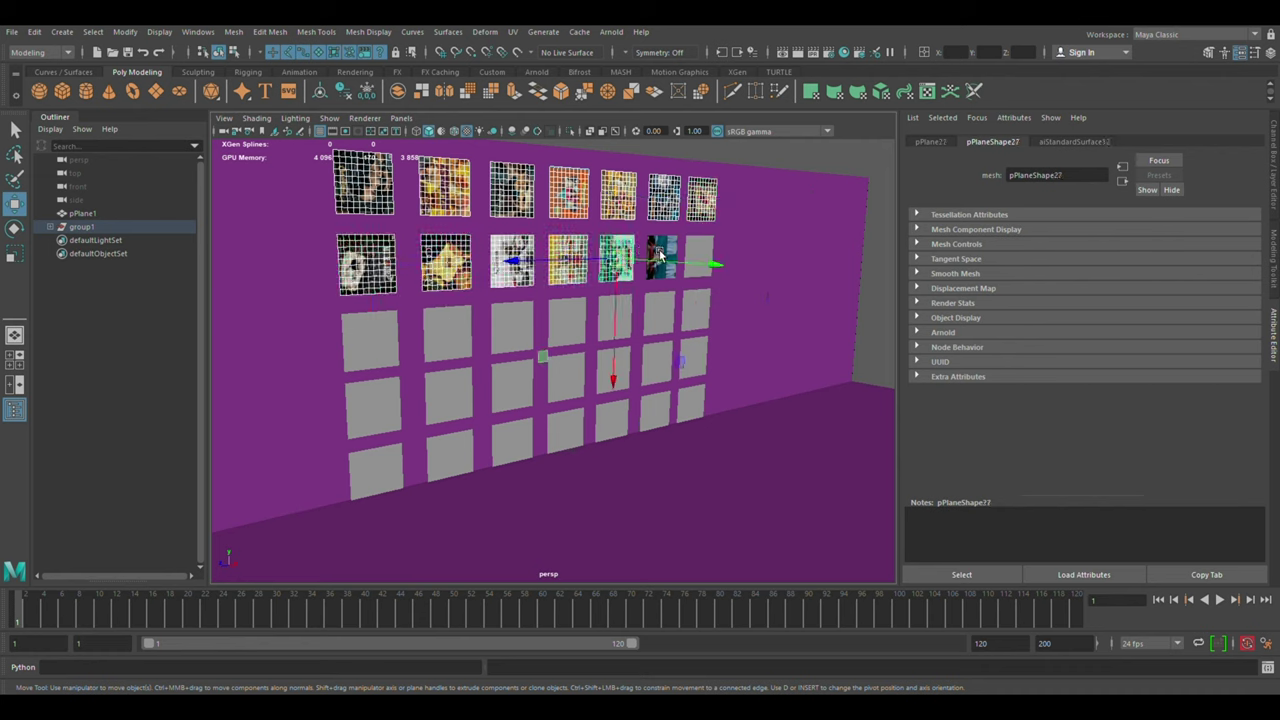
{"action": "left_click", "coordinate": [662, 256], "text": "shift"}
Rotate the selected poster tiles together until the posters stand upright, then deselect them
{"action": "key", "text": "e"}
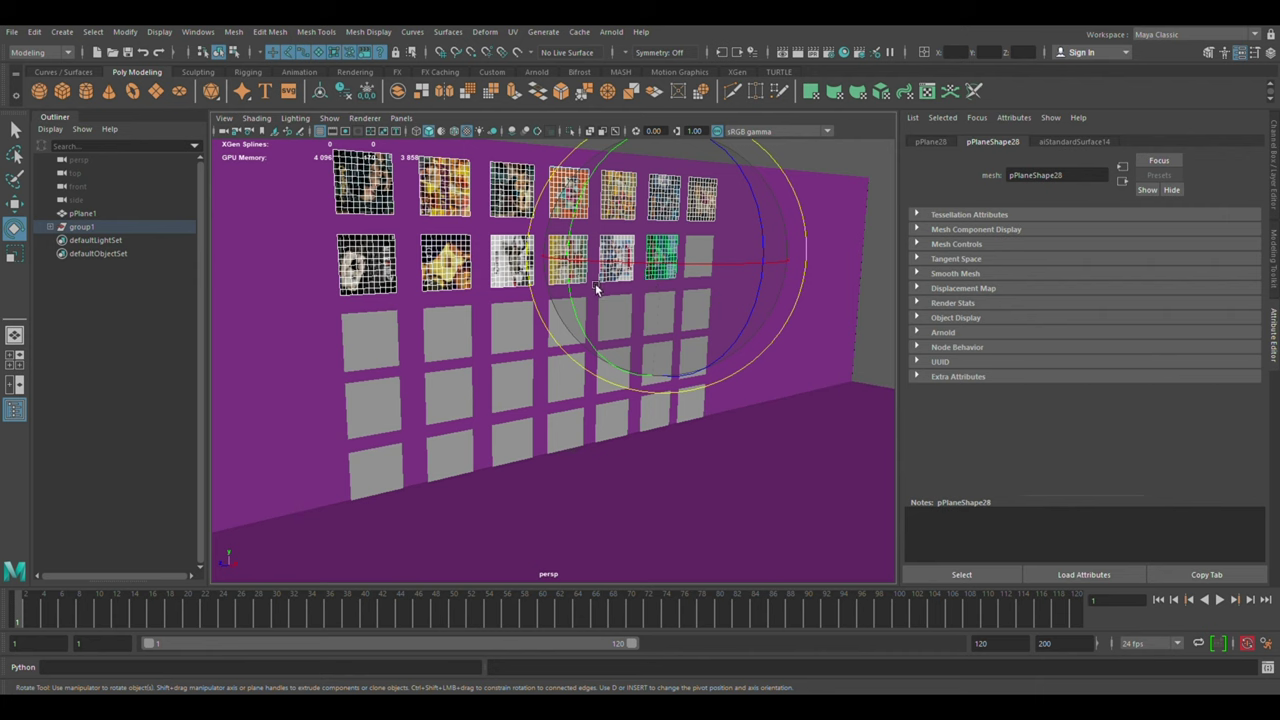
{"action": "mouse_move", "coordinate": [580, 287]}
{"action": "left_mouse_down"}
{"action": "mouse_move", "coordinate": [656, 367]}
{"action": "mouse_move", "coordinate": [714, 365]}
{"action": "mouse_move", "coordinate": [732, 348]}
{"action": "mouse_move", "coordinate": [737, 366]}
{"action": "left_mouse_up"}
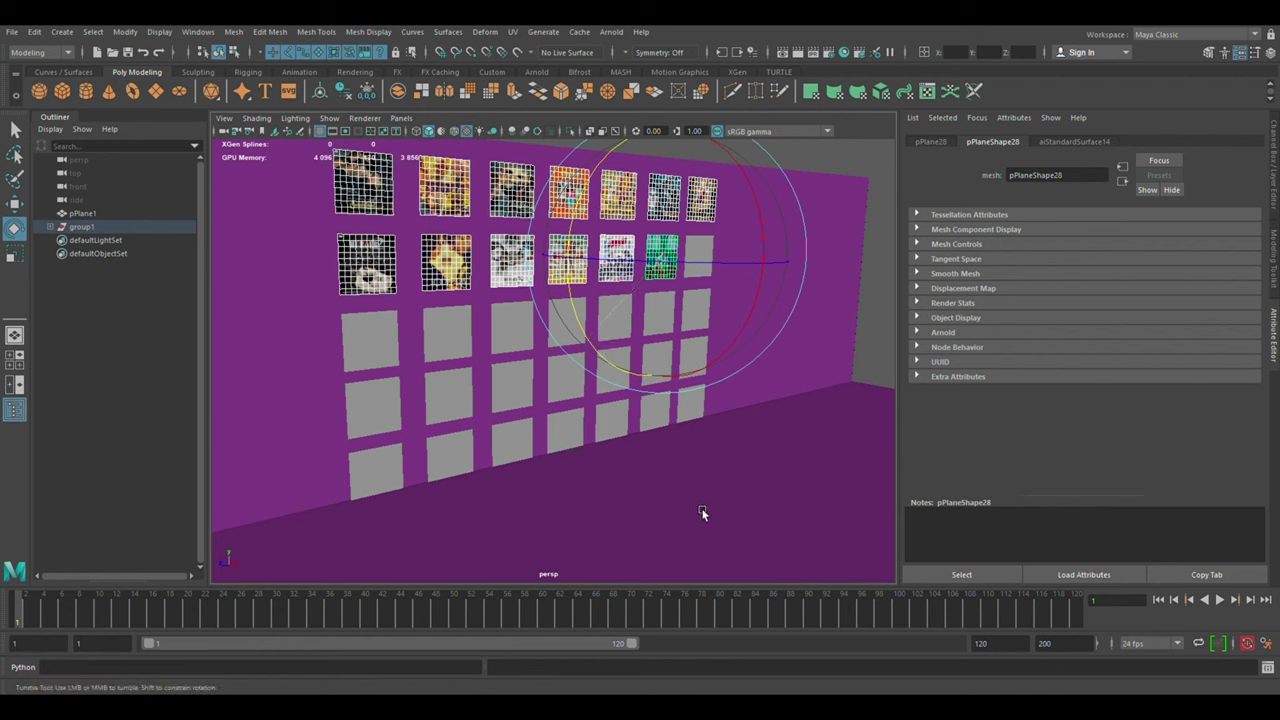
{"action": "mouse_move", "coordinate": [703, 514]}
{"action": "left_mouse_down", "text": "alt"}
{"action": "mouse_move", "coordinate": [641, 514]}
{"action": "mouse_move", "coordinate": [630, 480]}
{"action": "left_mouse_up", "text": "alt"}
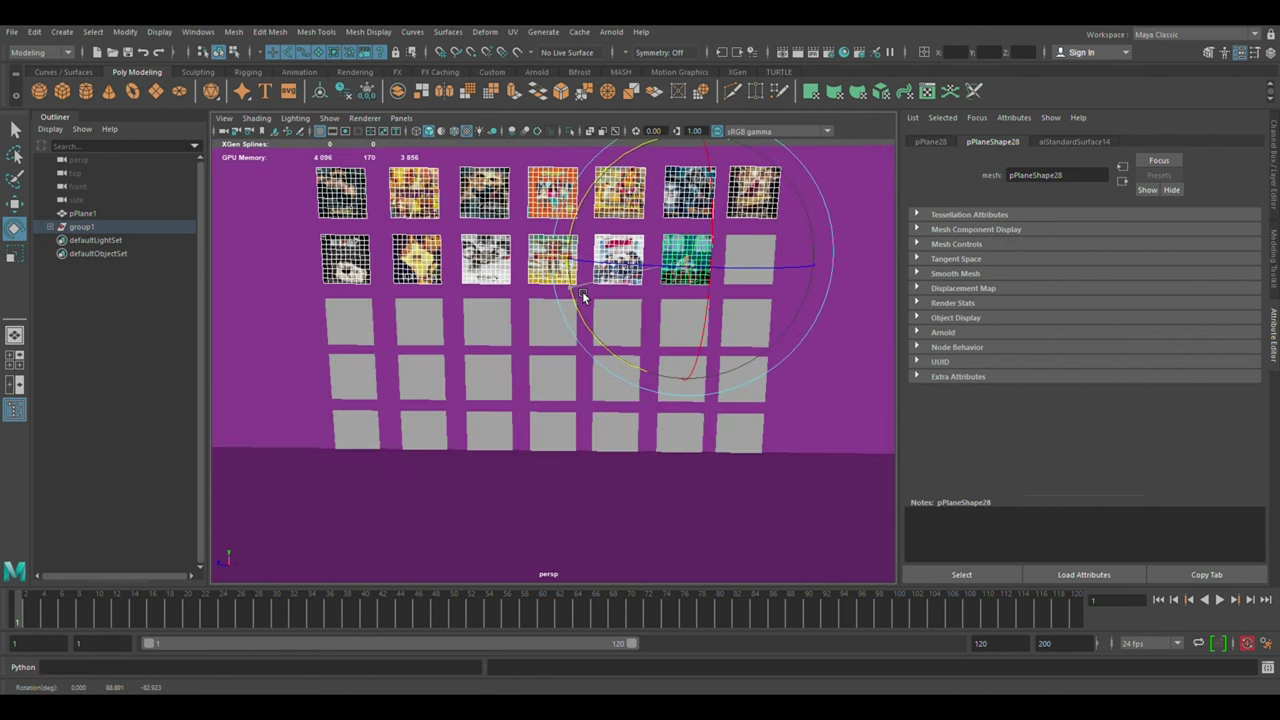
{"action": "left_click_drag", "start_coordinate": [584, 298], "coordinate": [584, 298]}
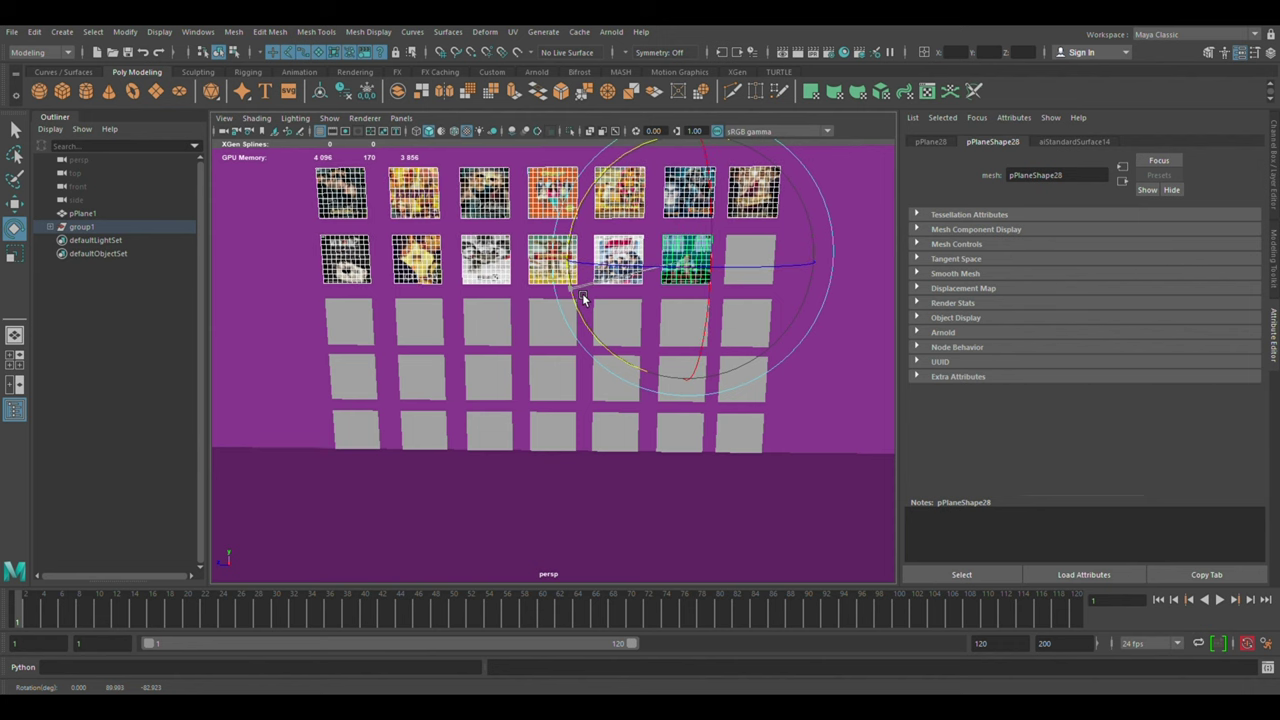
{"action": "key", "text": "w"}
{"action": "left_click", "coordinate": [595, 540]}
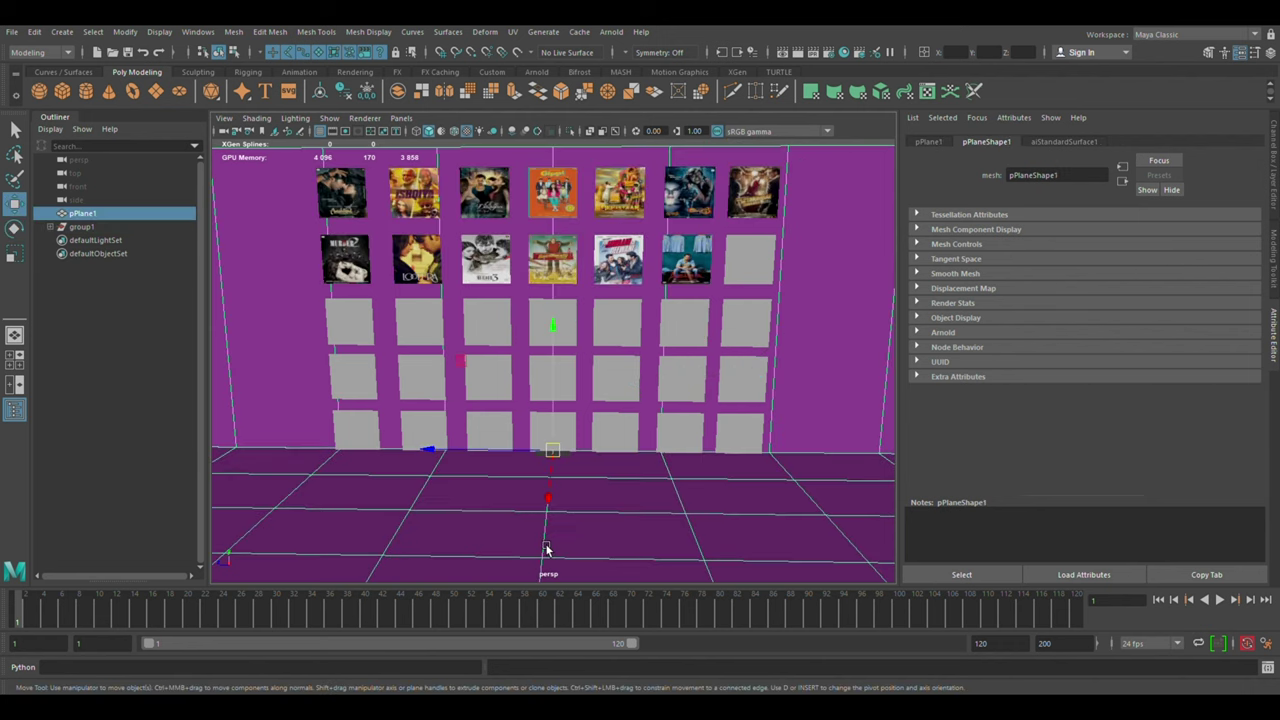
Save the scene and texture the last second-row tile with F.A.L.T.U.jpg via file14
{"action": "left_click_drag", "start_coordinate": [551, 549], "coordinate": [586, 551], "text": "alt"}
{"action": "key", "text": "ctrl+s"}
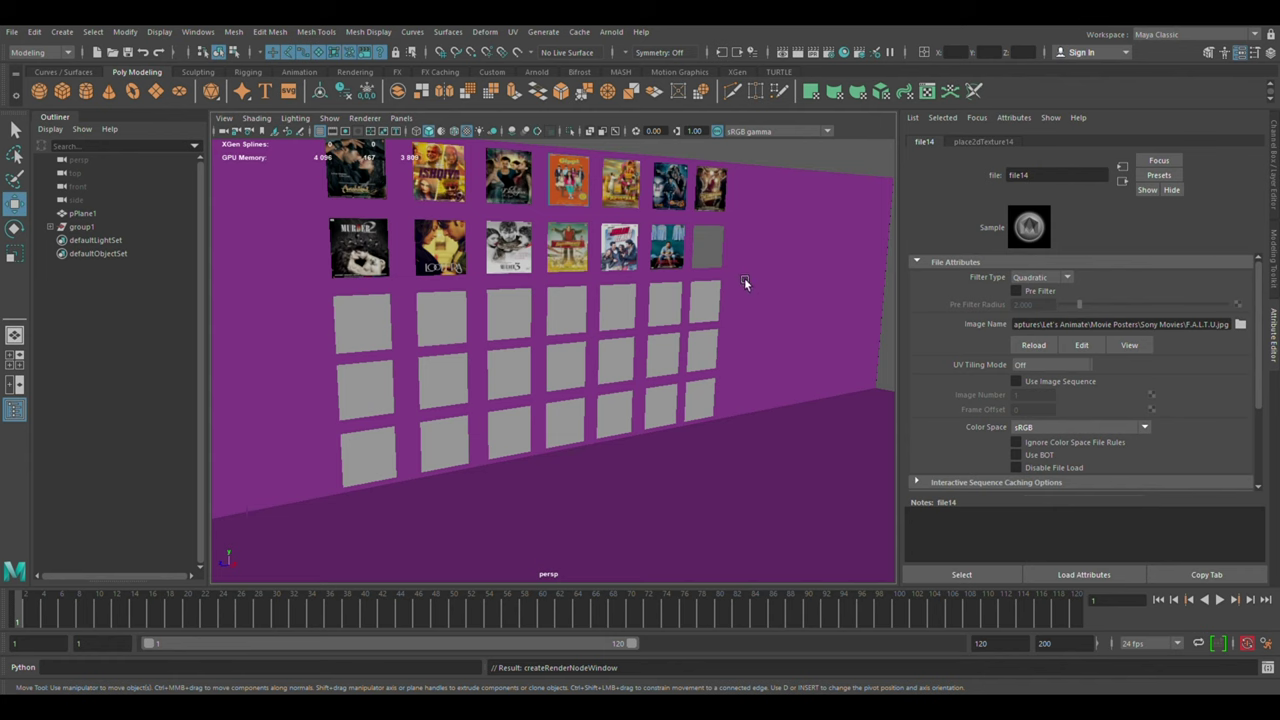
{"action": "left_click", "coordinate": [375, 330]}
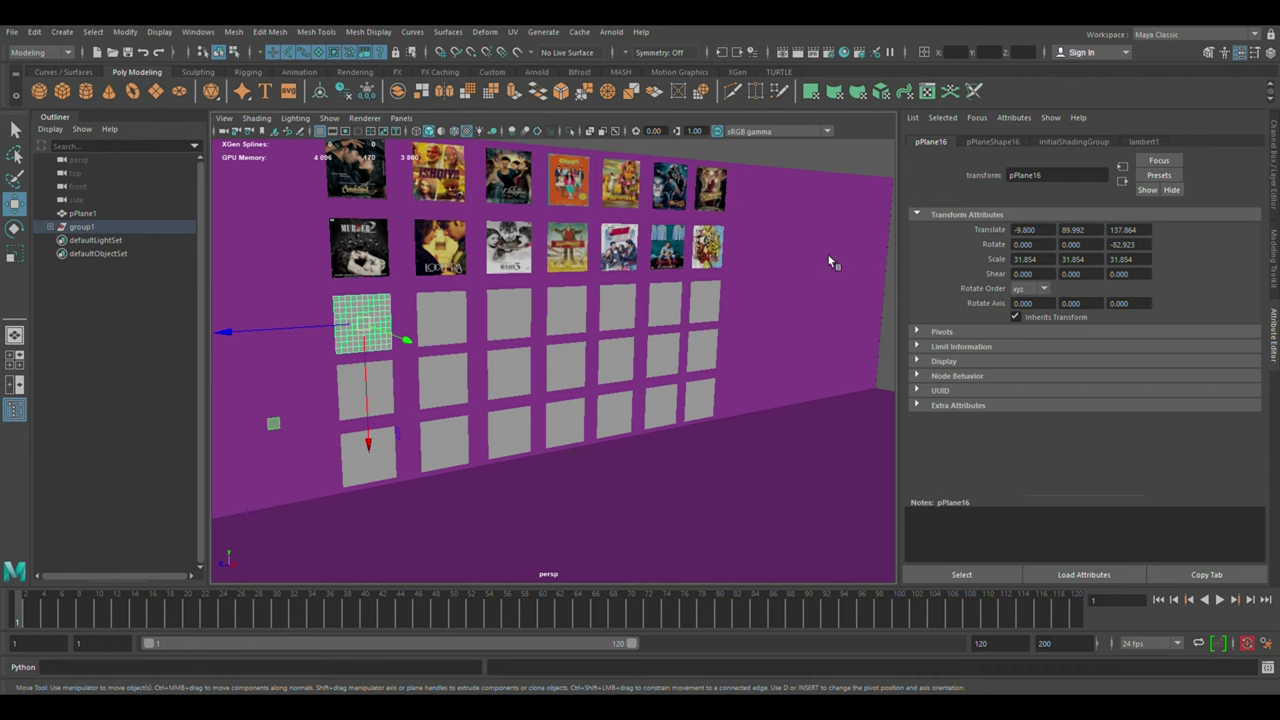
Give the first and second third-row tiles new aiStandardSurface shaders with poster File textures
{"action": "left_click", "coordinate": [920, 395]}
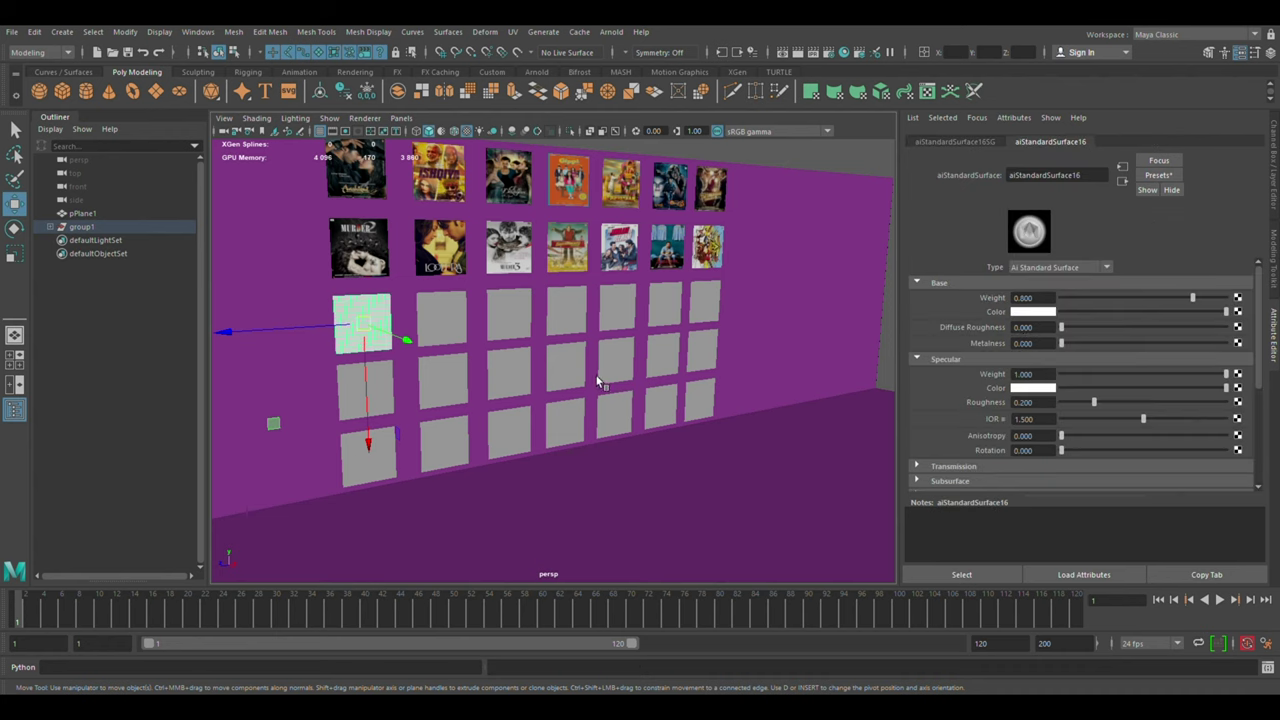
{"action": "left_click", "coordinate": [1238, 311]}
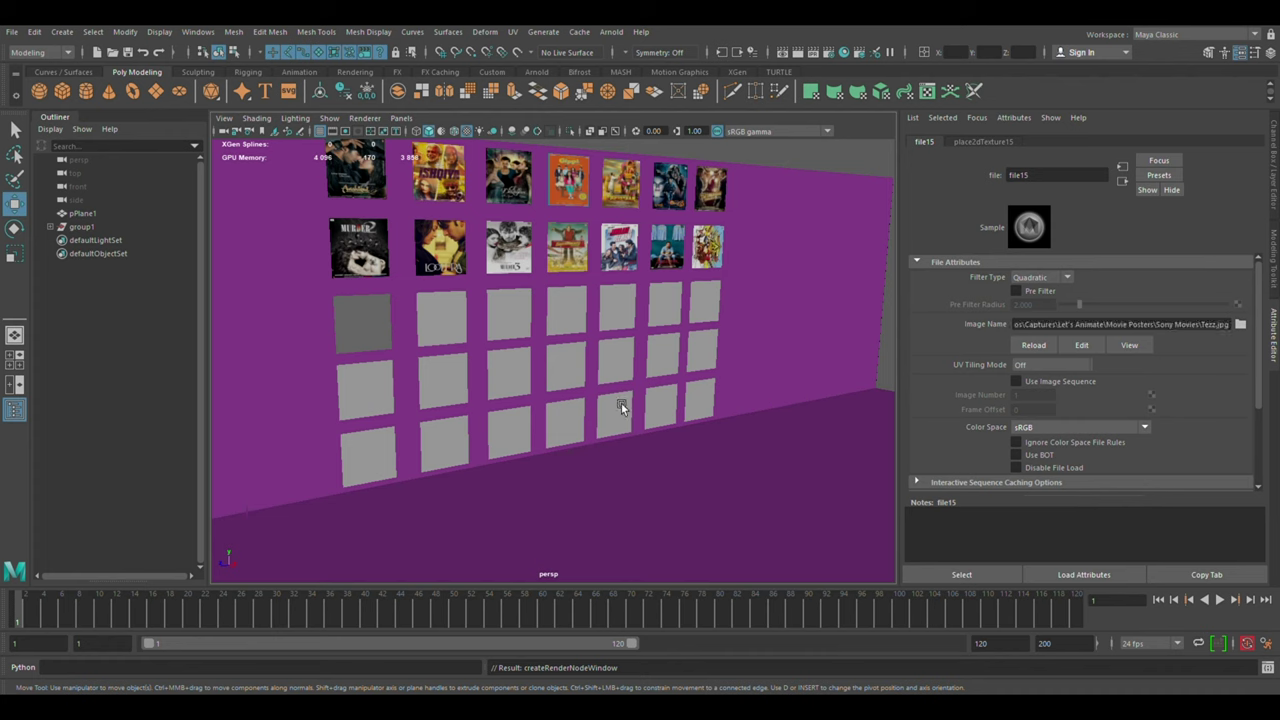
{"action": "left_click", "coordinate": [447, 322]}
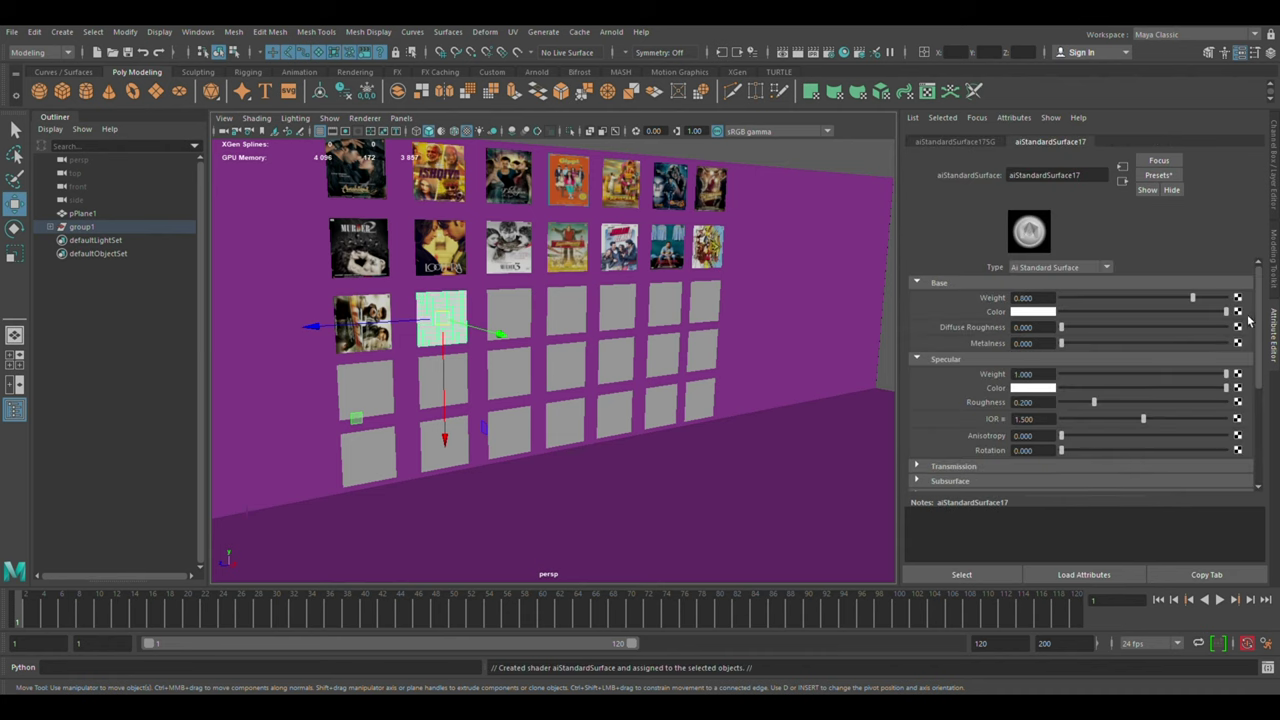
{"action": "left_click", "coordinate": [1238, 312]}
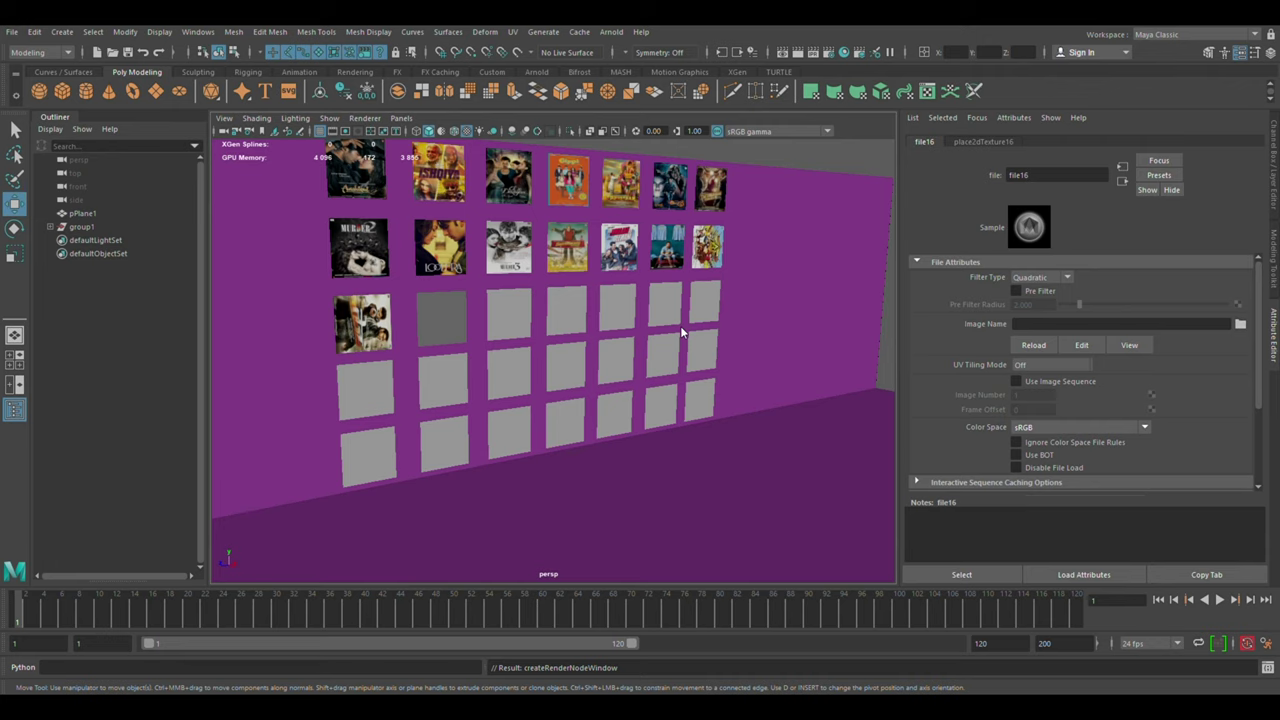
Texture the third third-row tile with a new shader and poster File texture
{"action": "left_click", "coordinate": [533, 323]}
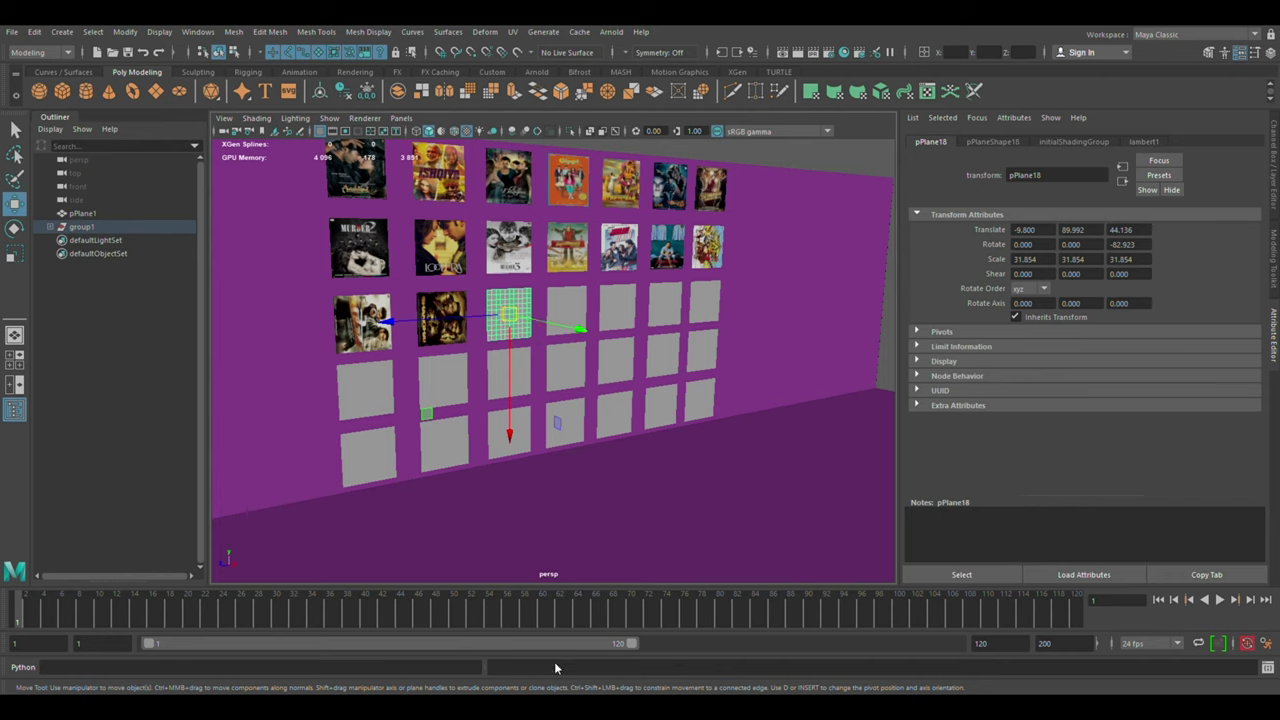
{"action": "left_click", "coordinate": [930, 392]}
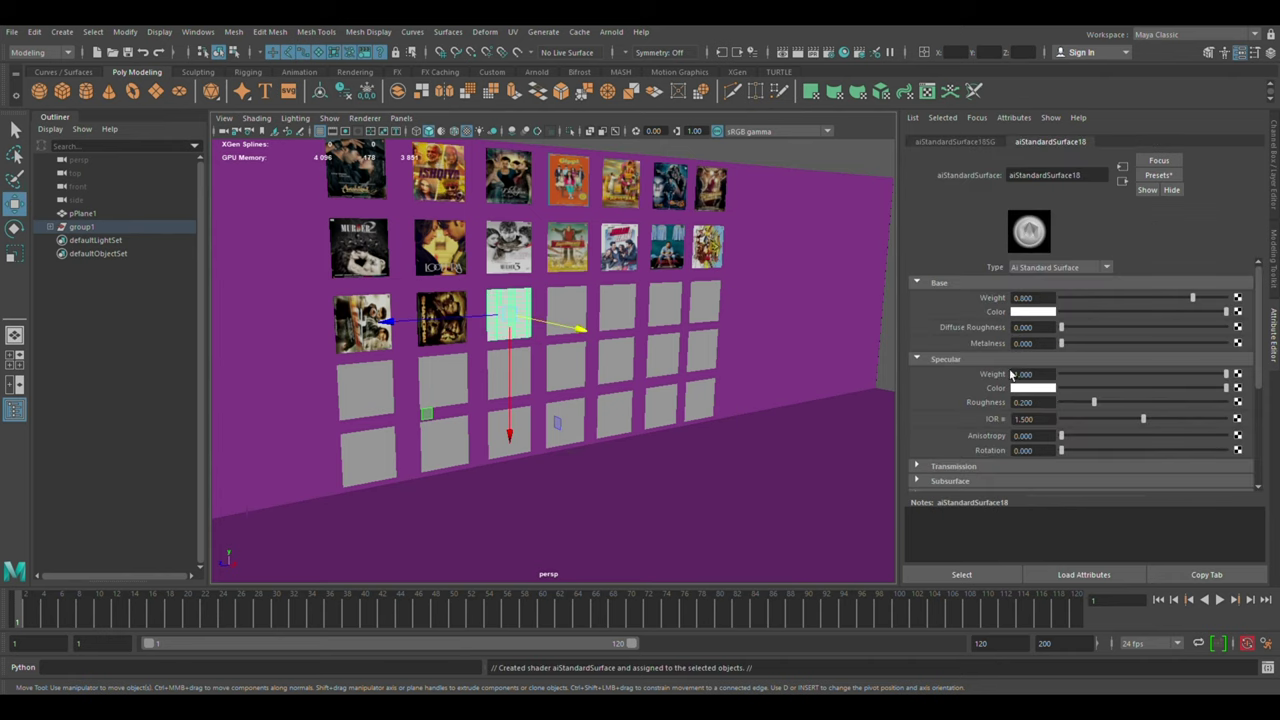
{"action": "left_click", "coordinate": [1240, 312]}
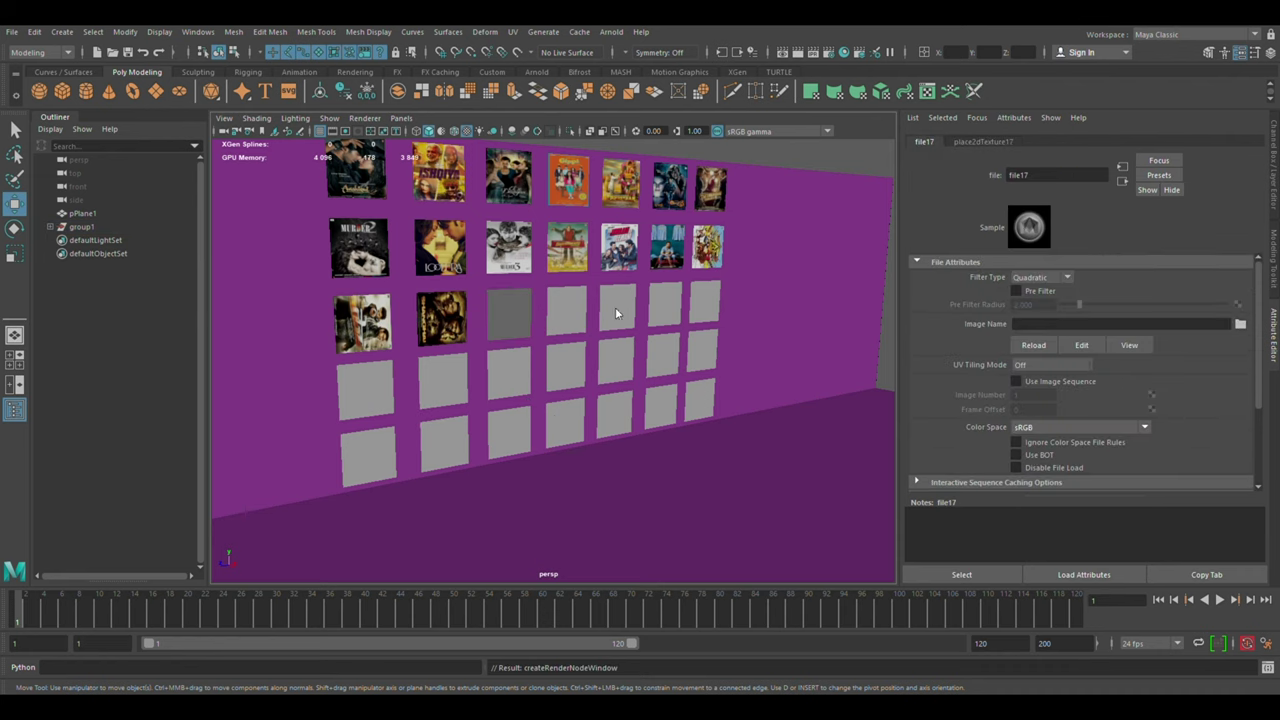
{"action": "left_click", "coordinate": [567, 315]}
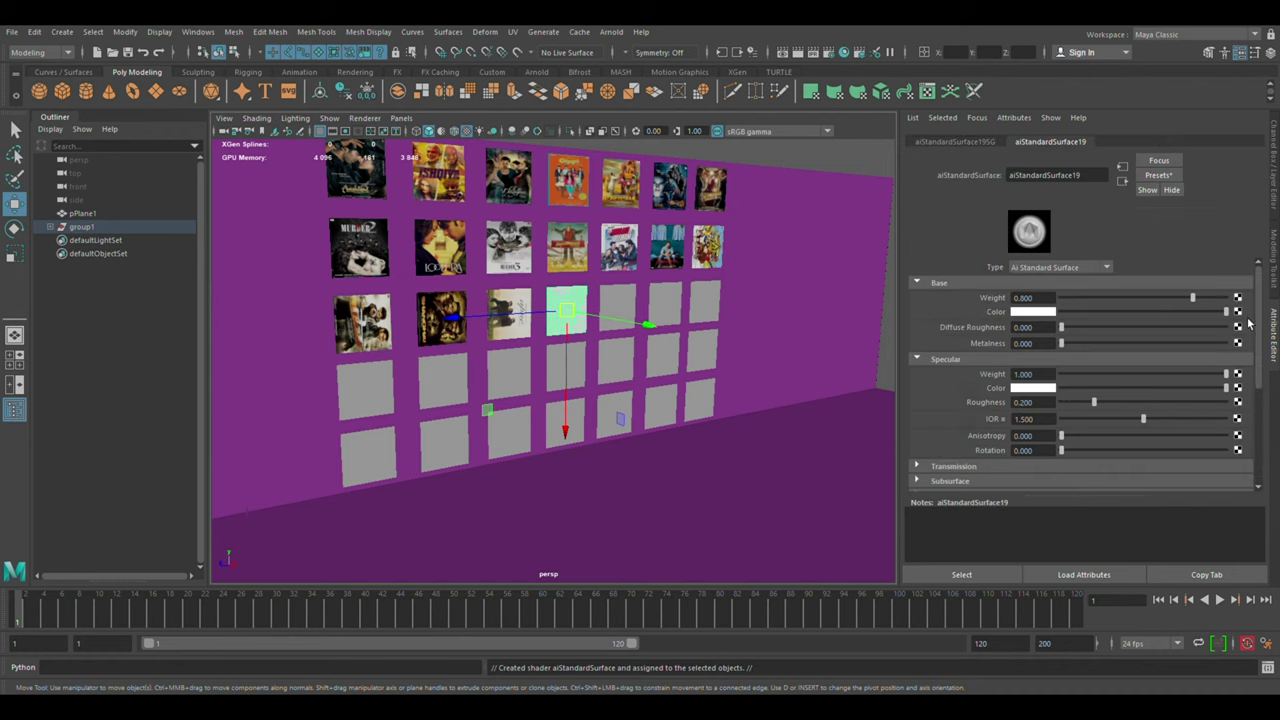
Connect poster File textures to the fourth and fifth third-row tiles
{"action": "left_click", "coordinate": [1238, 311]}
{"action": "left_click", "coordinate": [617, 375]}
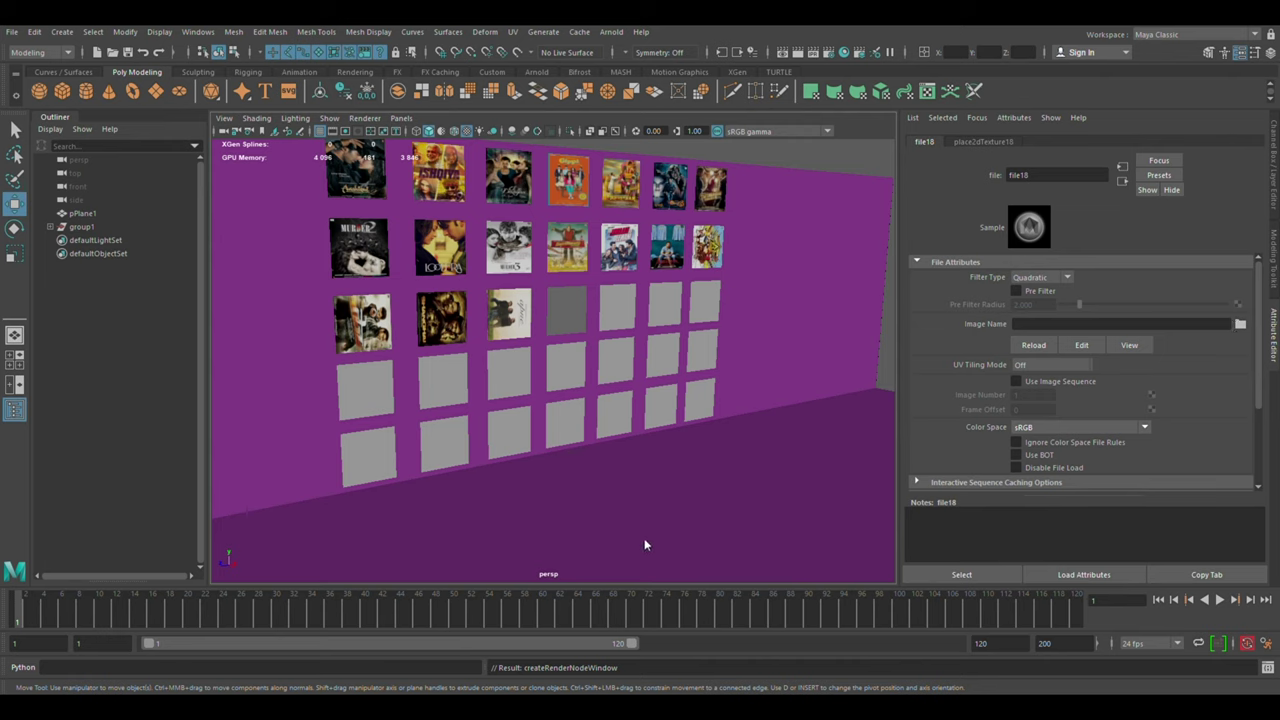
{"action": "left_click", "coordinate": [631, 318]}
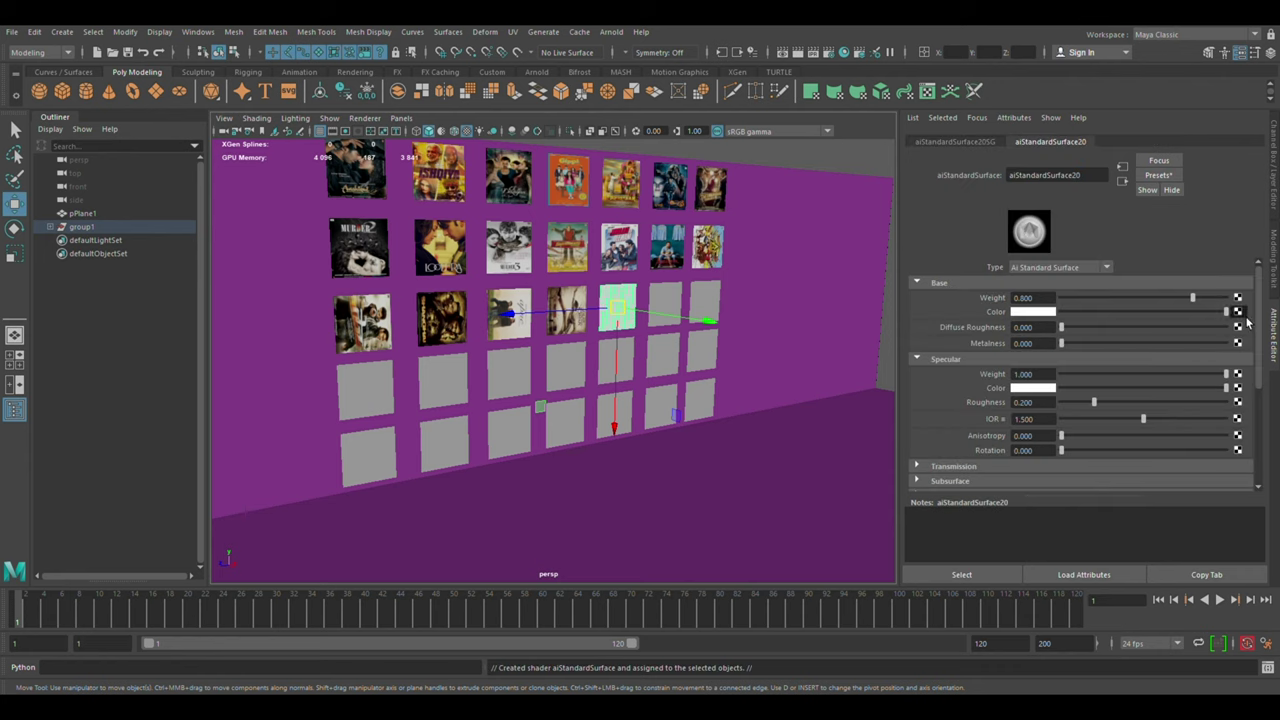
{"action": "left_click", "coordinate": [1237, 311]}
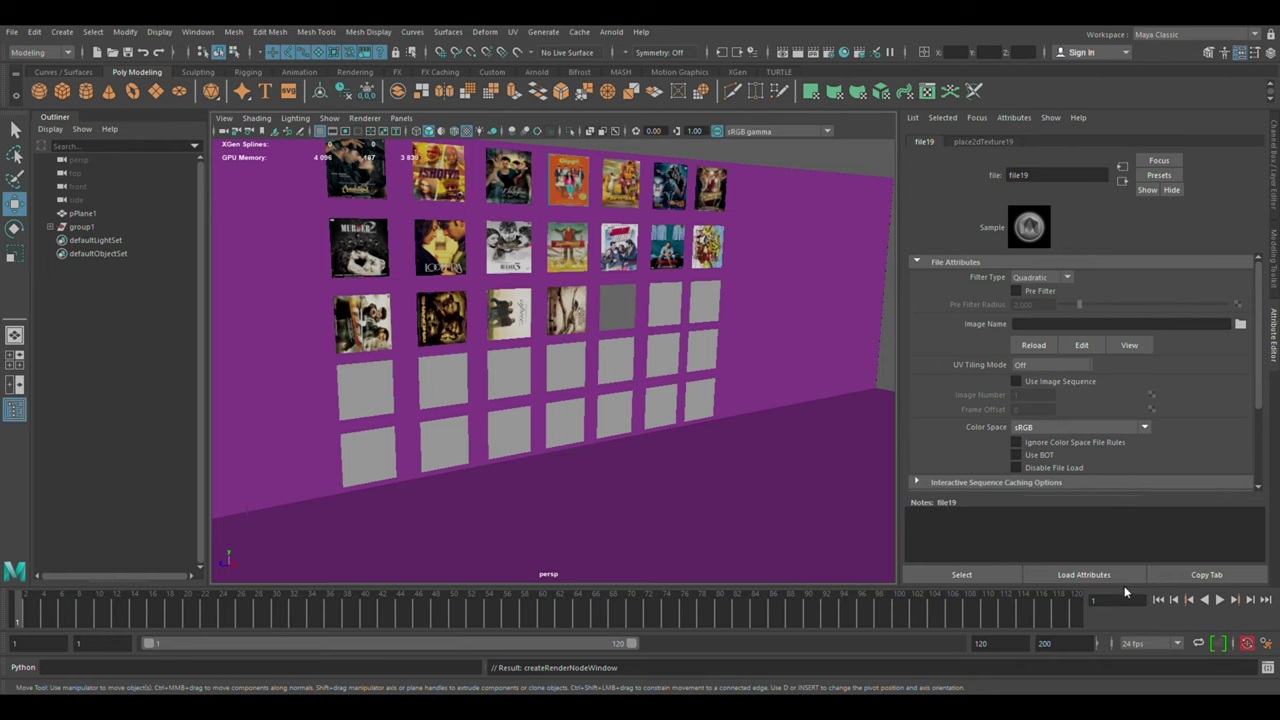
{"action": "left_click", "coordinate": [667, 315]}
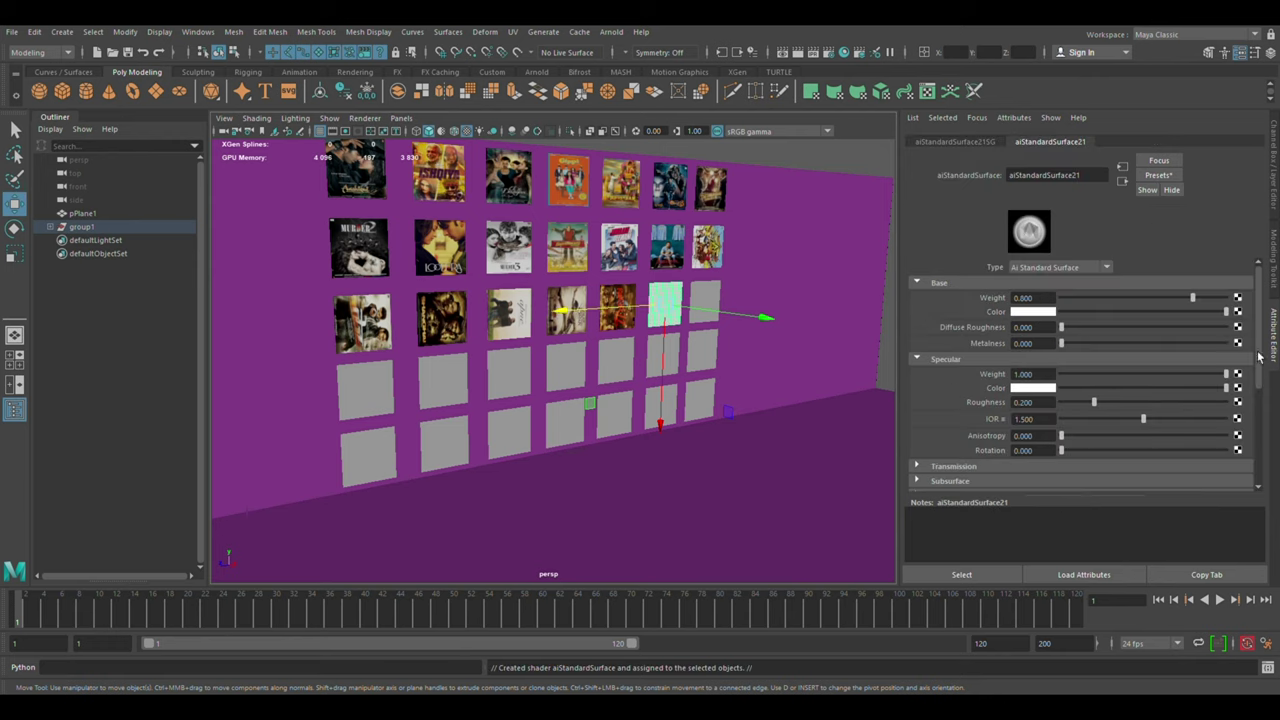
Texture the last third-row tiles (Jannat 2.jpg) and the first fourth-row tile (Mr. X.jpg)
{"action": "left_click", "coordinate": [1237, 311]}
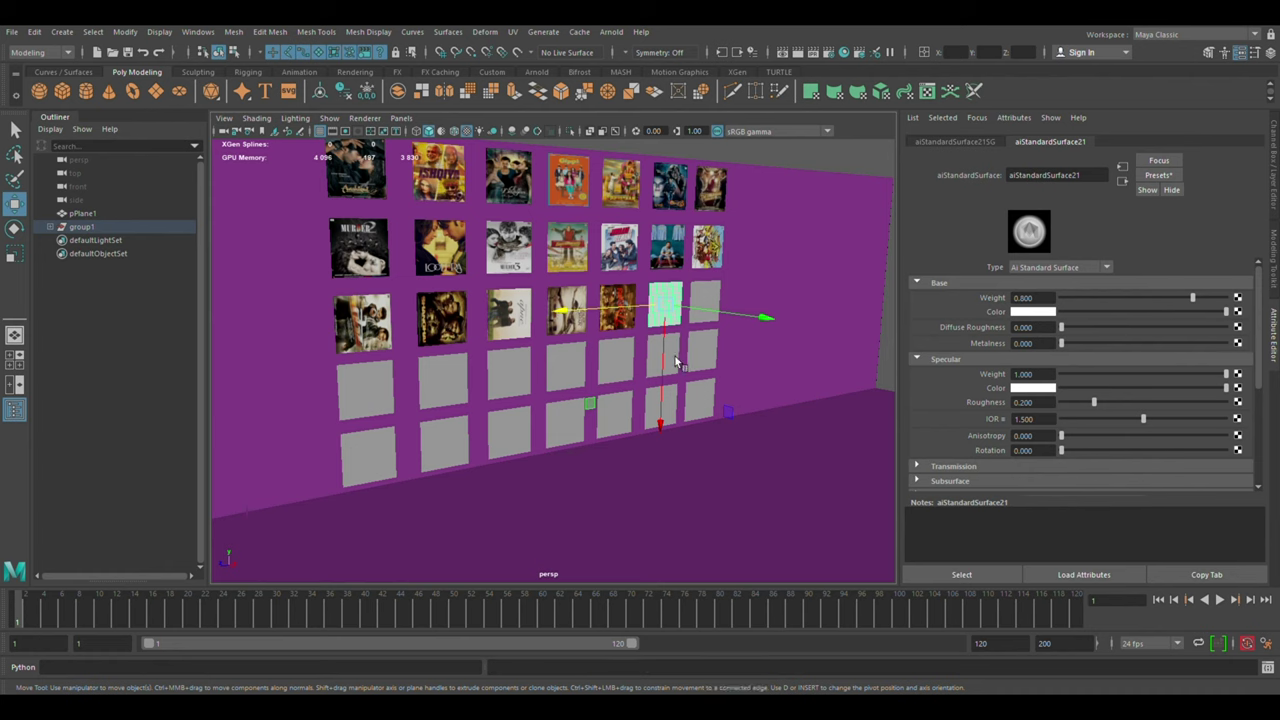
{"action": "left_click", "coordinate": [568, 371]}
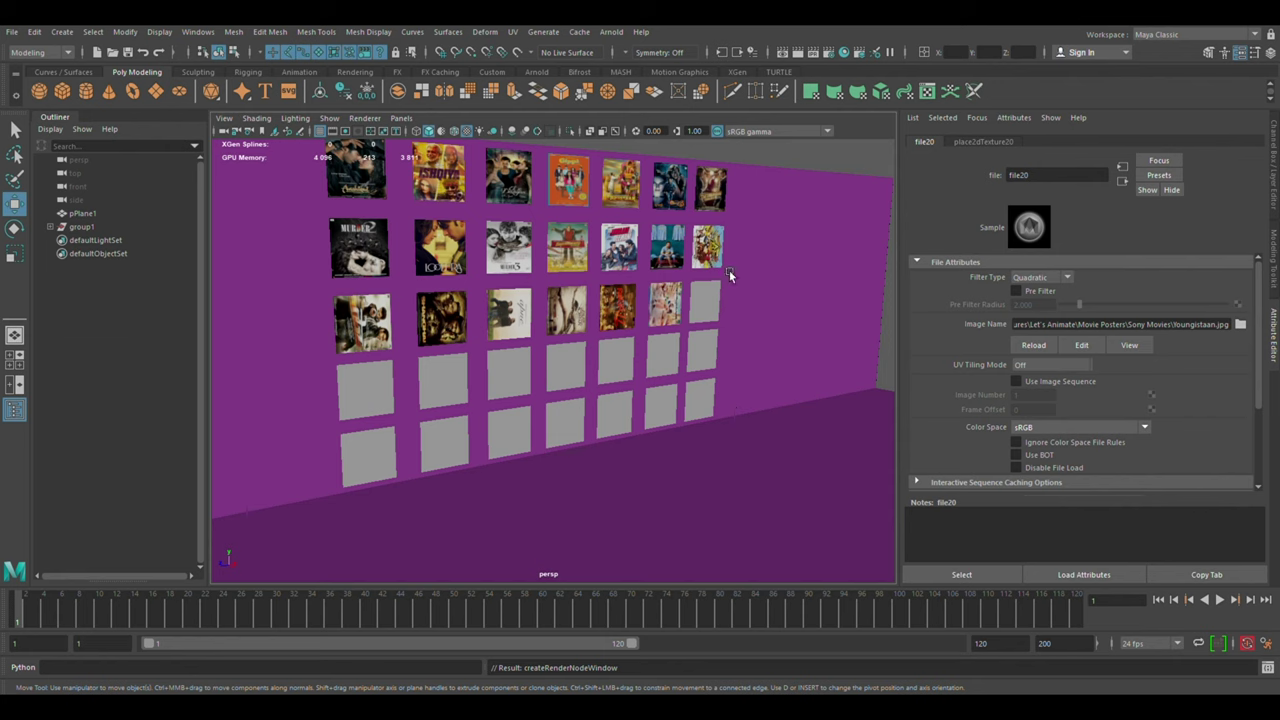
{"action": "left_click", "coordinate": [718, 305]}
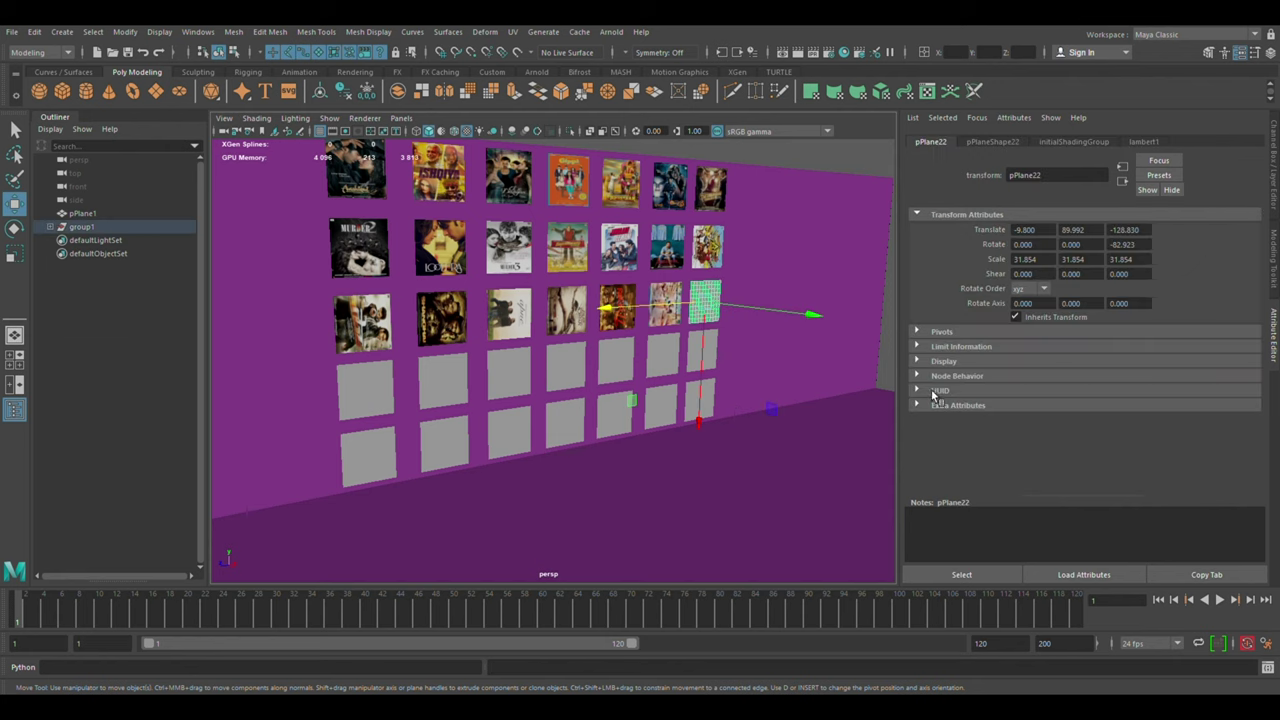
{"action": "left_click", "coordinate": [1238, 312]}
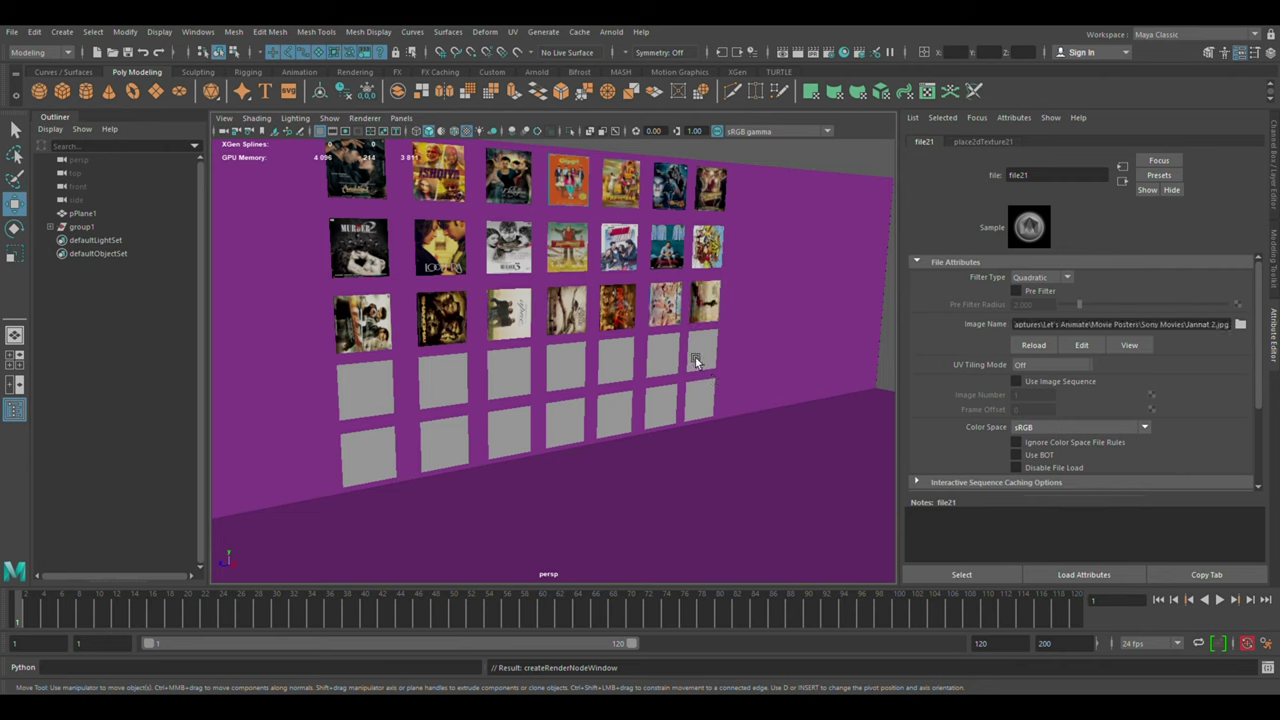
{"action": "left_click", "coordinate": [366, 396]}
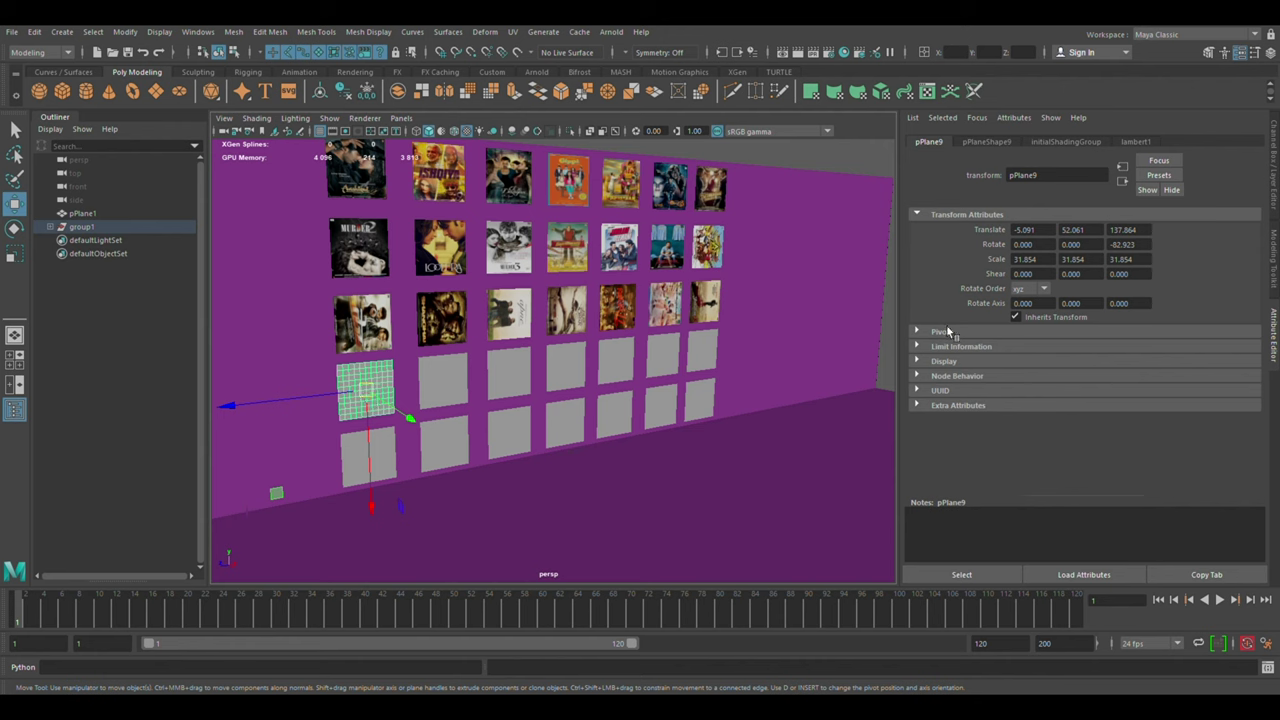
{"action": "left_click", "coordinate": [1238, 311]}
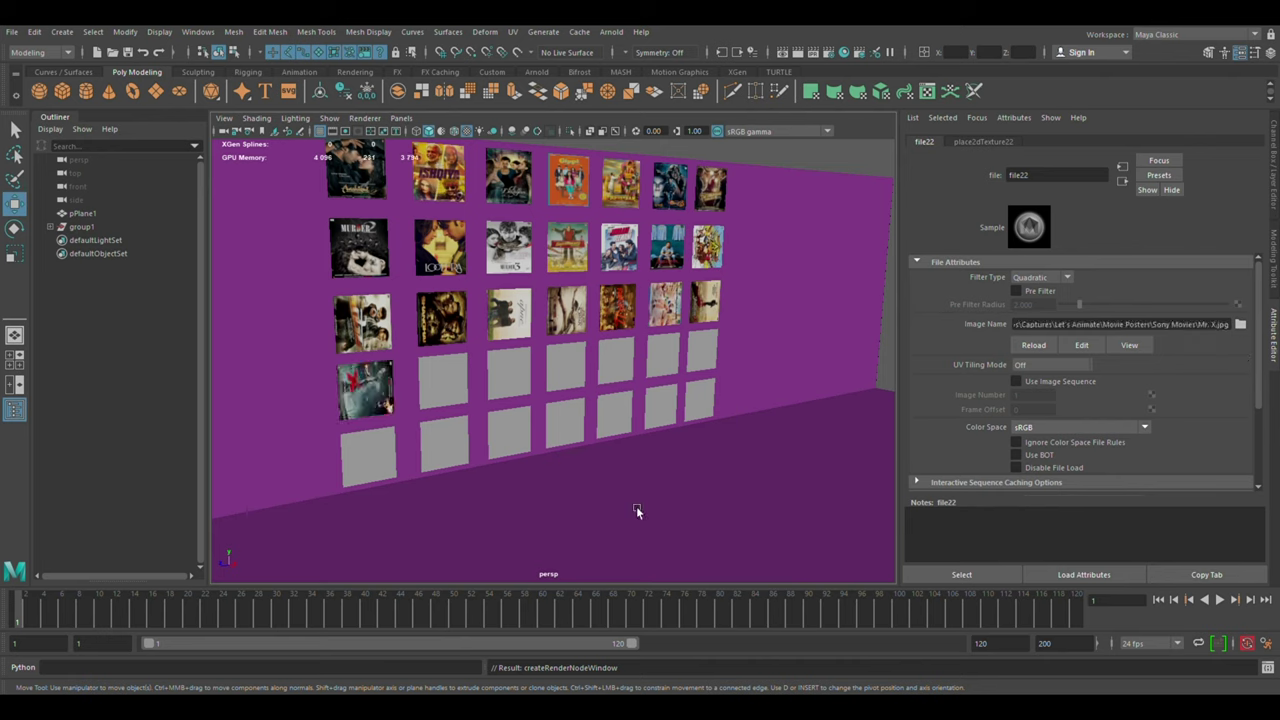
Select all the third-row posters plus the lower-left poster pPlane9
{"action": "left_click", "coordinate": [444, 389]}
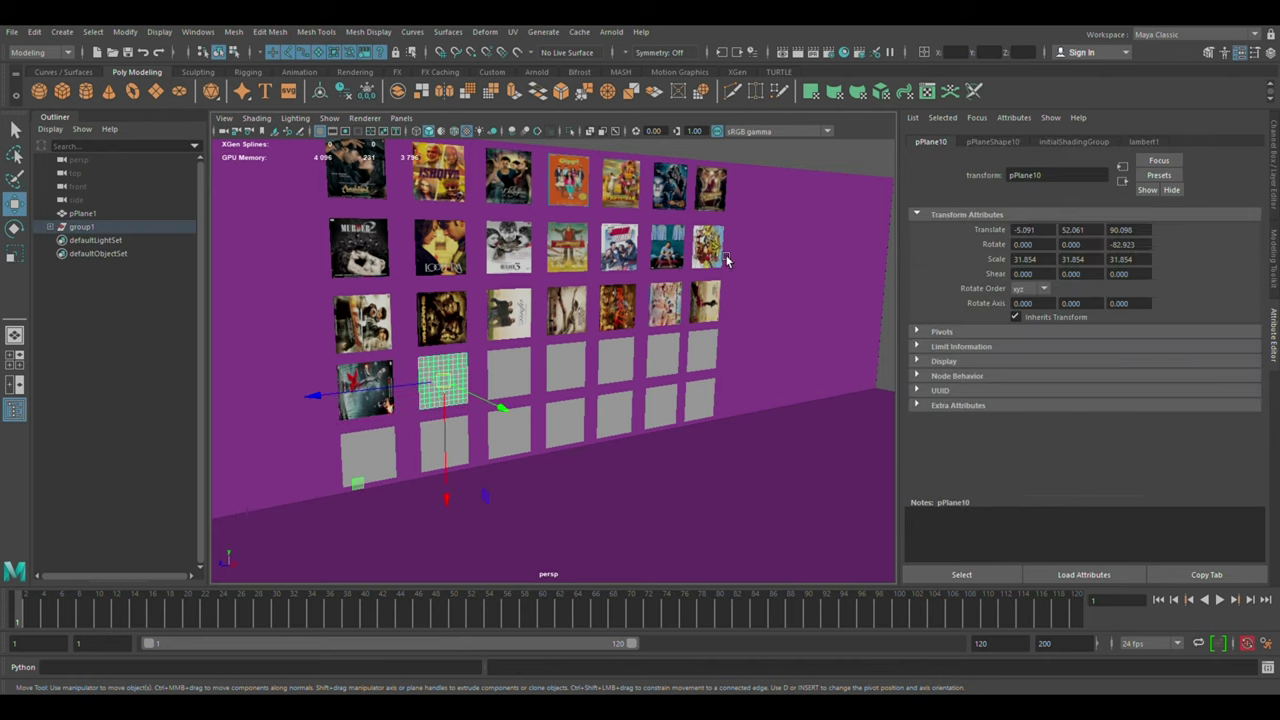
{"action": "left_click", "coordinate": [712, 255]}
{"action": "left_click", "coordinate": [365, 343], "text": "shift"}
{"action": "left_click", "coordinate": [456, 330], "text": "shift"}
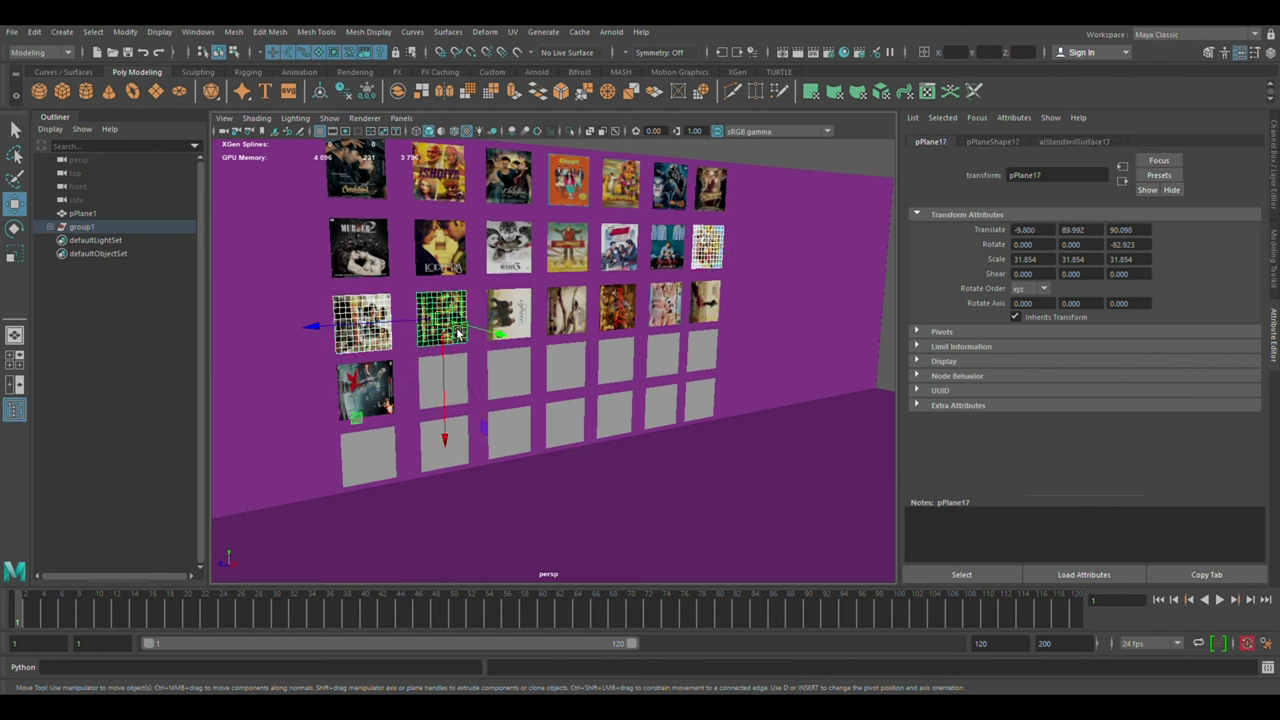
{"action": "left_click", "coordinate": [522, 322], "text": "shift"}
{"action": "left_click", "coordinate": [576, 316], "text": "shift"}
{"action": "left_click", "coordinate": [624, 310], "text": "shift"}
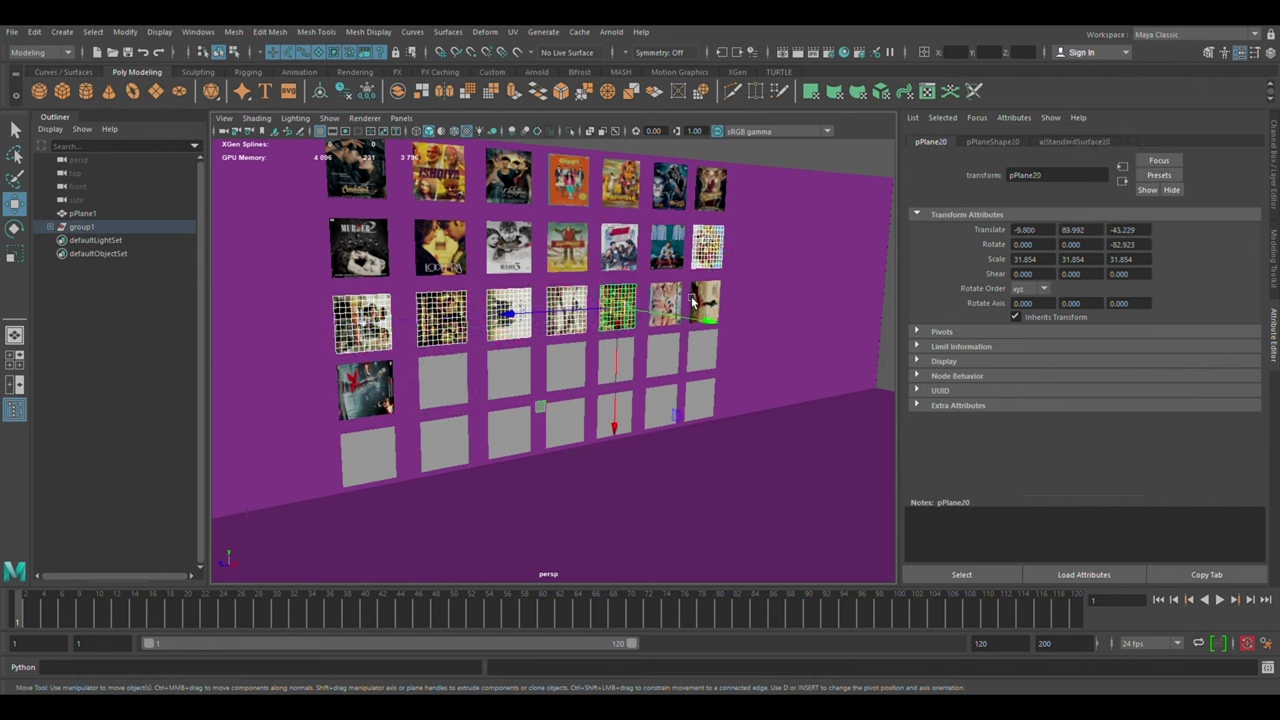
{"action": "left_click", "coordinate": [668, 308], "text": "shift"}
{"action": "left_click", "coordinate": [710, 304], "text": "shift"}
{"action": "left_click", "coordinate": [393, 400], "text": "shift"}
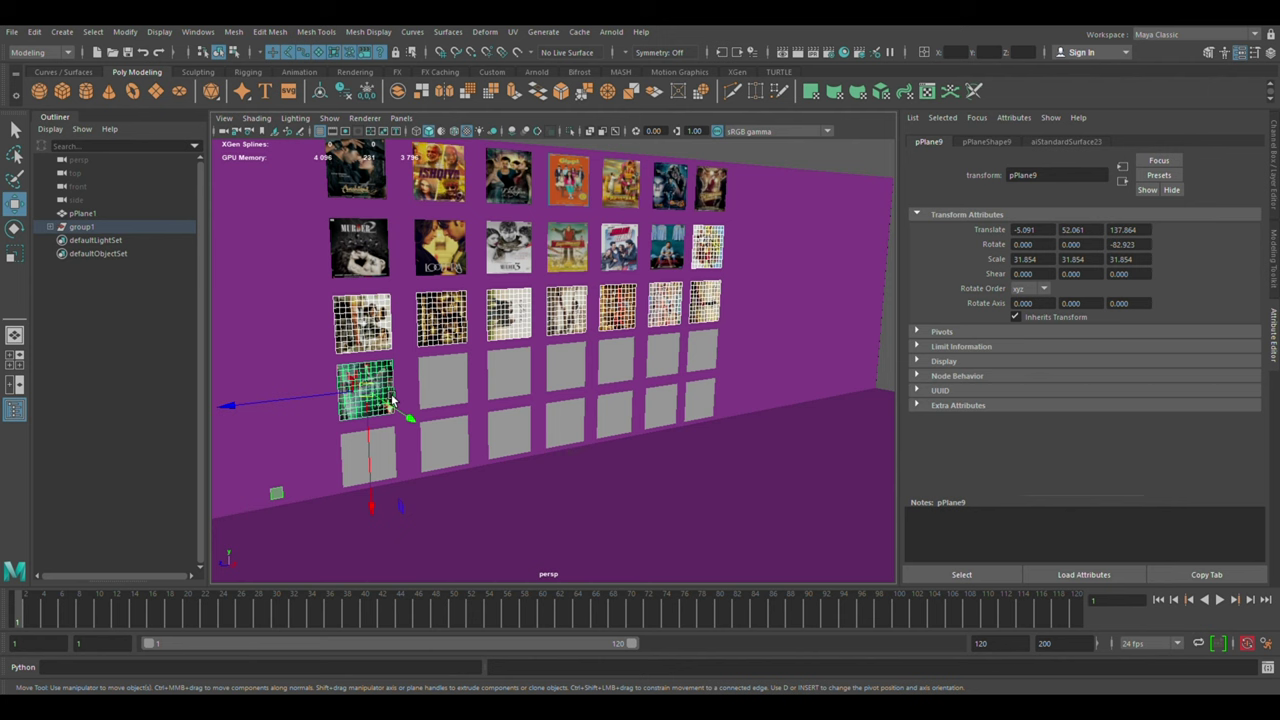
Rotate the selected posters about 90 degrees so their images stand upright
{"action": "key", "text": "e"}
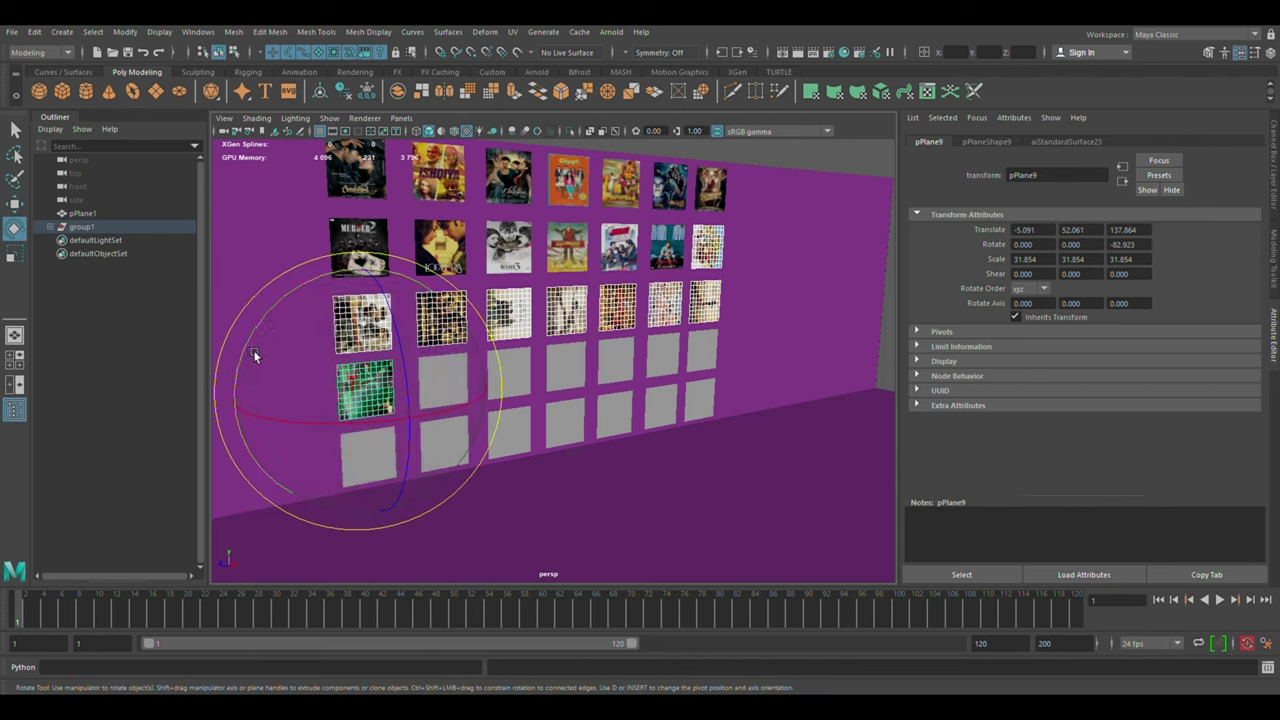
{"action": "left_click_drag", "start_coordinate": [254, 356], "coordinate": [368, 508]}
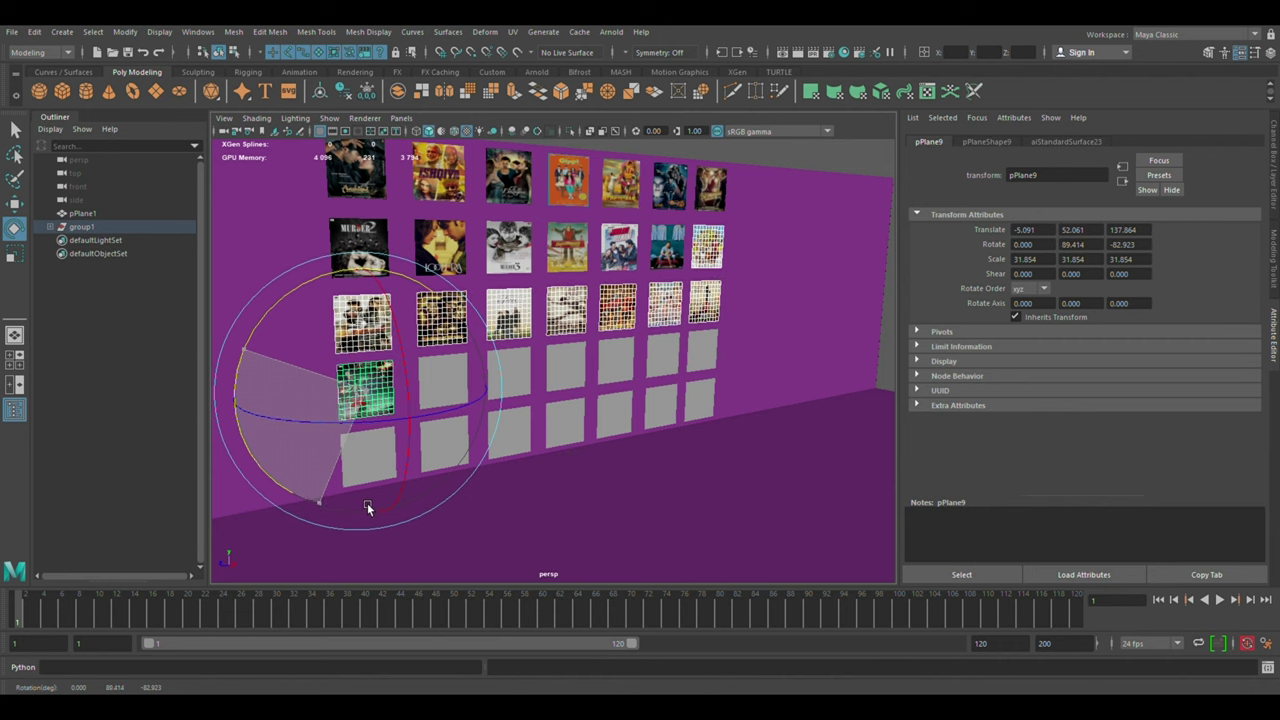
{"action": "left_click", "coordinate": [443, 385]}
Texture the next two blank fourth-row tiles with shaders and poster File nodes
{"action": "key", "text": "w"}
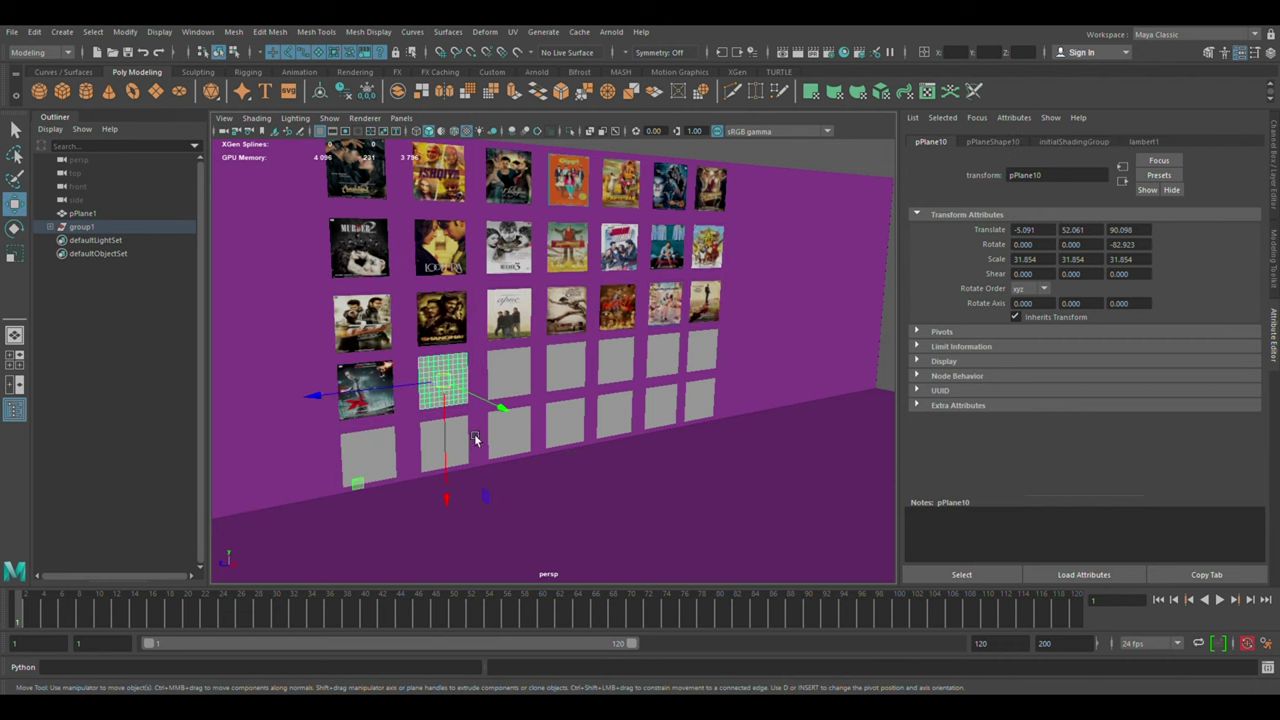
{"action": "mouse_move", "coordinate": [475, 440]}
{"action": "left_mouse_down", "text": "alt"}
{"action": "mouse_move", "coordinate": [737, 514]}
{"action": "mouse_move", "coordinate": [652, 515]}
{"action": "mouse_move", "coordinate": [677, 511]}
{"action": "mouse_move", "coordinate": [671, 497]}
{"action": "left_mouse_up", "text": "alt"}
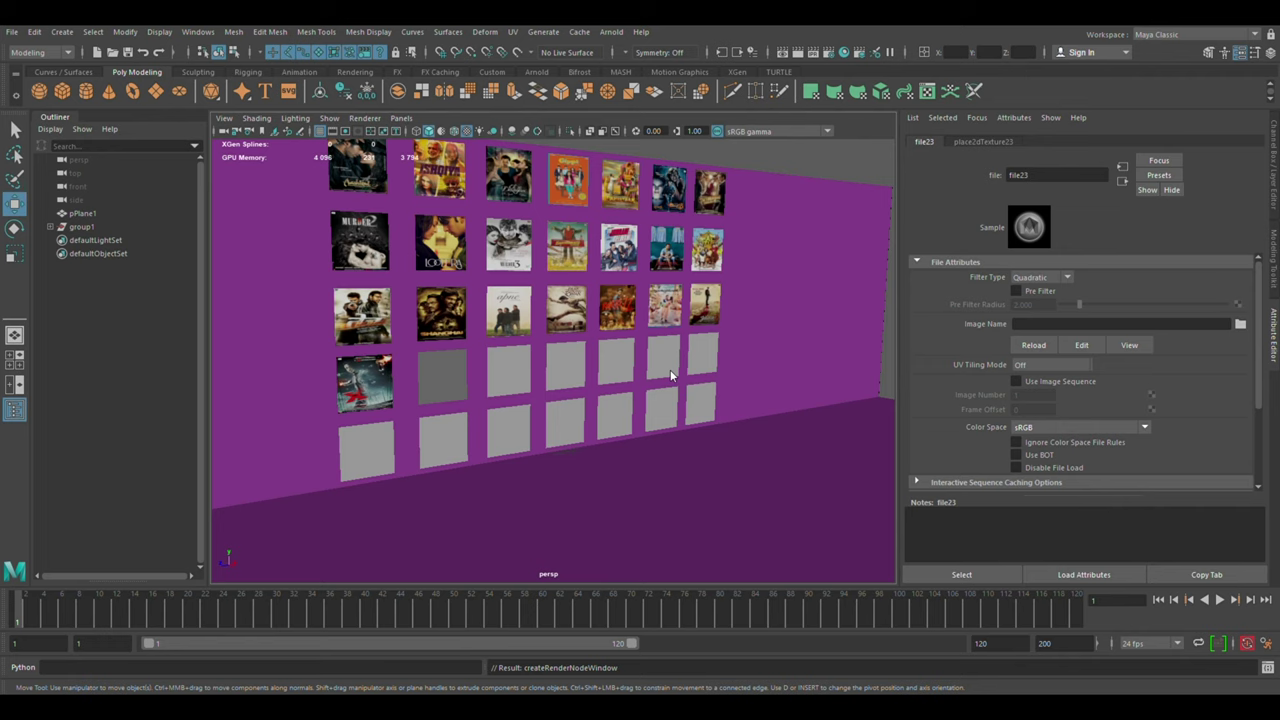
{"action": "left_click", "coordinate": [517, 362]}
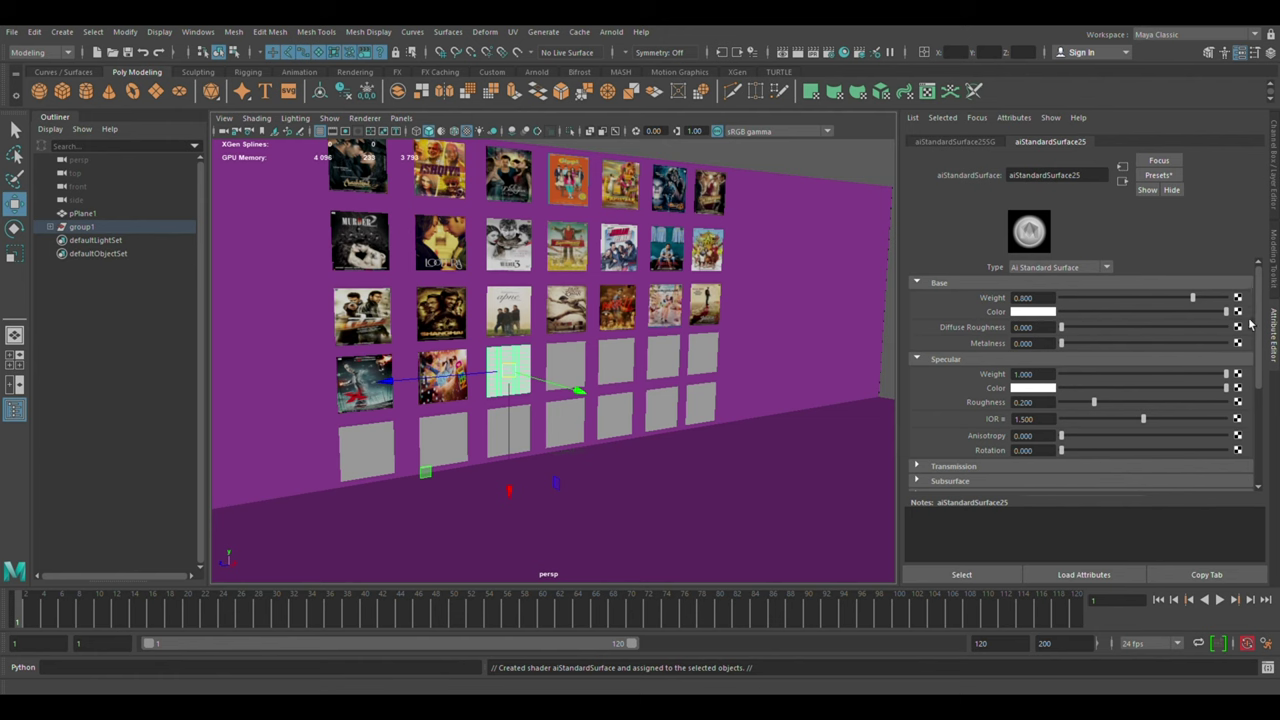
{"action": "left_click", "coordinate": [1238, 311]}
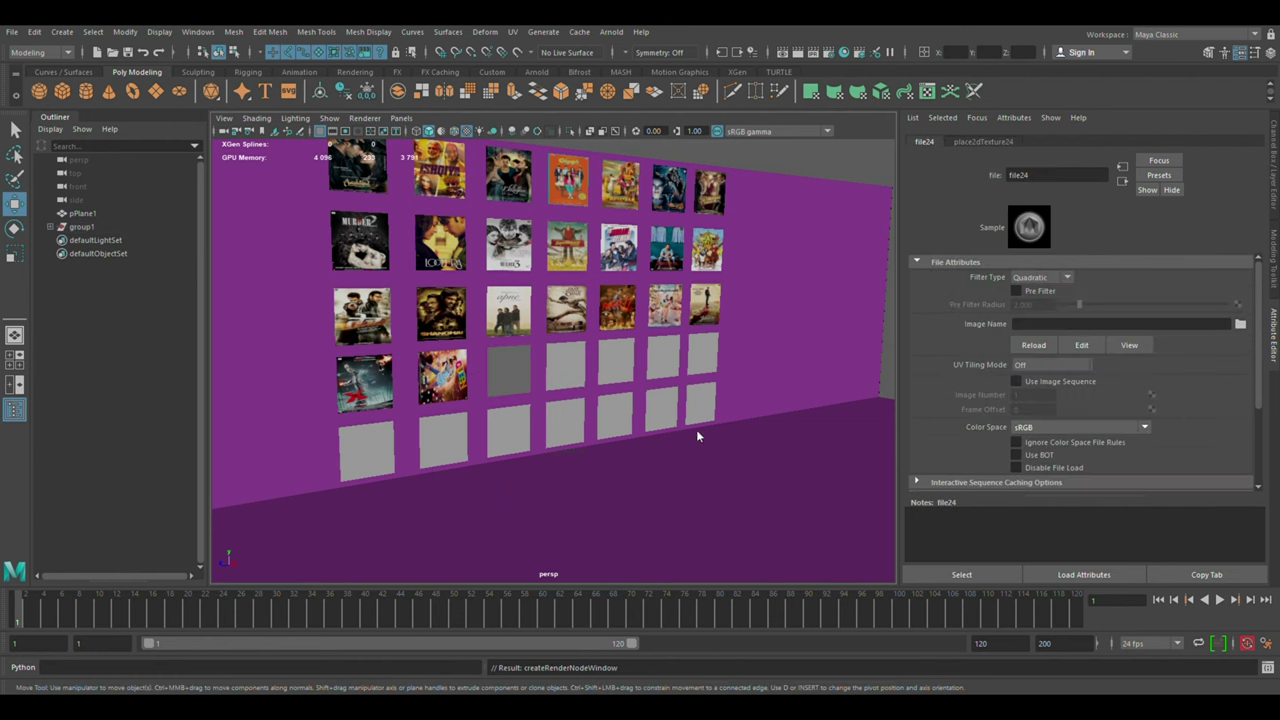
{"action": "left_click", "coordinate": [568, 385]}
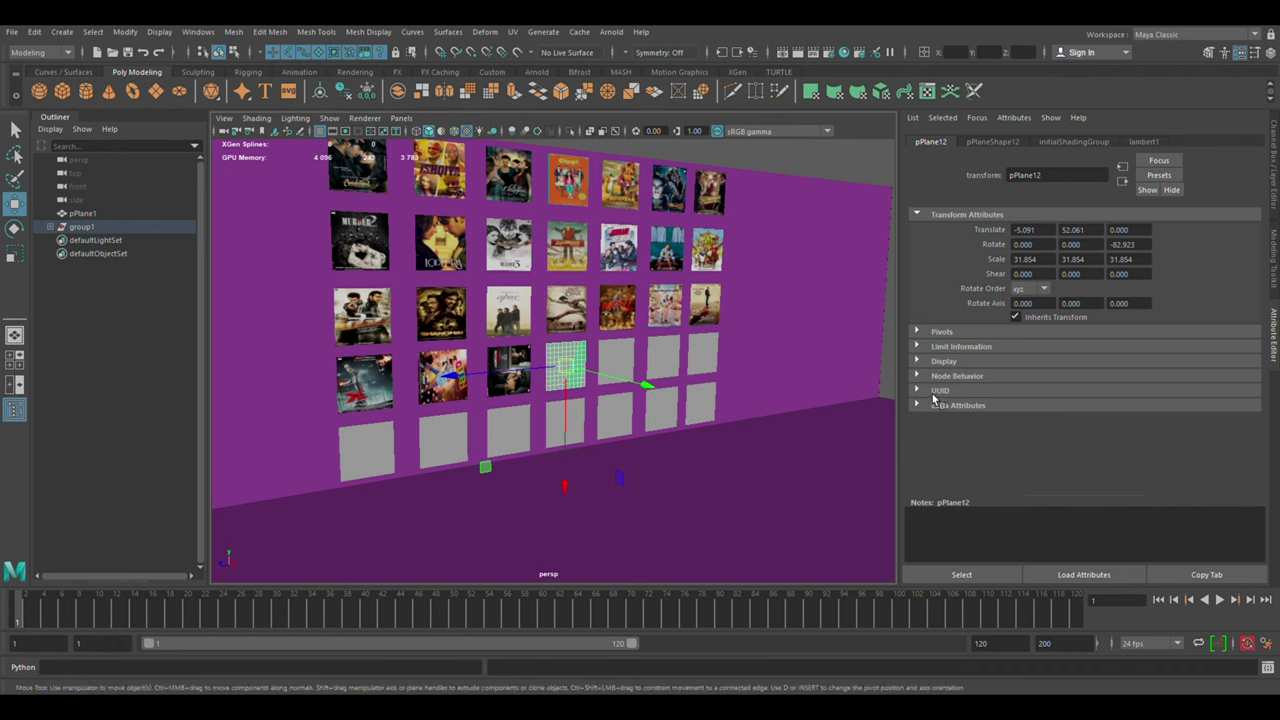
{"action": "left_click", "coordinate": [1238, 311]}
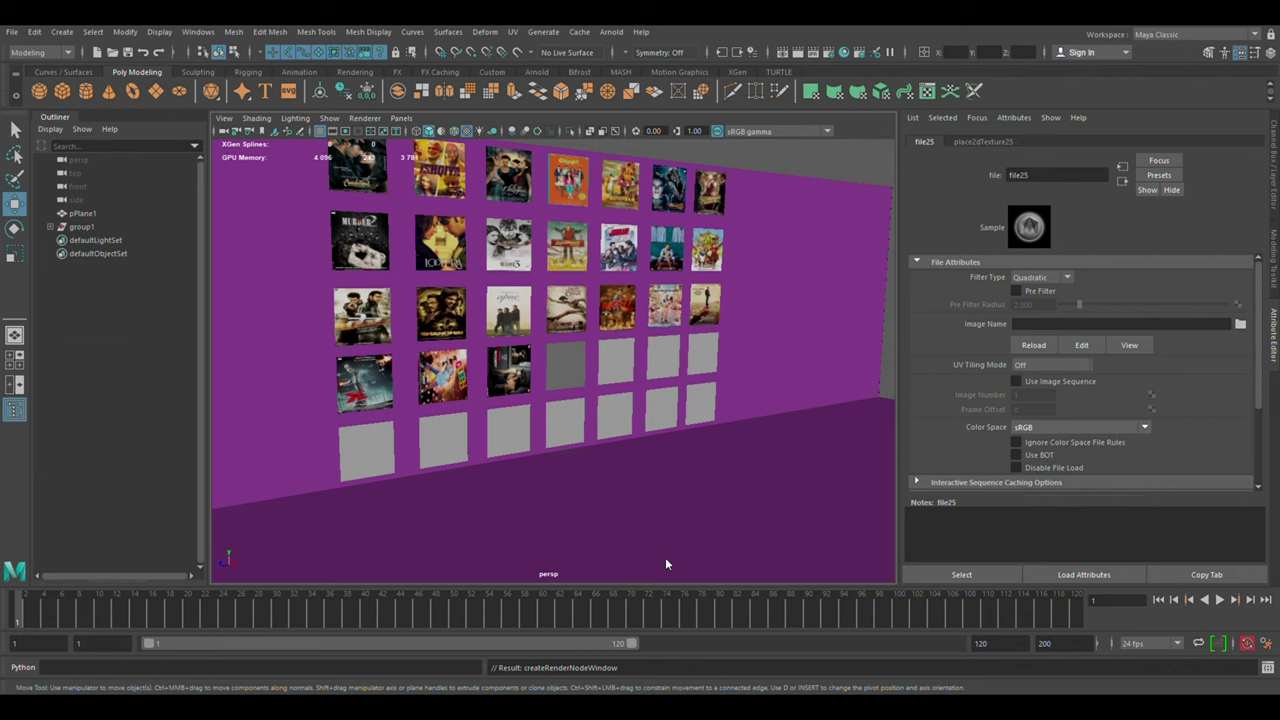
Texture the final three fourth-row tiles, the last with Junooniyat.jpg via file28
{"action": "left_click", "coordinate": [628, 374]}
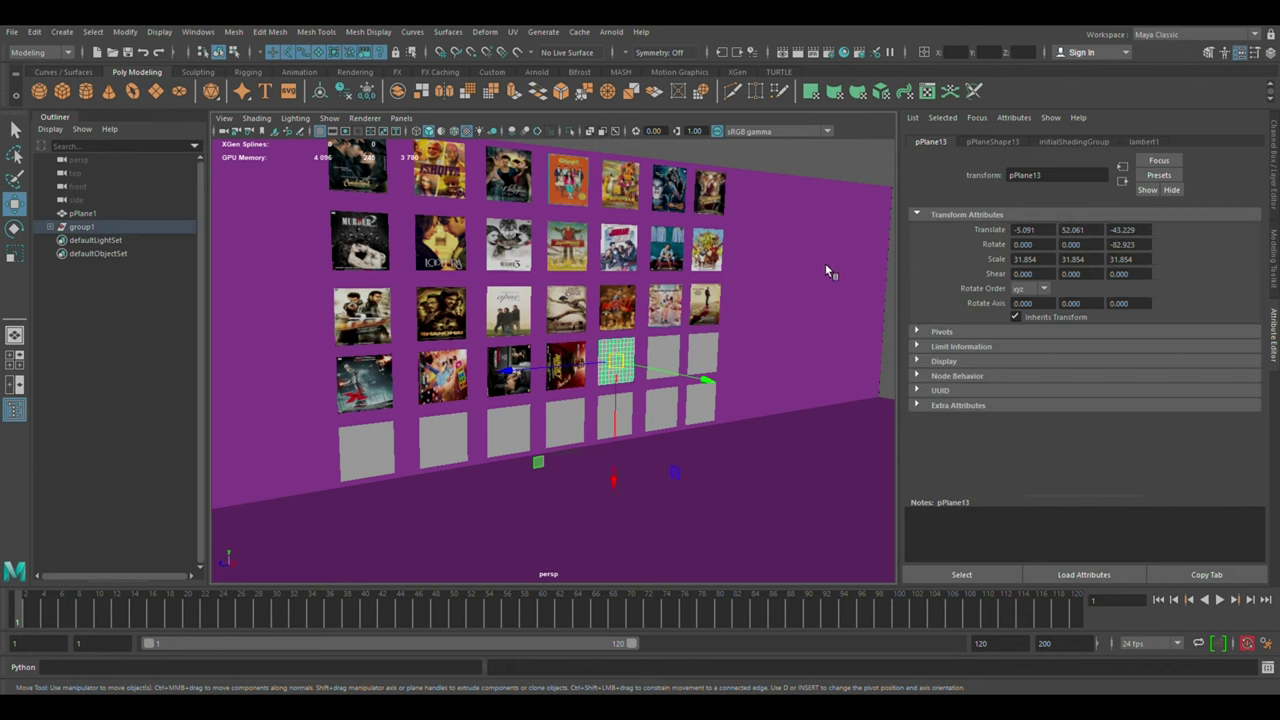
{"action": "key", "text": "g"}
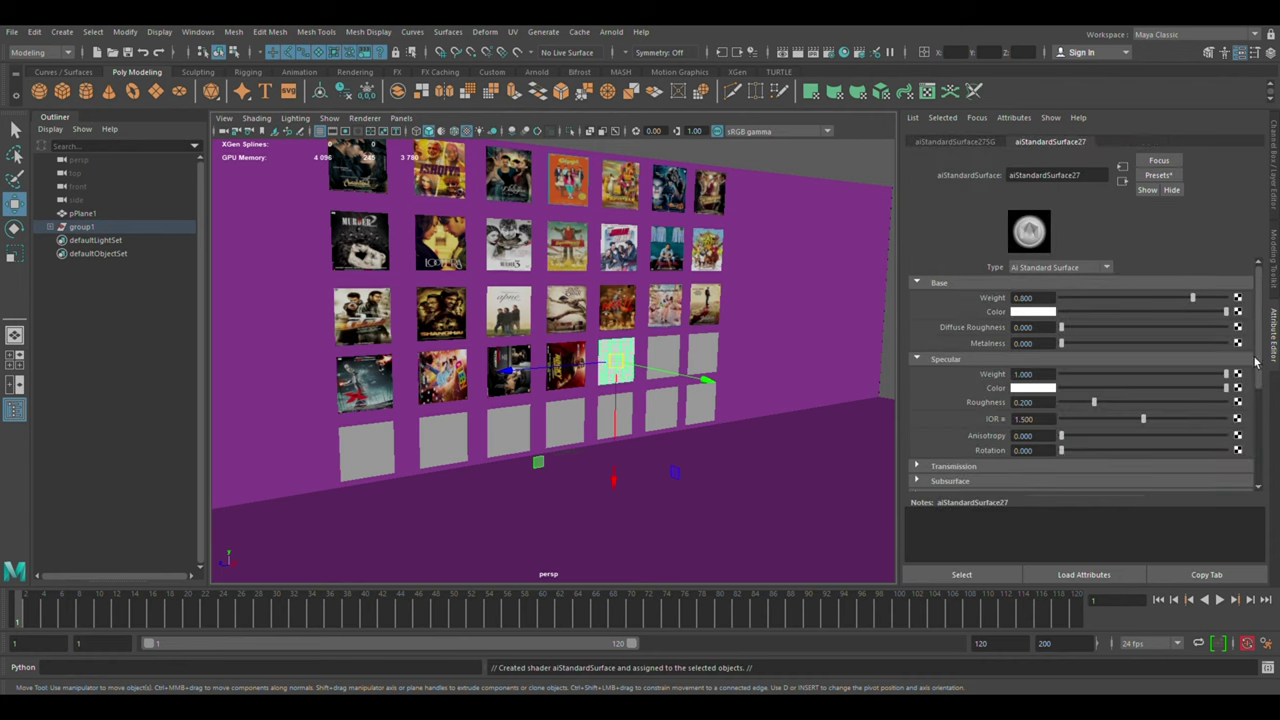
{"action": "left_click", "coordinate": [1238, 311]}
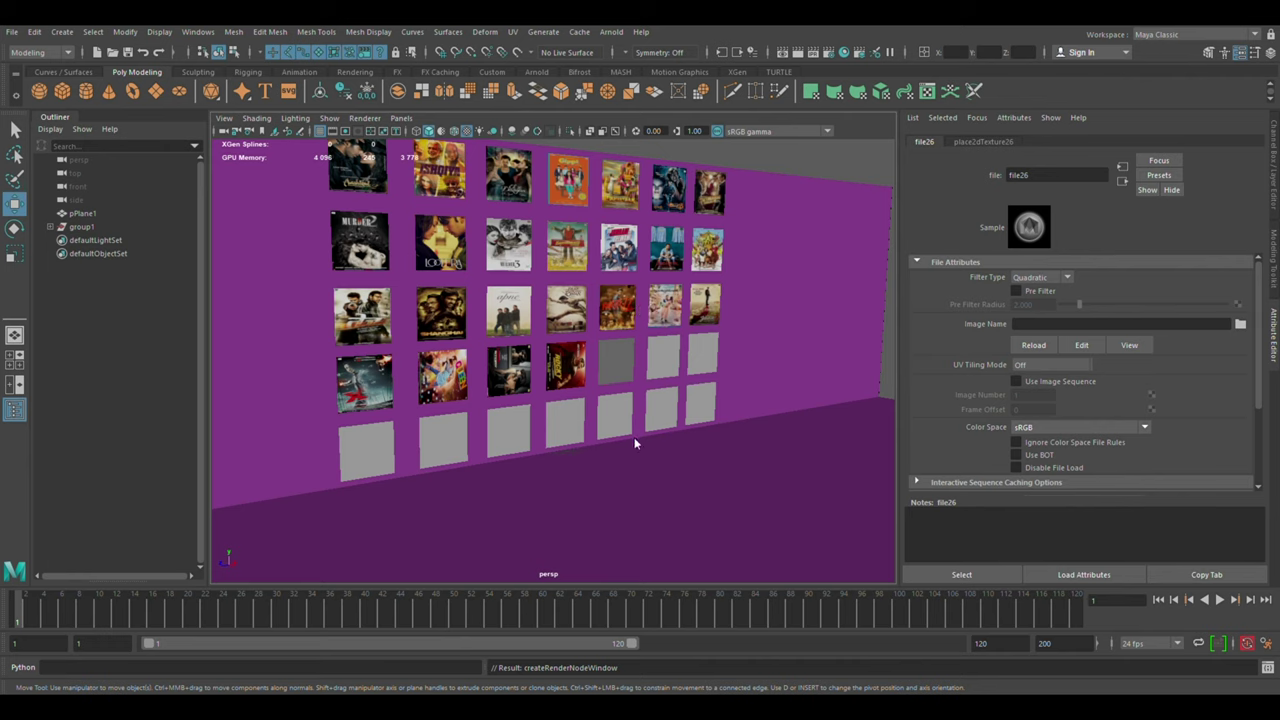
{"action": "left_click", "coordinate": [664, 357]}
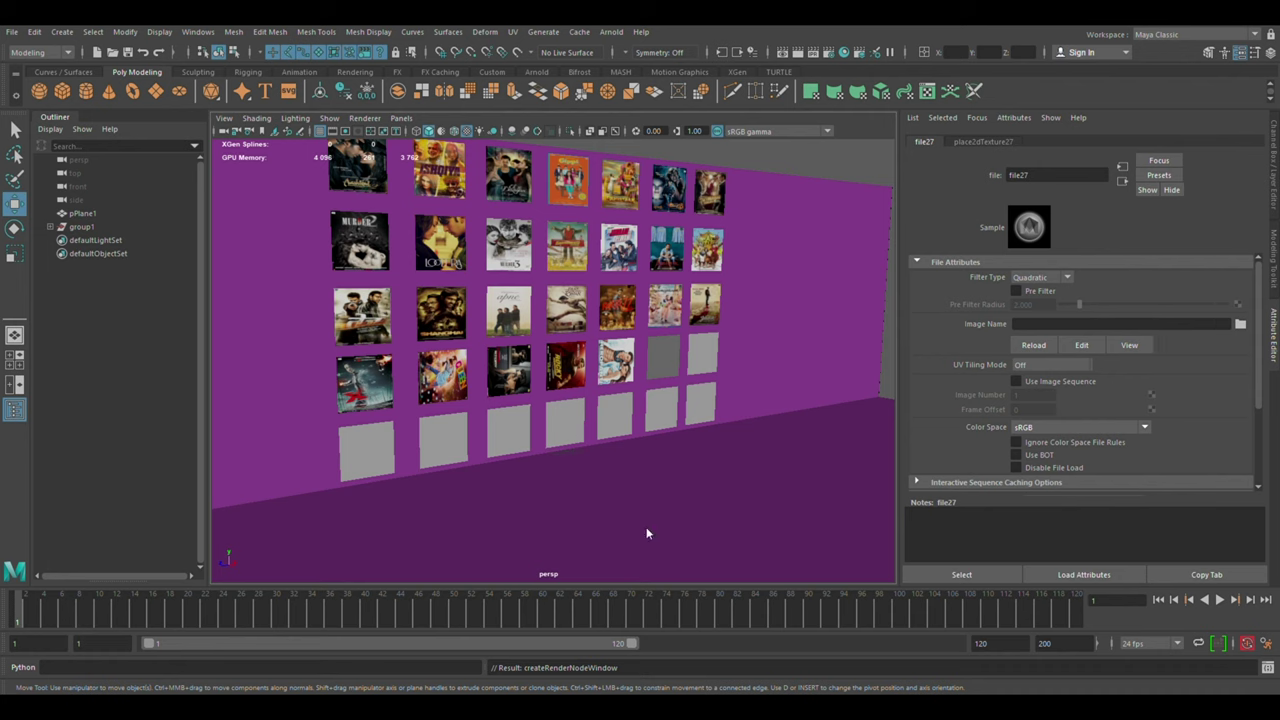
{"action": "left_click", "coordinate": [703, 357]}
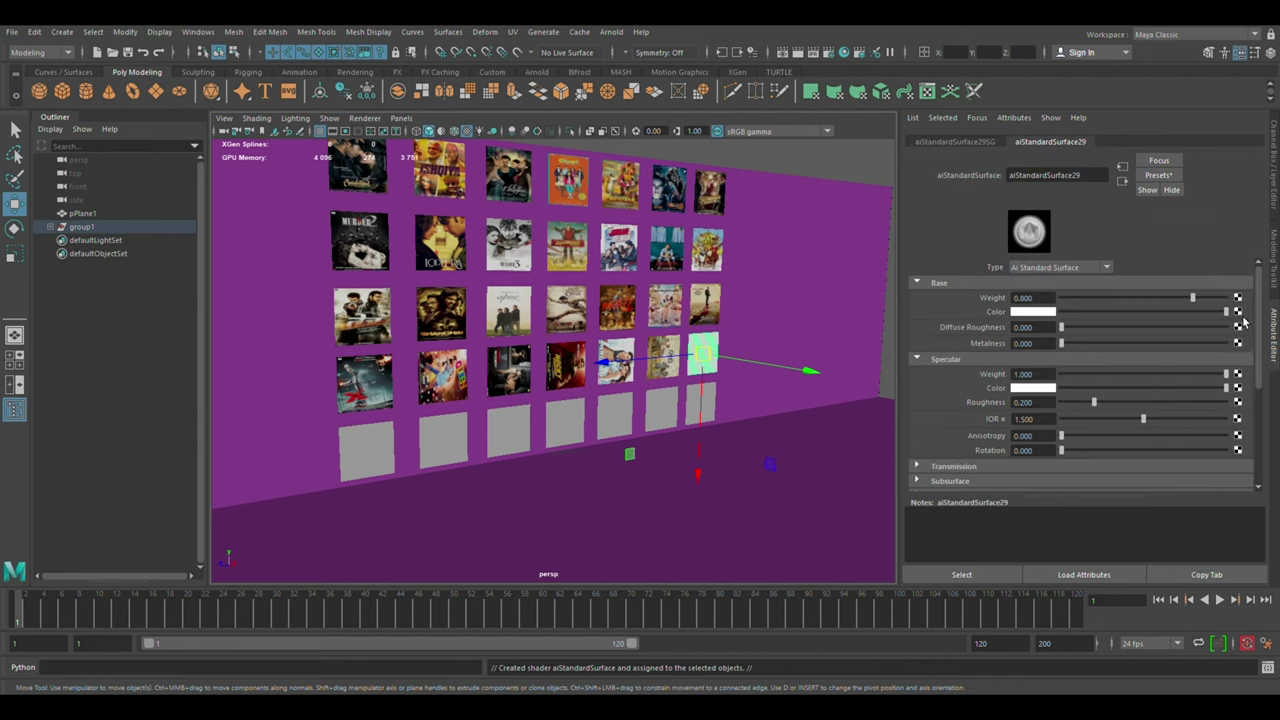
{"action": "left_click", "coordinate": [1238, 312]}
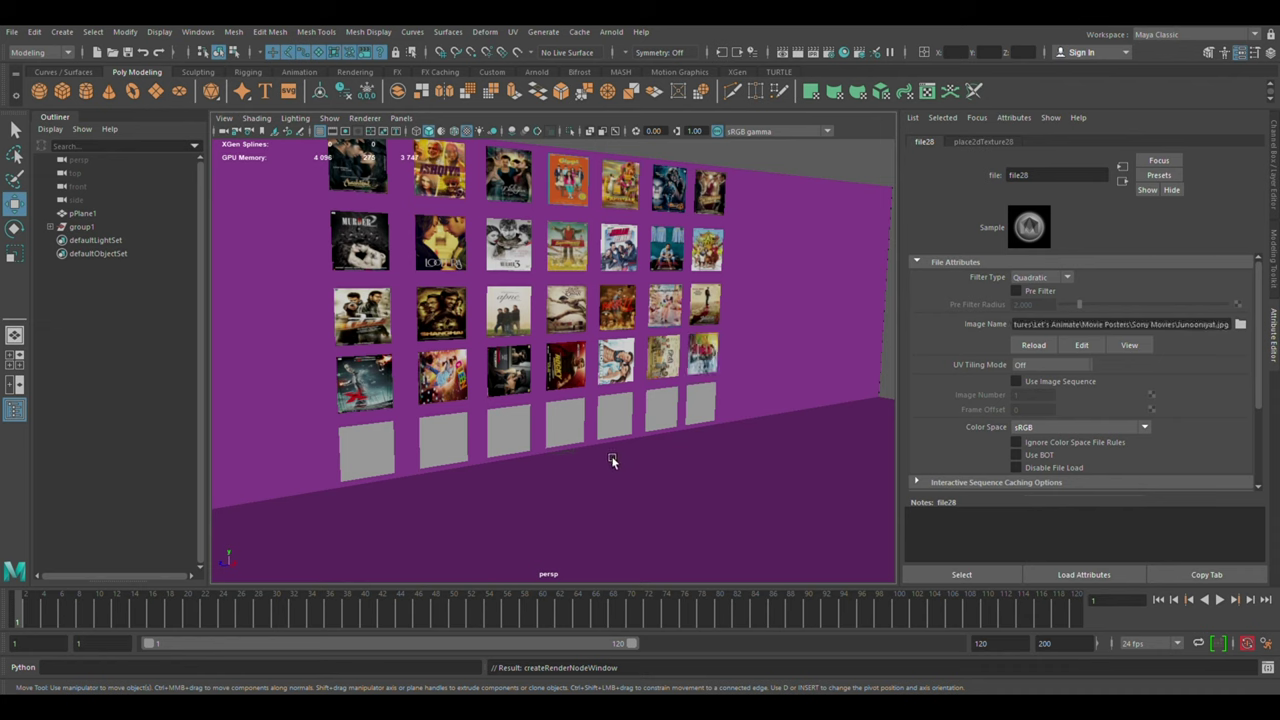
Rotate the six fourth-row posters (pPlane10–pPlane15) about 89° on Y so they stand upright
{"action": "left_click", "coordinate": [445, 385]}
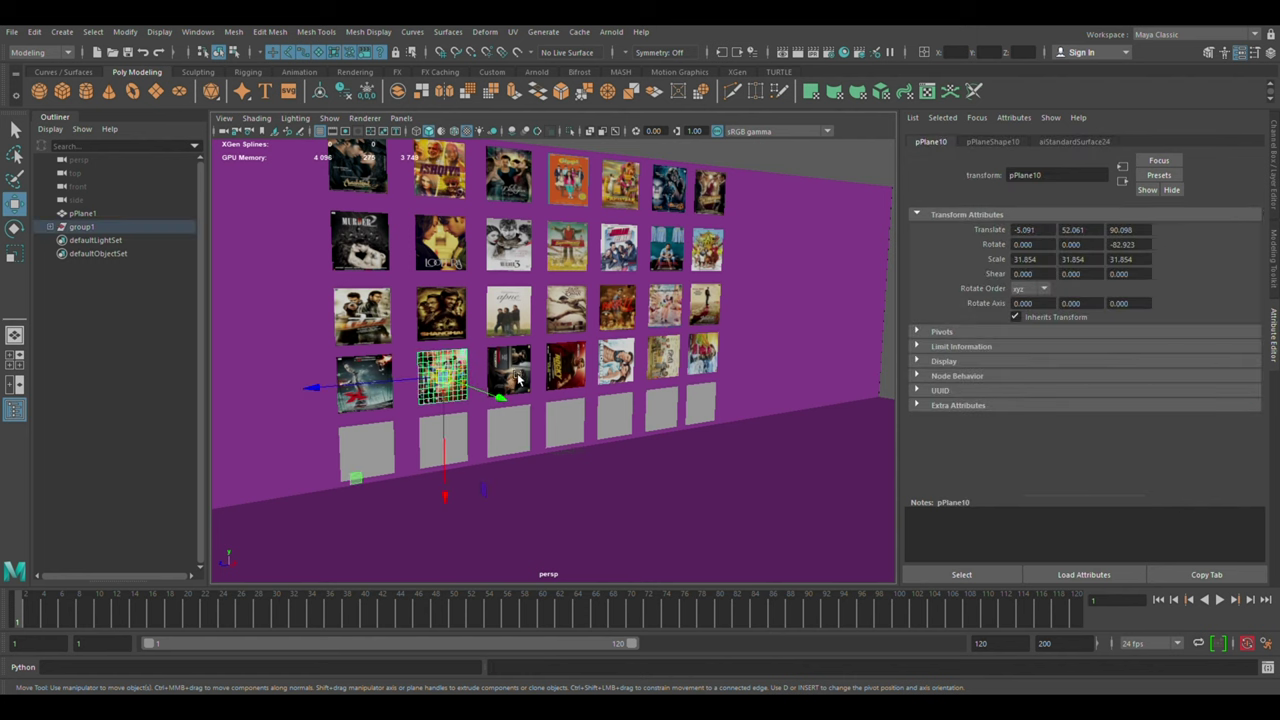
{"action": "left_click", "coordinate": [510, 375], "text": "shift"}
{"action": "left_click", "coordinate": [584, 365], "text": "shift"}
{"action": "left_click", "coordinate": [620, 362], "text": "shift"}
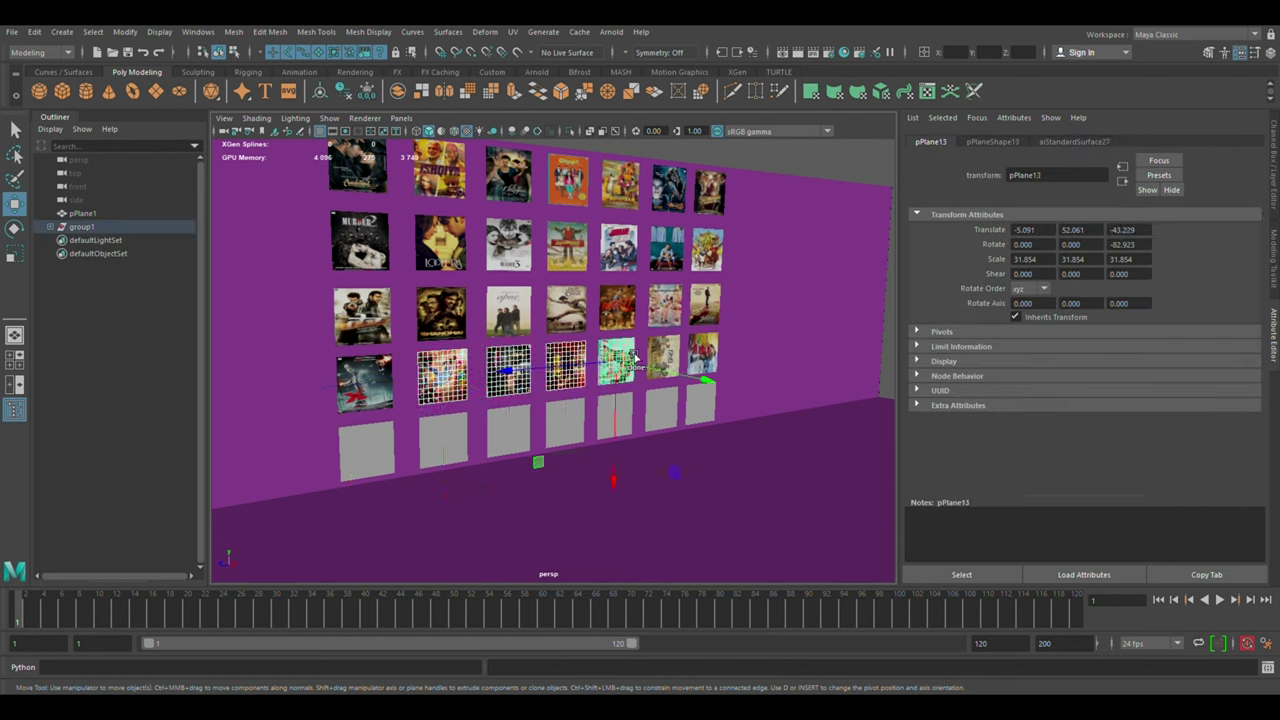
{"action": "left_click", "coordinate": [666, 355], "text": "shift"}
{"action": "left_click", "coordinate": [703, 355], "text": "shift"}
{"action": "key", "text": "e"}
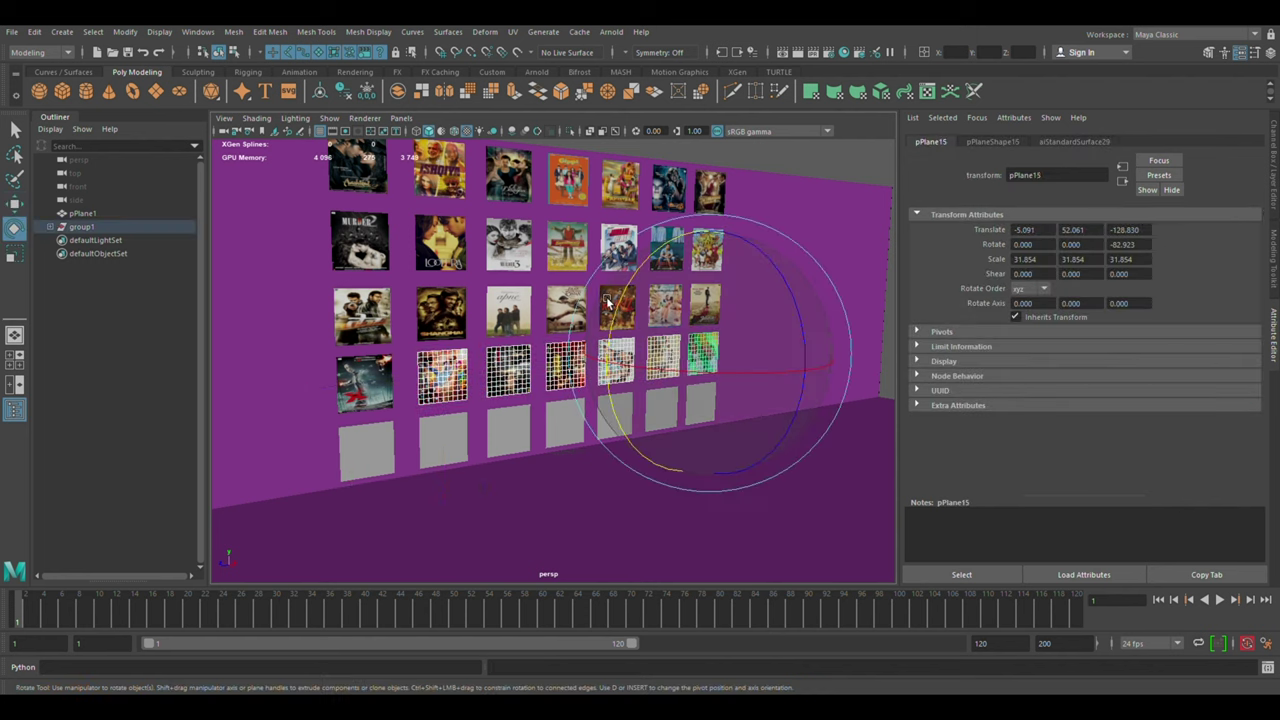
{"action": "left_click_drag", "start_coordinate": [637, 297], "coordinate": [676, 472]}
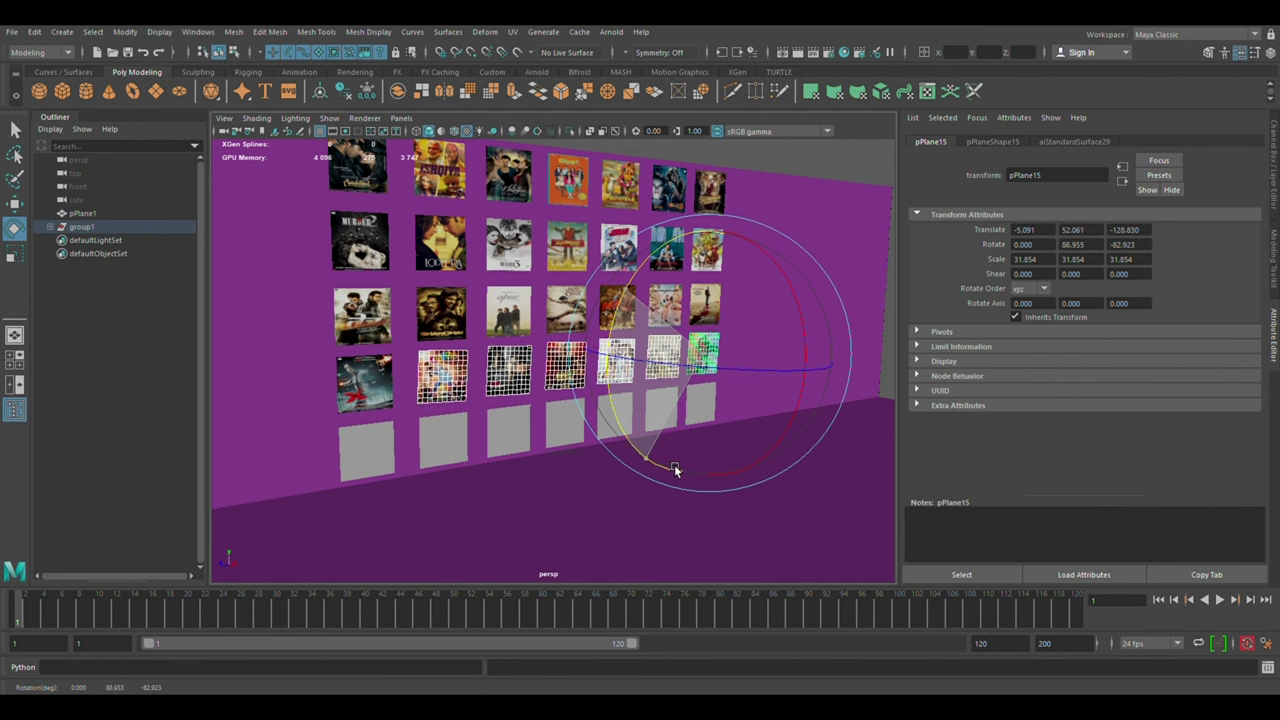
Return to the Move tool, select the floor plane and orbit to view the wall from the left
{"action": "key", "text": "w"}
{"action": "left_click", "coordinate": [667, 522]}
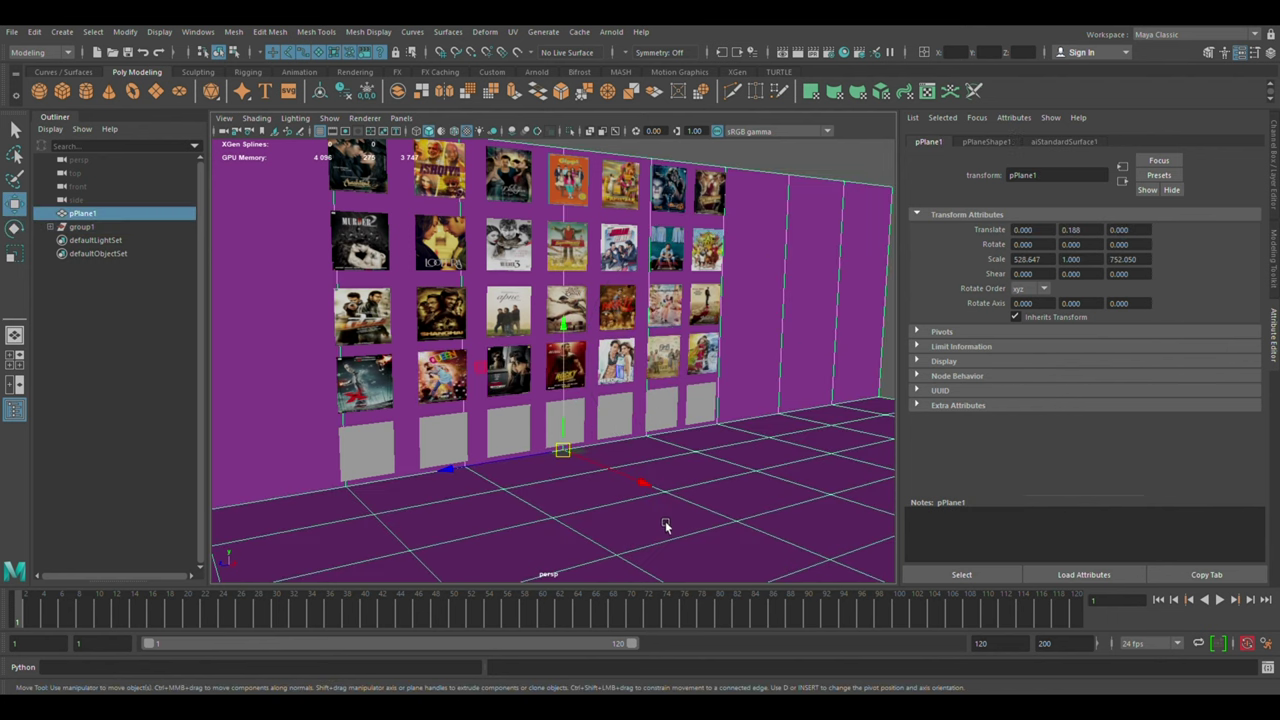
{"action": "mouse_move", "coordinate": [608, 523]}
{"action": "left_mouse_down", "text": "alt"}
{"action": "mouse_move", "coordinate": [460, 537]}
{"action": "mouse_move", "coordinate": [587, 523]}
{"action": "left_mouse_up", "text": "alt"}
Give the second bottom-row tile a new aiStandardSurface with a File texture on its colour
{"action": "left_click", "coordinate": [378, 450]}
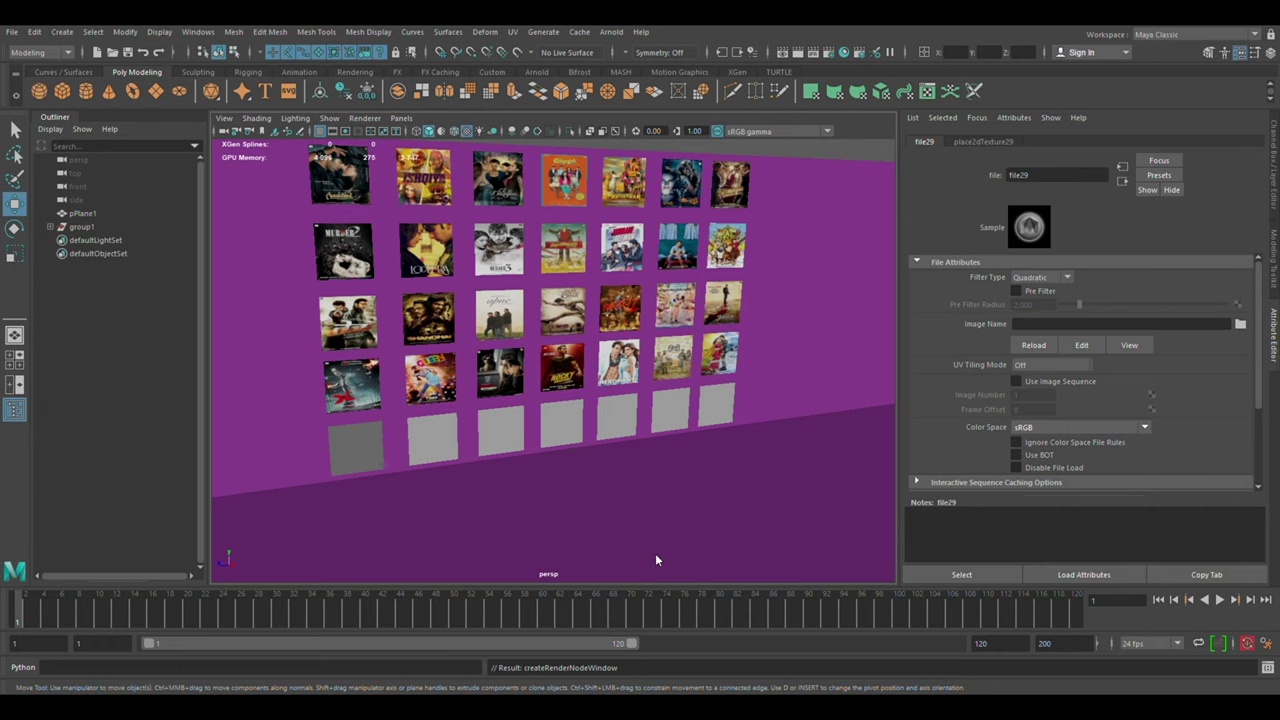
{"action": "left_click", "coordinate": [452, 438]}
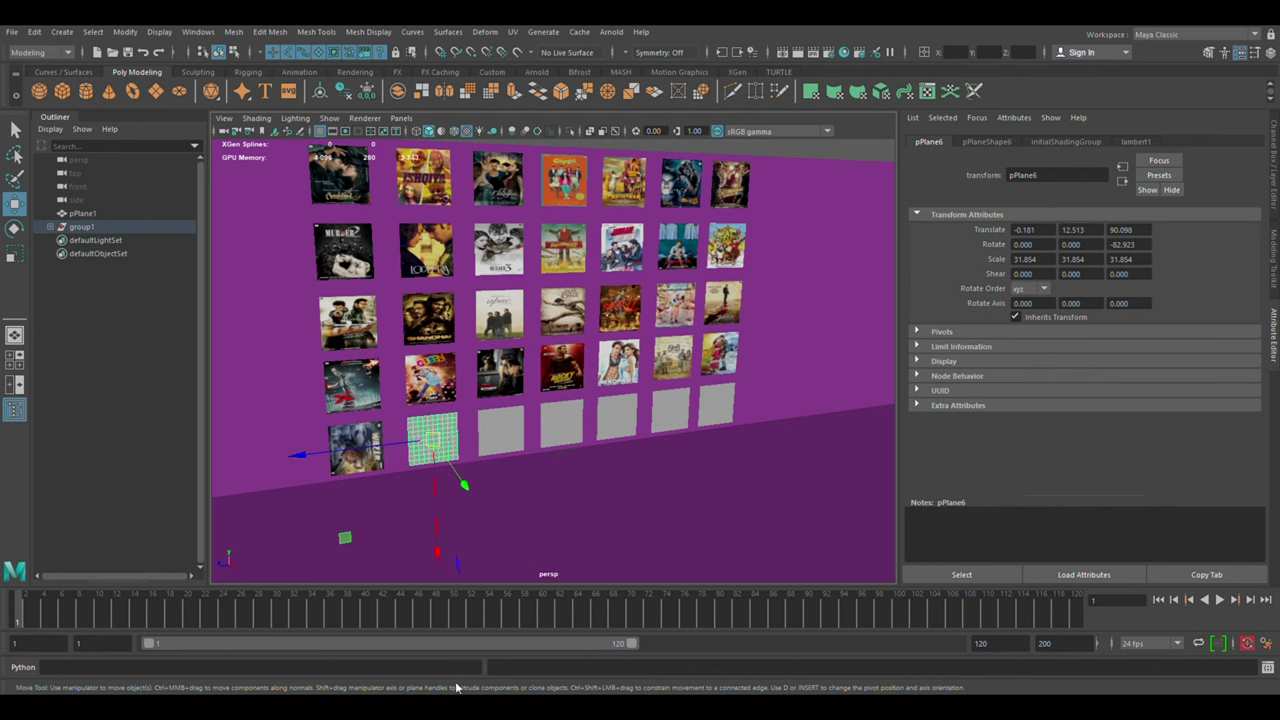
{"action": "left_click", "coordinate": [905, 388]}
{"action": "left_click", "coordinate": [1238, 312]}
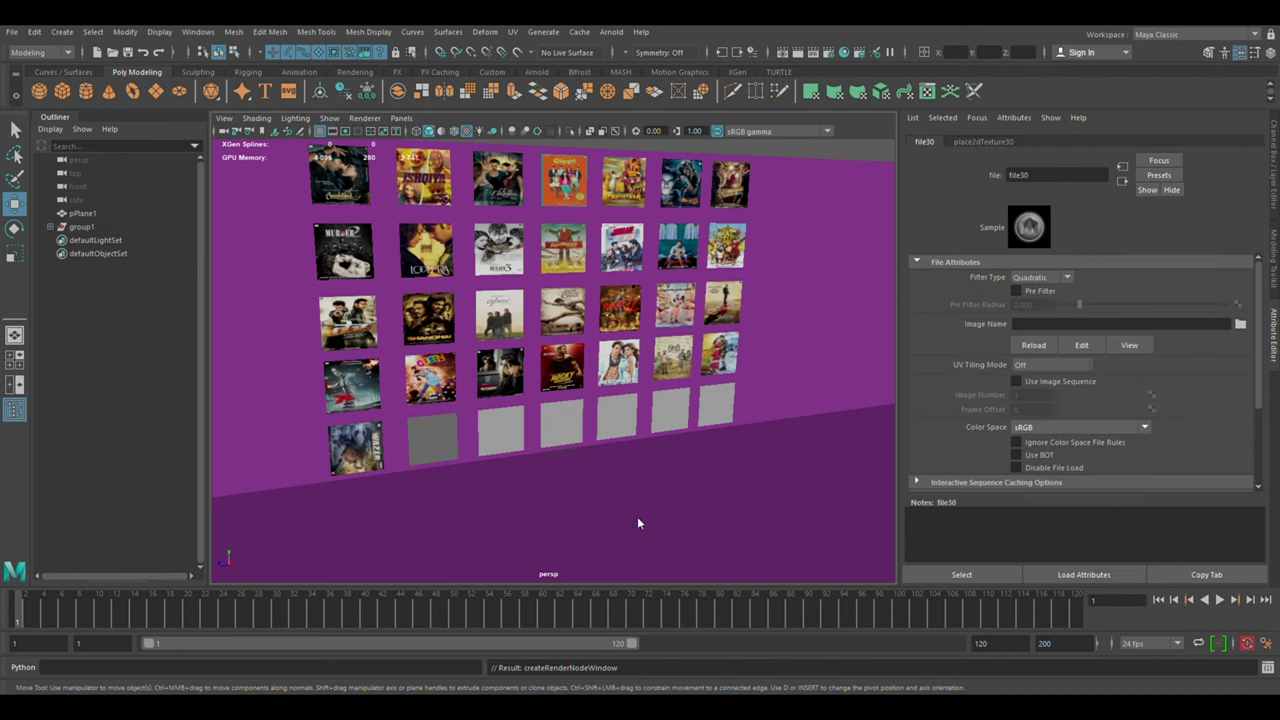
Texture the third bottom-row tile with a poster and map a File texture on the fourth for Student Of The Year
{"action": "left_click", "coordinate": [495, 437]}
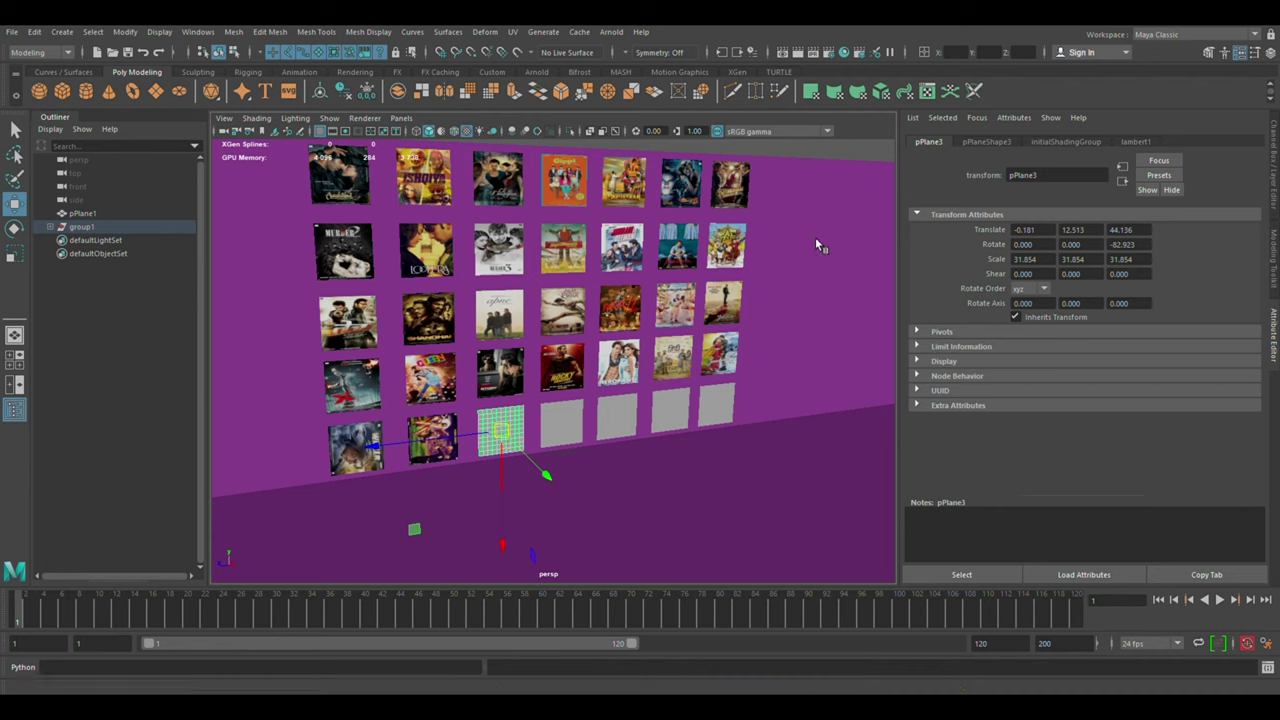
{"action": "left_click", "coordinate": [915, 393]}
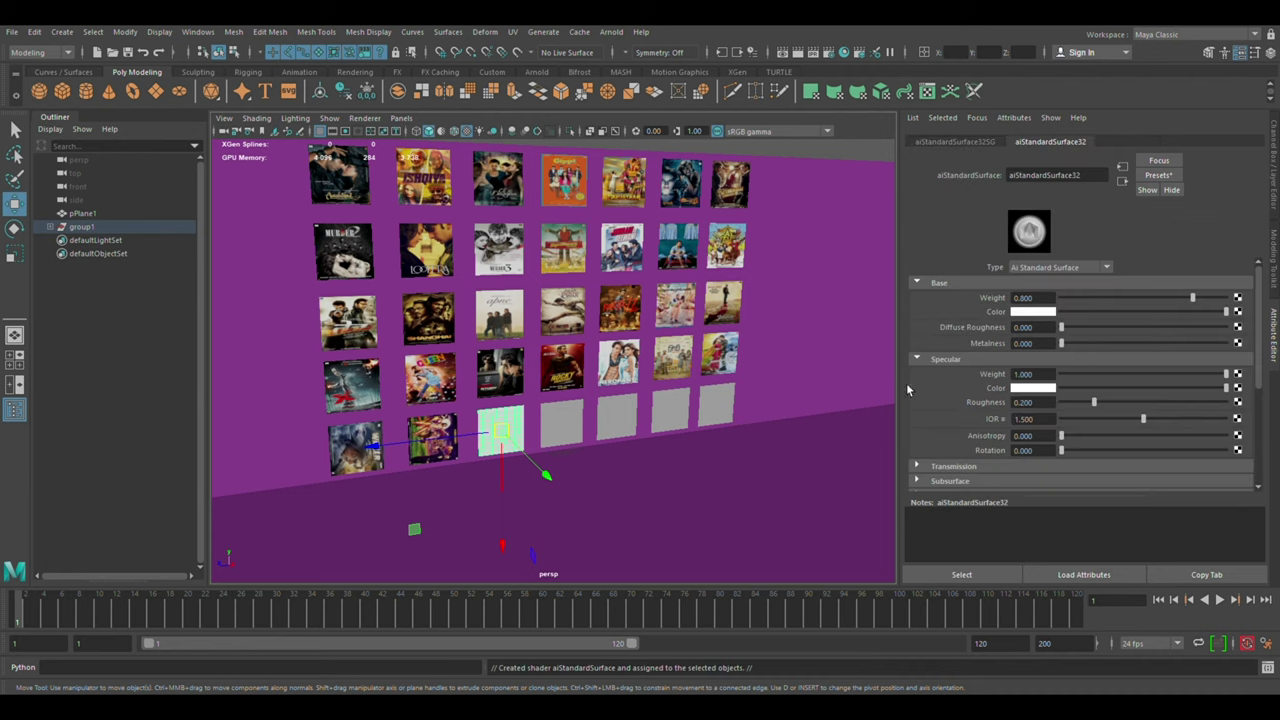
{"action": "left_click", "coordinate": [1237, 312]}
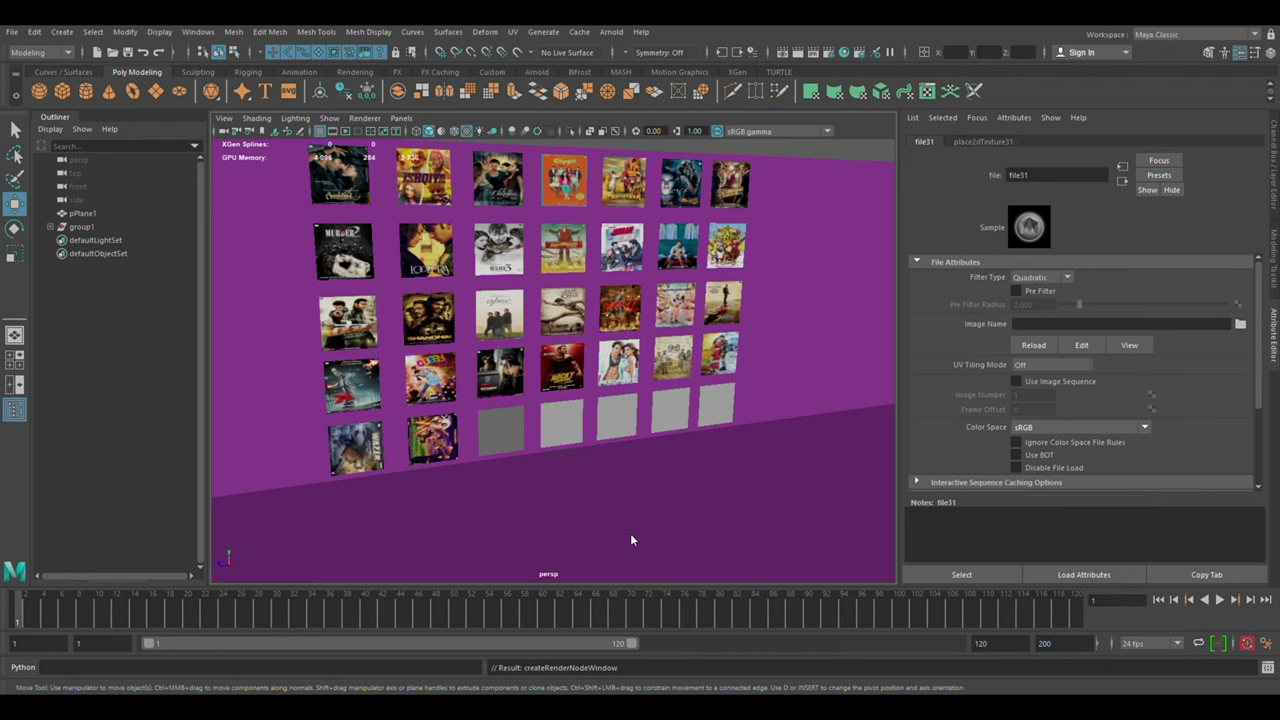
{"action": "key", "text": "Return"}
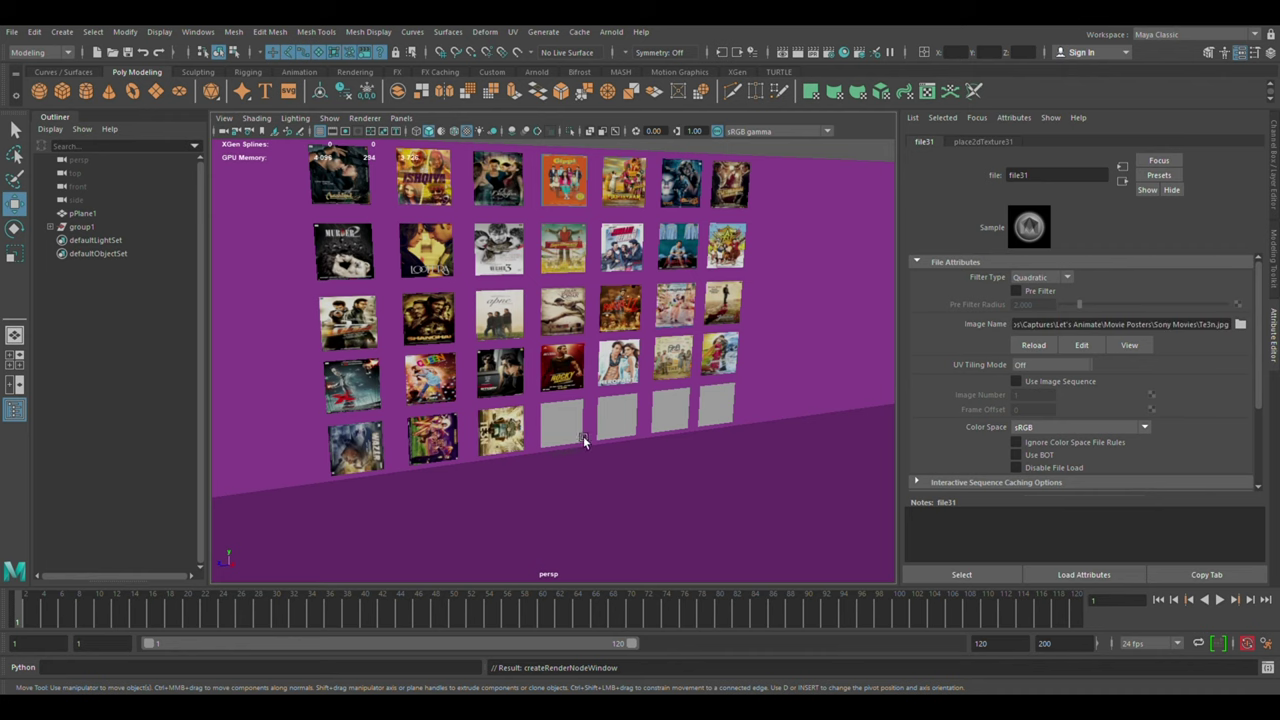
{"action": "left_click", "coordinate": [573, 429]}
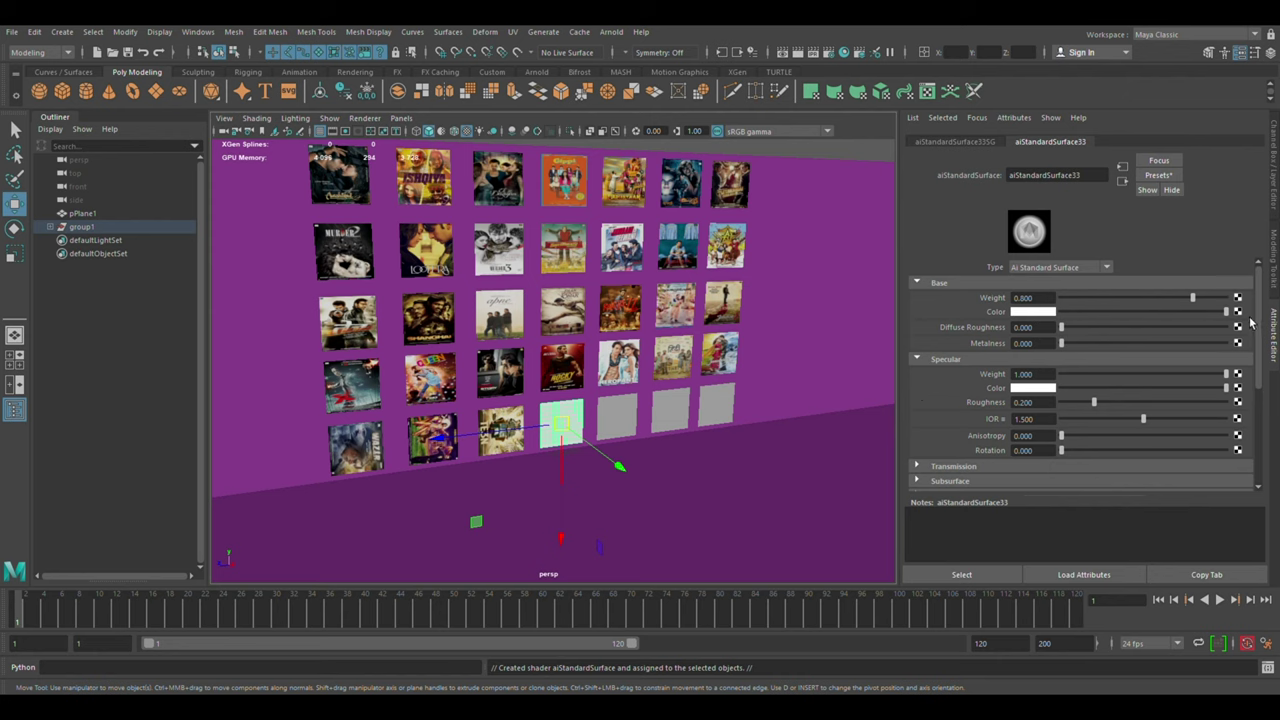
{"action": "left_click", "coordinate": [1237, 311]}
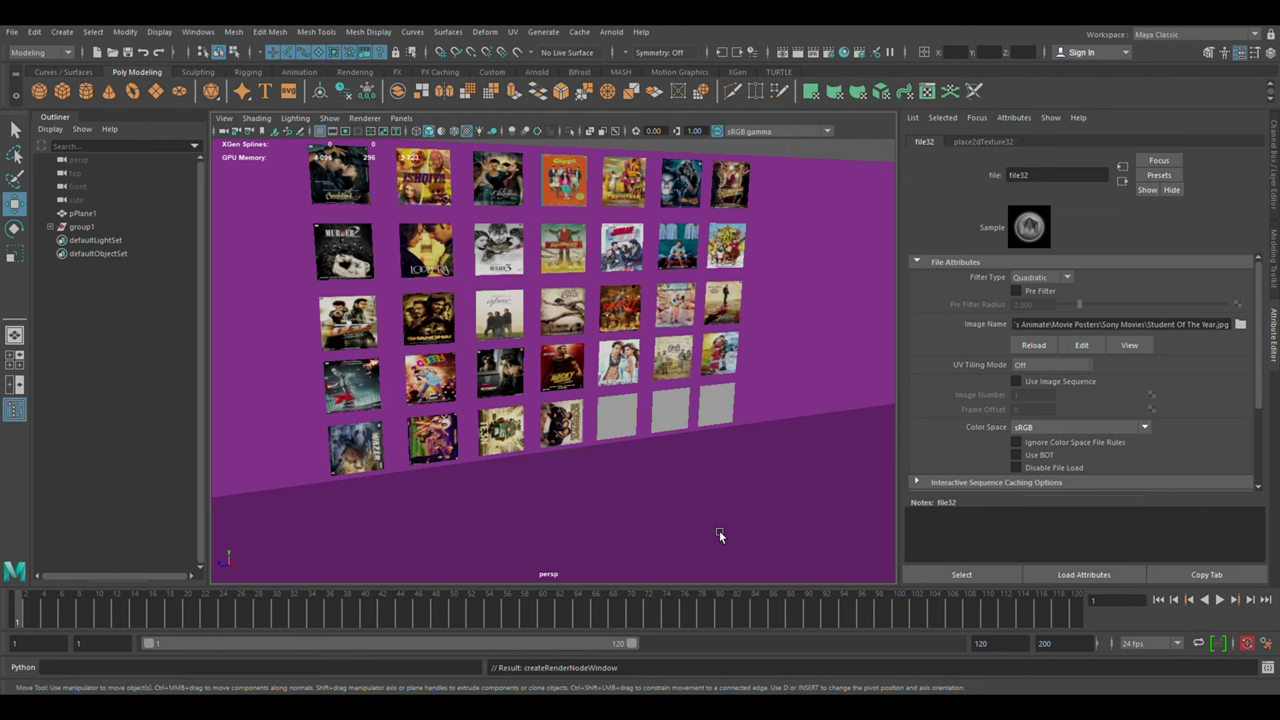
Give pPlane4 and pPlane5 aiStandardSurface materials with Mujhse Shaadi Karogi.jpg and Noor.jpg File textures
{"action": "left_click", "coordinate": [622, 432]}
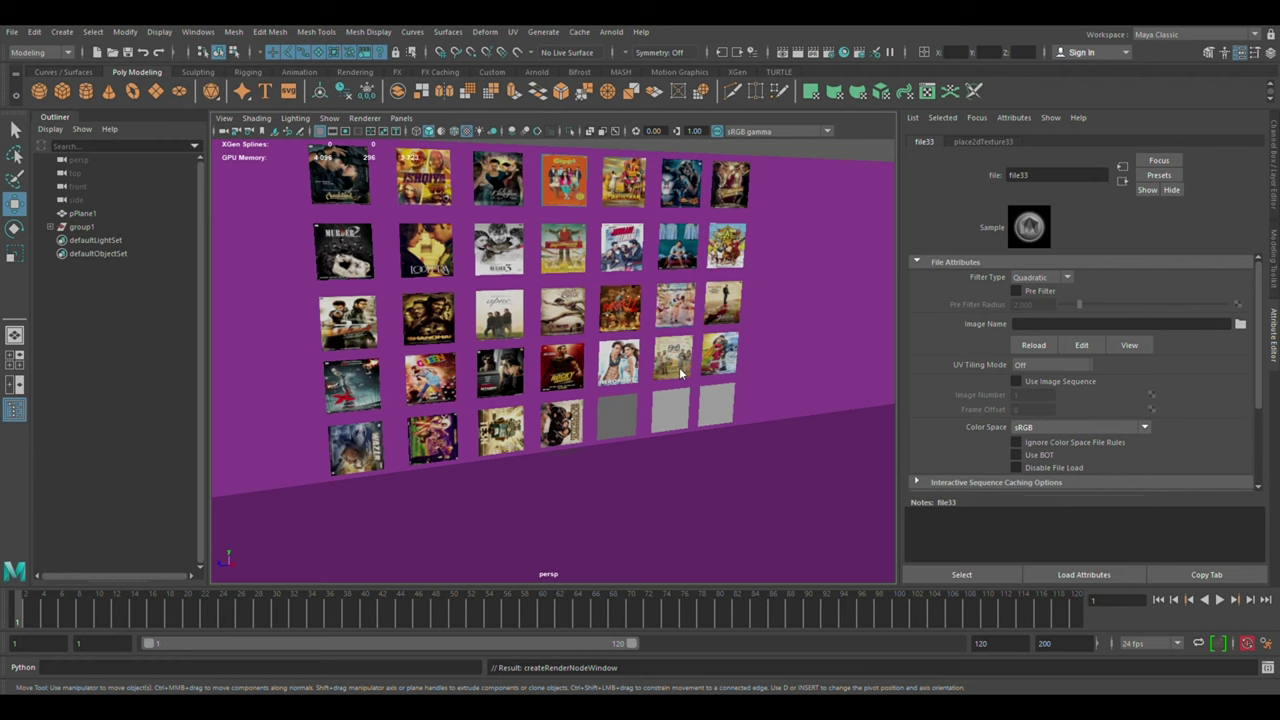
{"action": "left_click", "coordinate": [686, 418]}
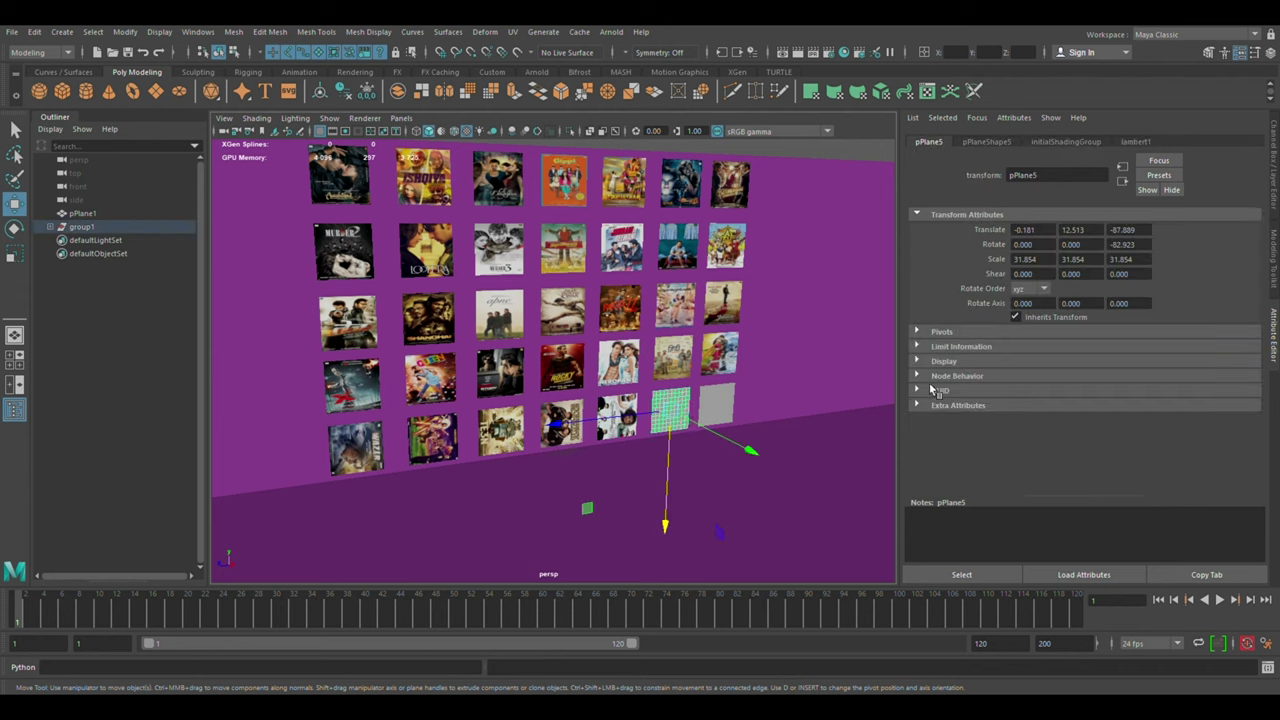
{"action": "key", "text": "ctrl+m"}
{"action": "left_click", "coordinate": [1240, 327]}
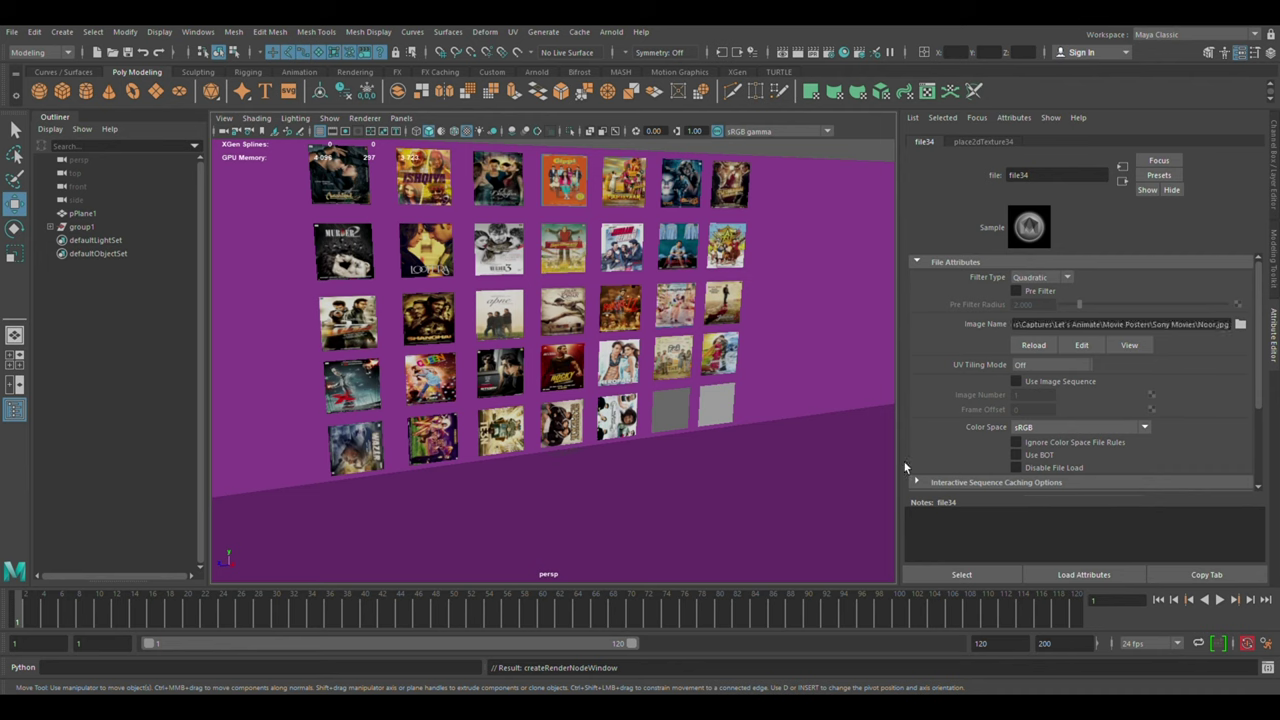
{"action": "left_click", "coordinate": [727, 416]}
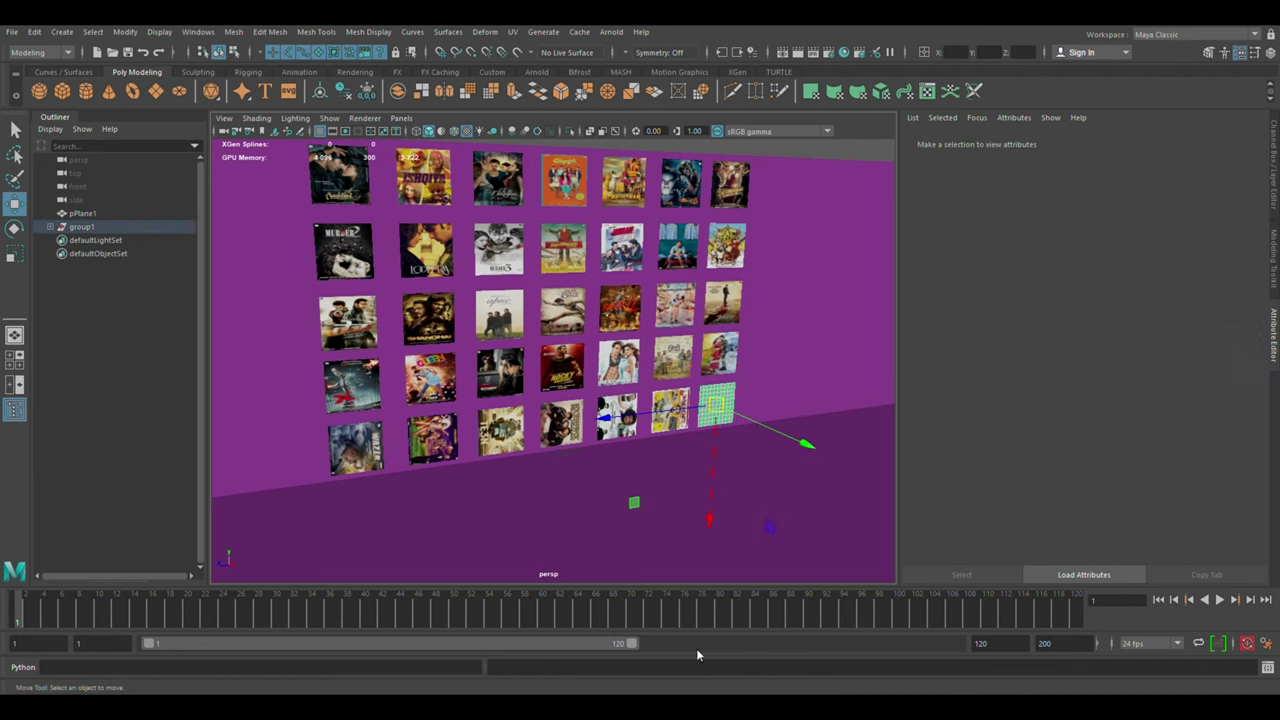
Select the last blank bottom-row plane, pPlane7, for the Sarbjit.jpg poster
{"action": "left_click", "coordinate": [790, 500]}
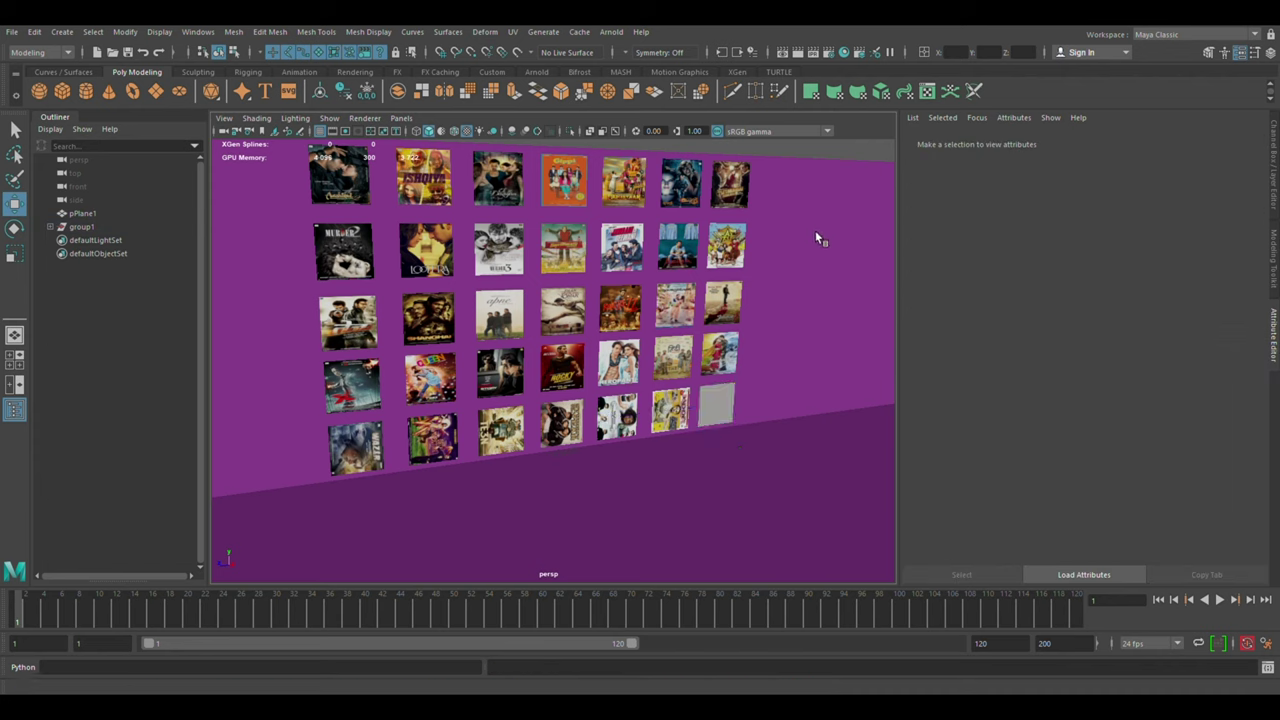
{"action": "left_click", "coordinate": [716, 405]}
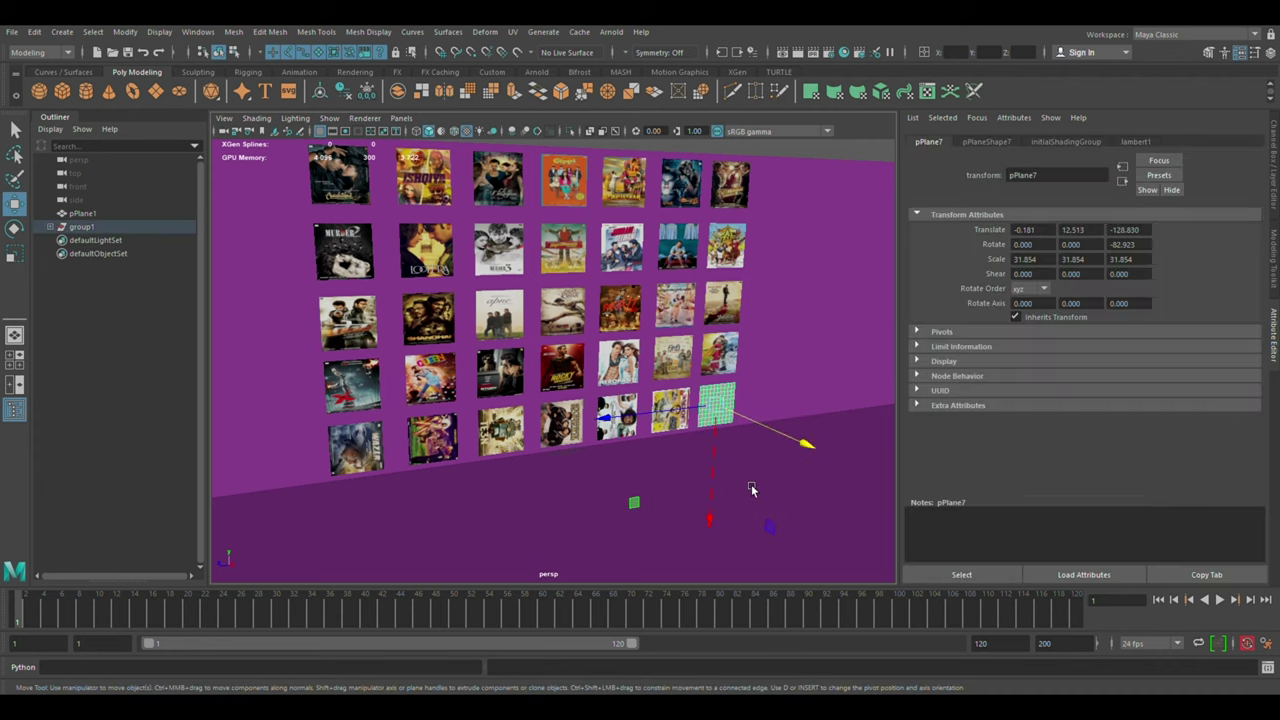
{"action": "mouse_move", "coordinate": [800, 378]}
{"action": "left_mouse_down", "text": "alt"}
{"action": "mouse_move", "coordinate": [824, 350]}
{"action": "mouse_move", "coordinate": [728, 431]}
{"action": "left_mouse_up", "text": "alt"}
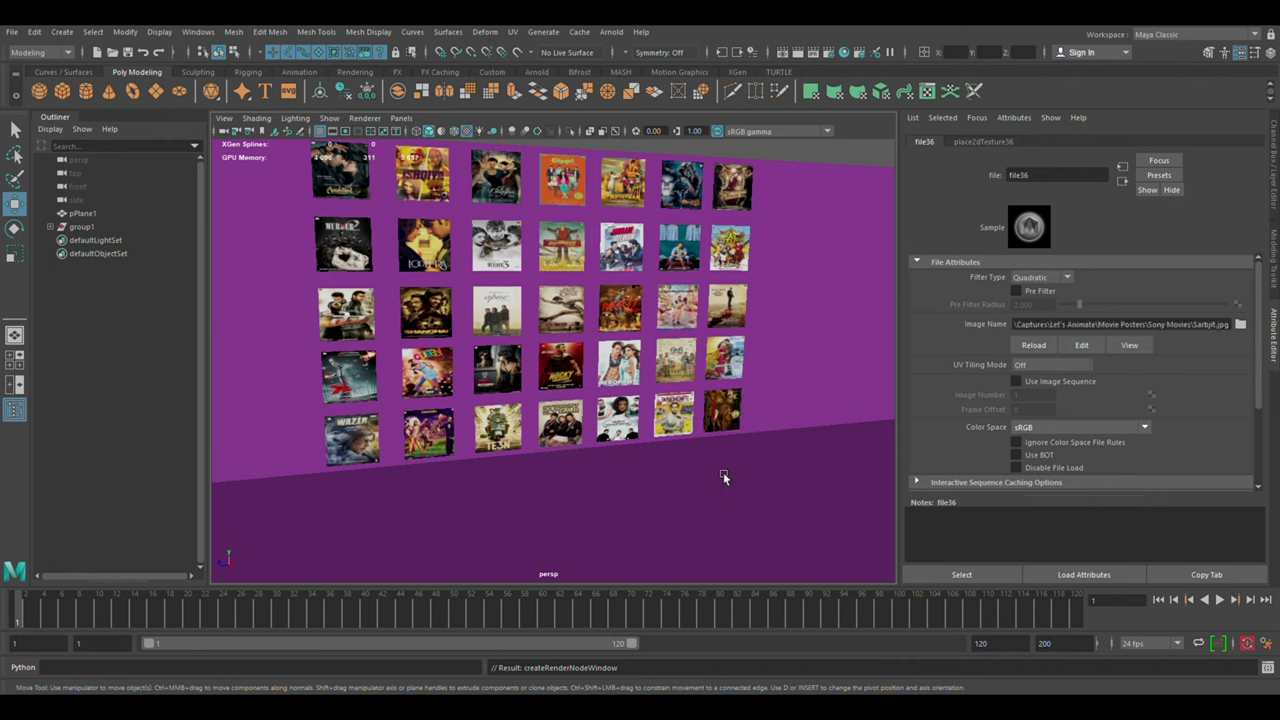
Rotate the Sarbjit poster plane about 89.5° on Y so the image stands upright
{"action": "left_click", "coordinate": [727, 427]}
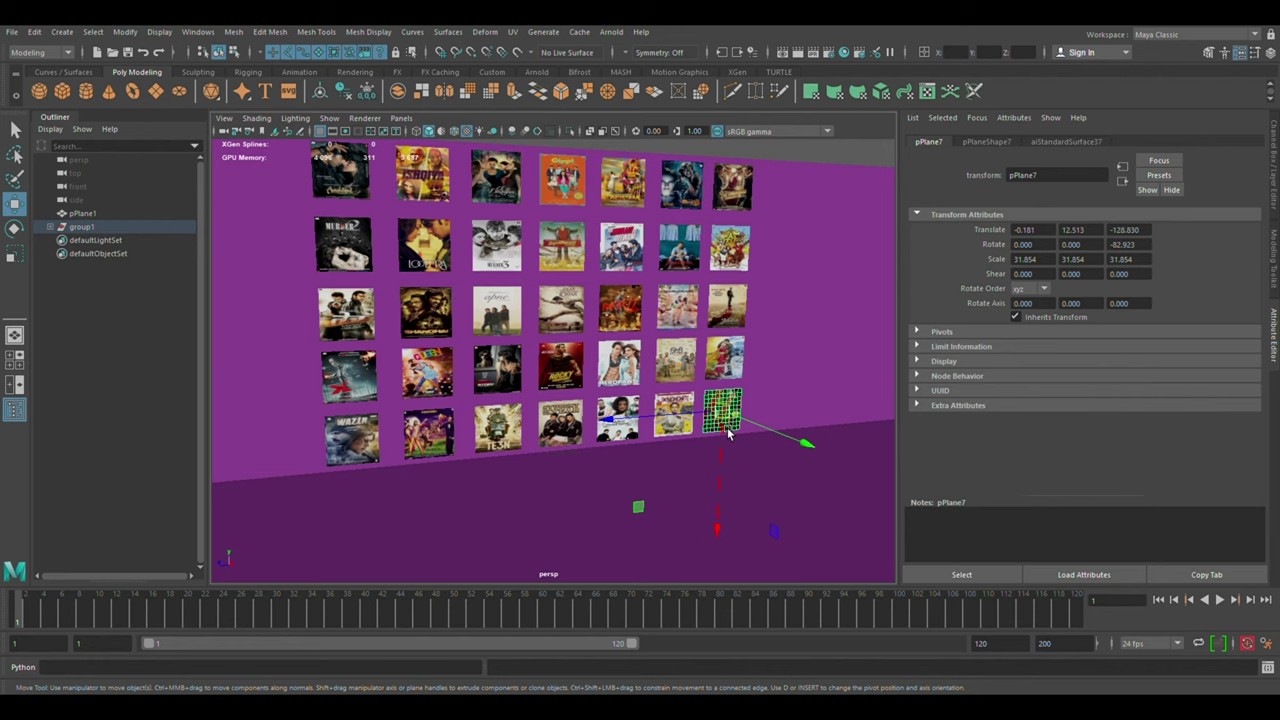
{"action": "key", "text": "e"}
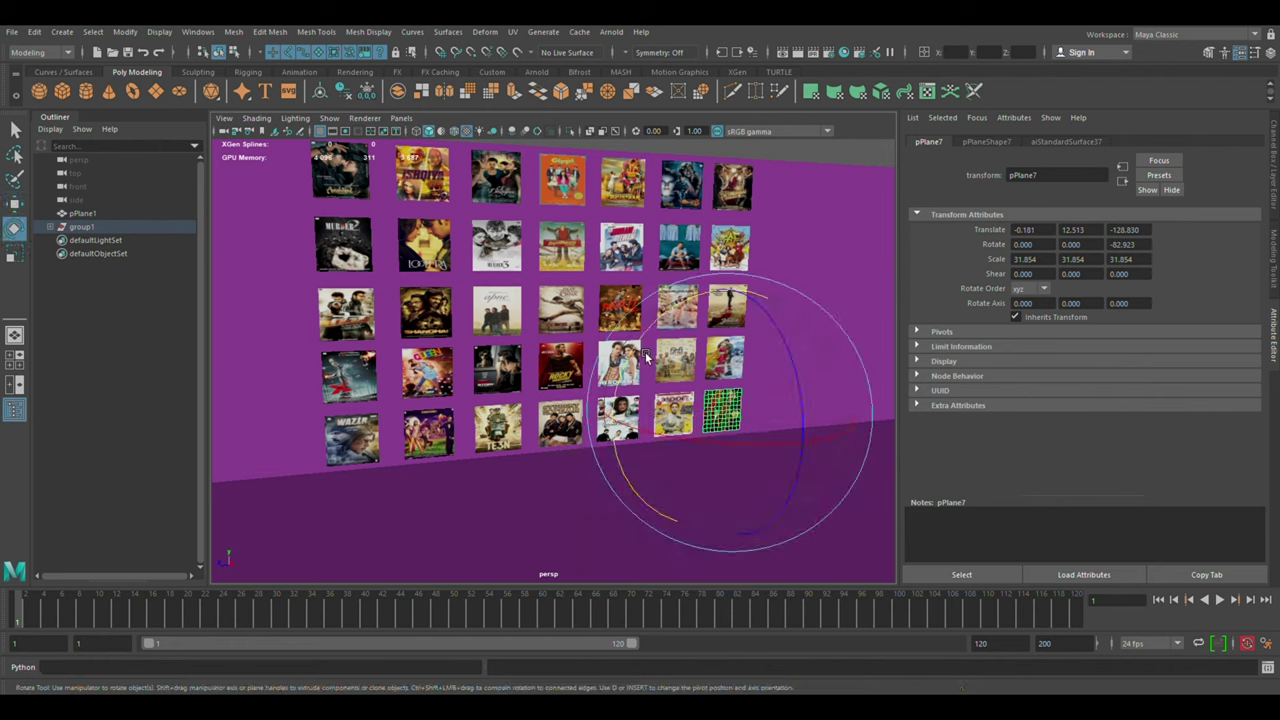
{"action": "left_click_drag", "start_coordinate": [645, 351], "coordinate": [673, 532]}
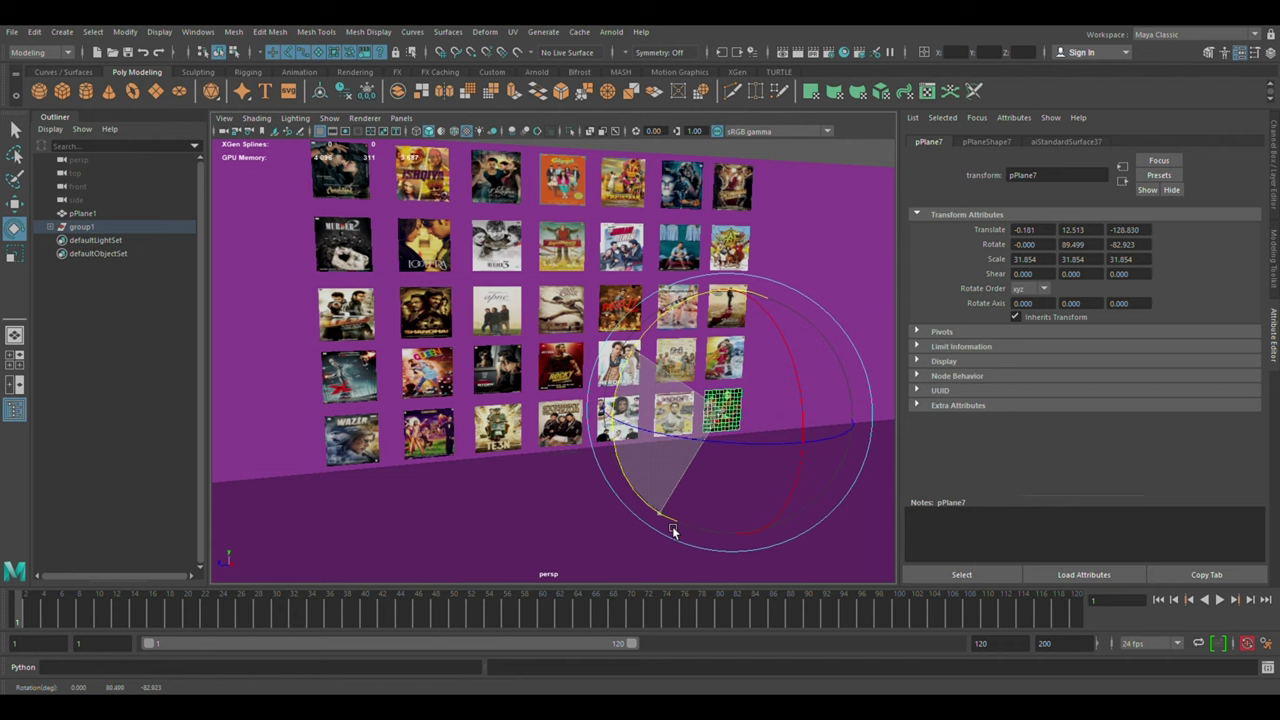
{"action": "key", "text": "w"}
{"action": "left_click", "coordinate": [545, 510]}
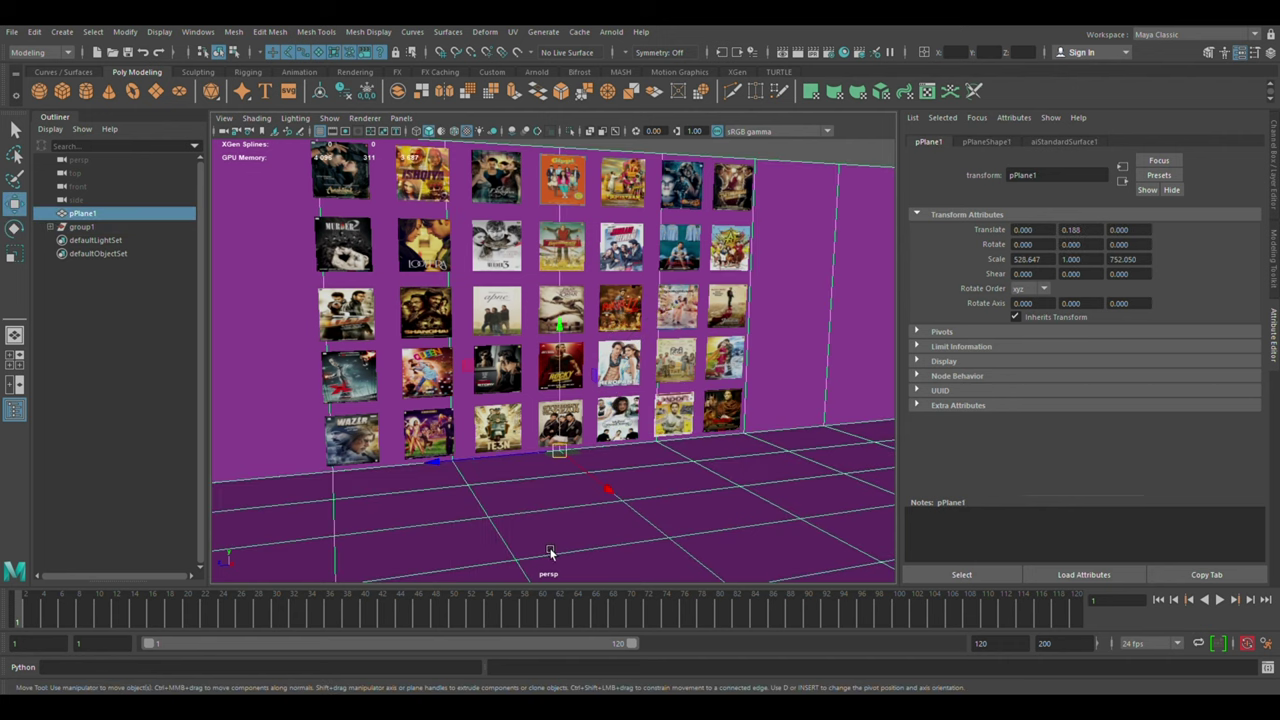
{"action": "mouse_move", "coordinate": [550, 552]}
{"action": "left_mouse_down", "text": "alt"}
{"action": "mouse_move", "coordinate": [577, 549]}
{"action": "mouse_move", "coordinate": [564, 553]}
{"action": "left_mouse_up", "text": "alt"}
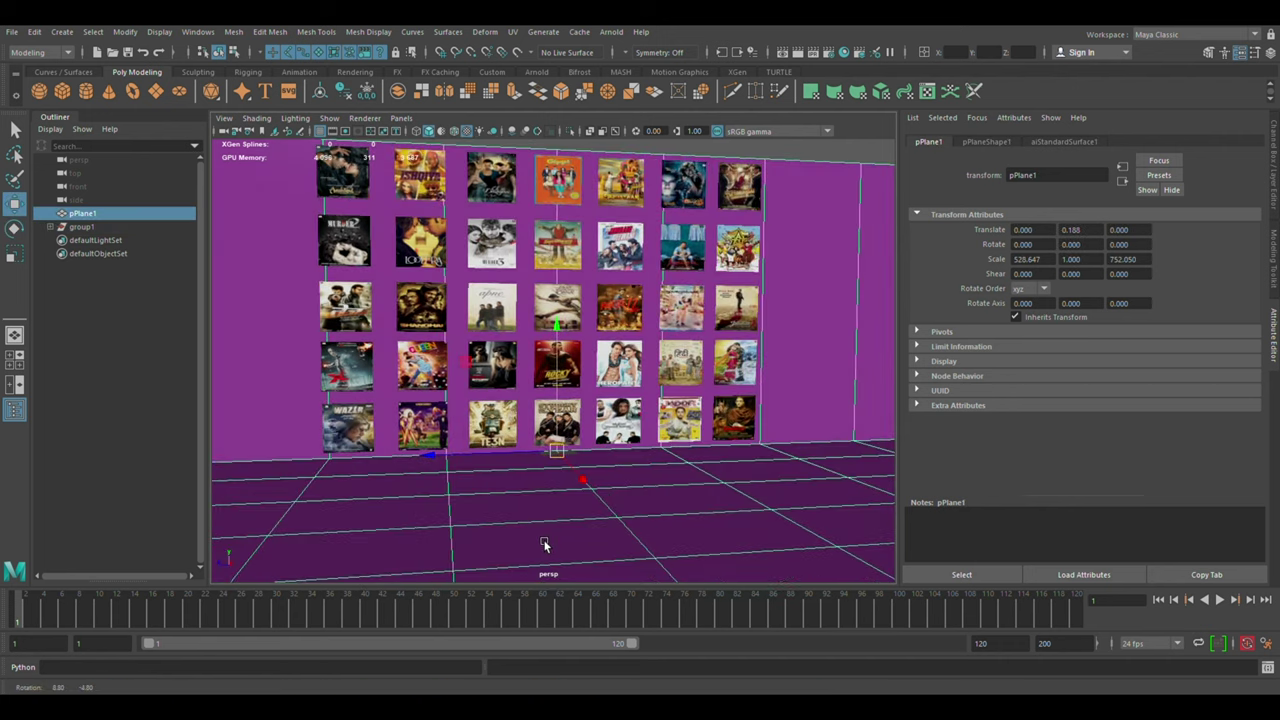
Create an Arnold sky dome light and connect a new empty File node to its Color
{"action": "scroll", "coordinate": [564, 547], "scroll_direction": "down", "scroll_amount": 3}
{"action": "scroll", "coordinate": [569, 541], "scroll_direction": "down", "scroll_amount": 2}
{"action": "left_click", "coordinate": [710, 179]}
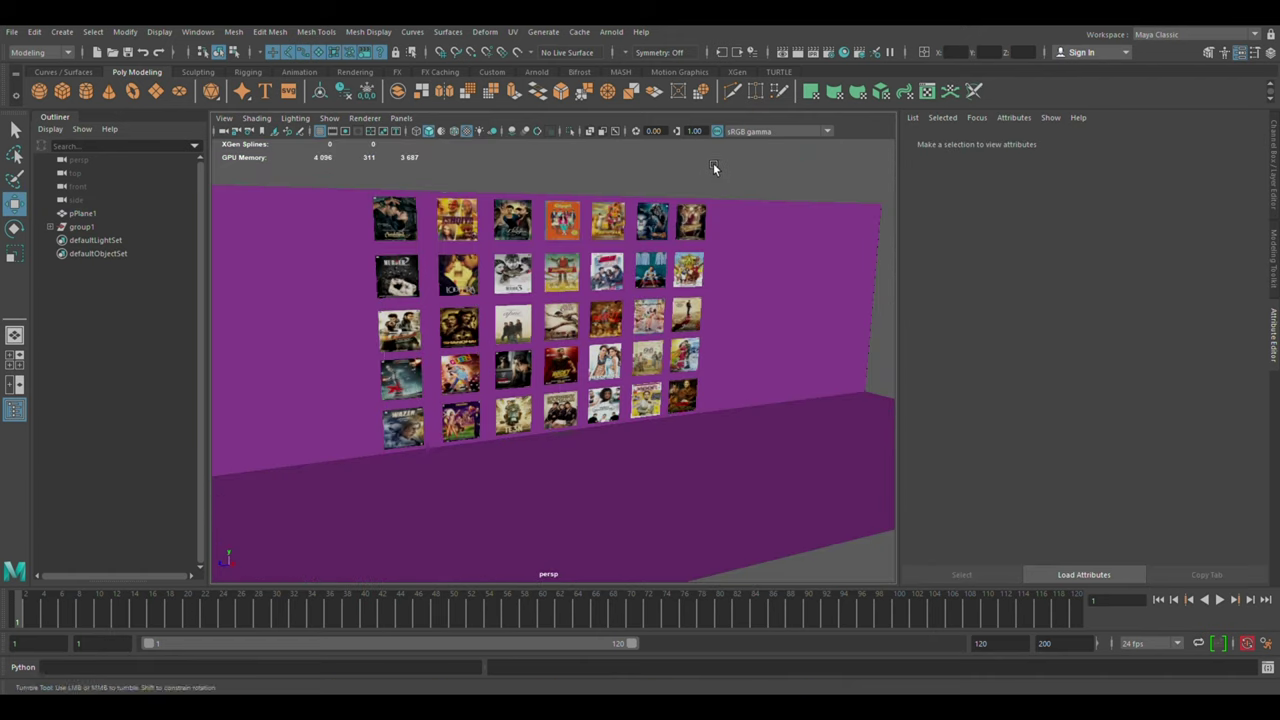
{"action": "left_click_drag", "start_coordinate": [713, 163], "coordinate": [717, 165], "text": "alt"}
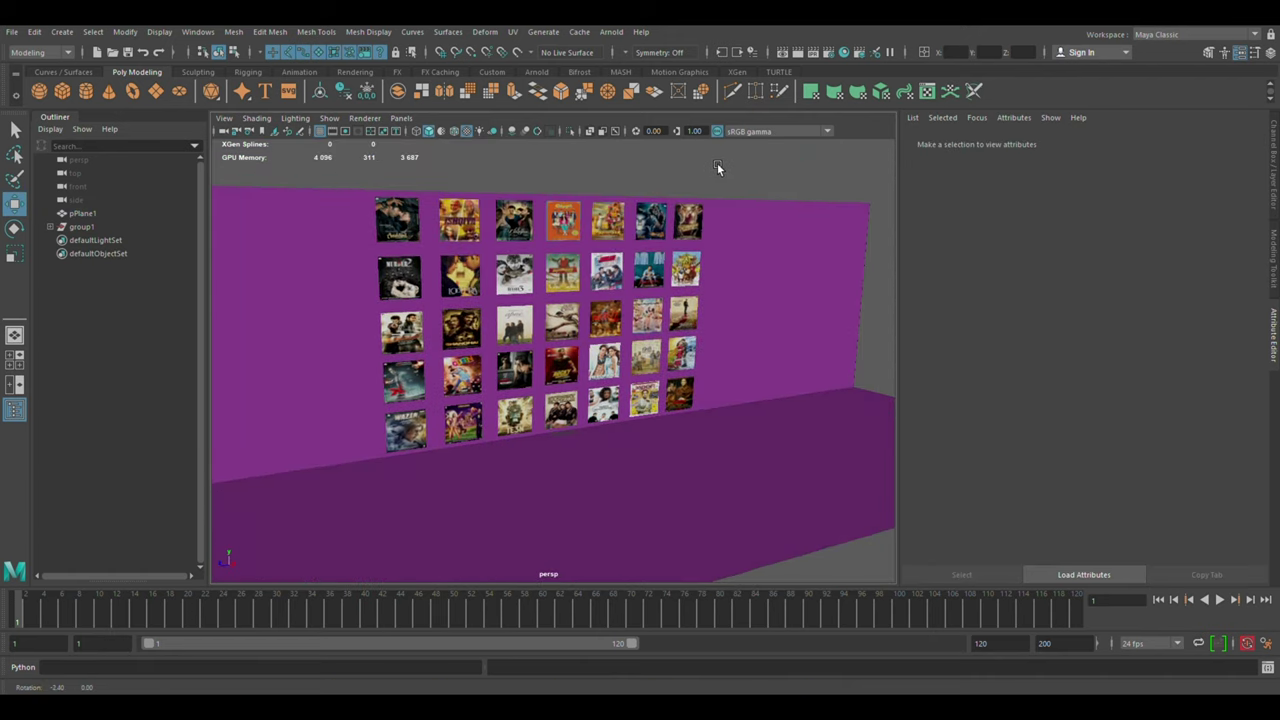
{"action": "left_click", "coordinate": [545, 72]}
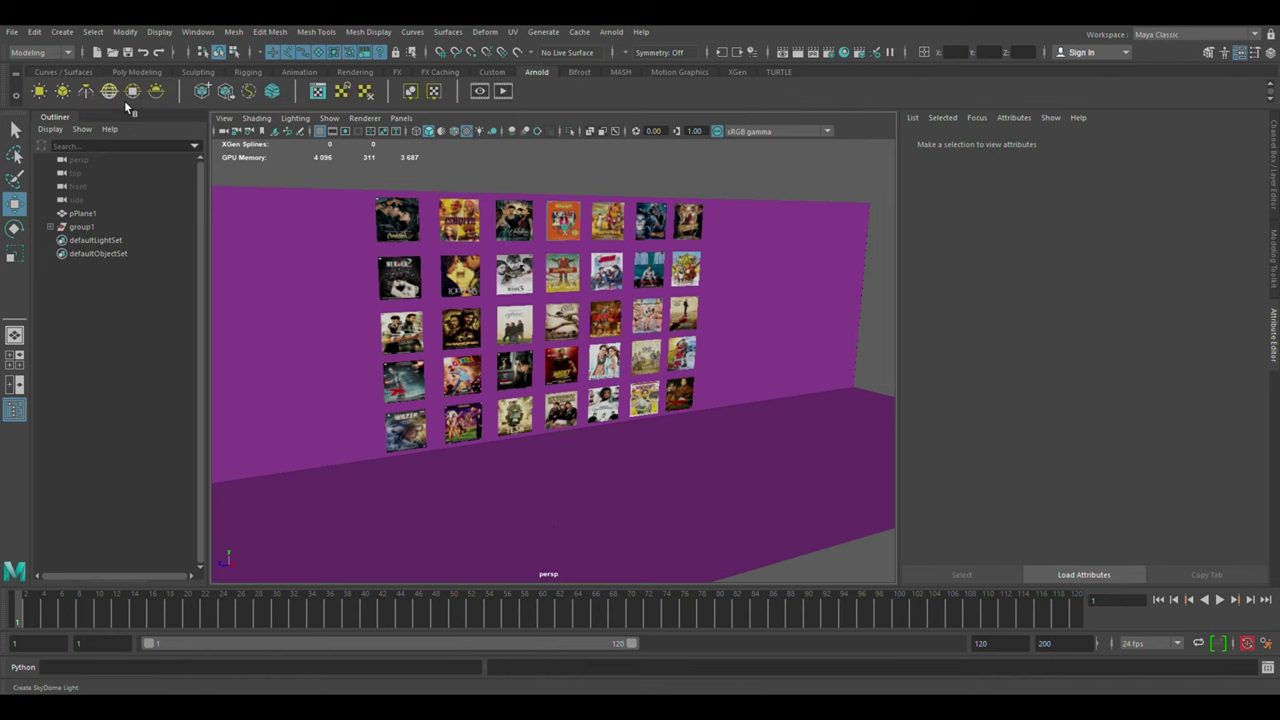
{"action": "scroll", "coordinate": [553, 360], "scroll_direction": "up", "scroll_amount": 3}
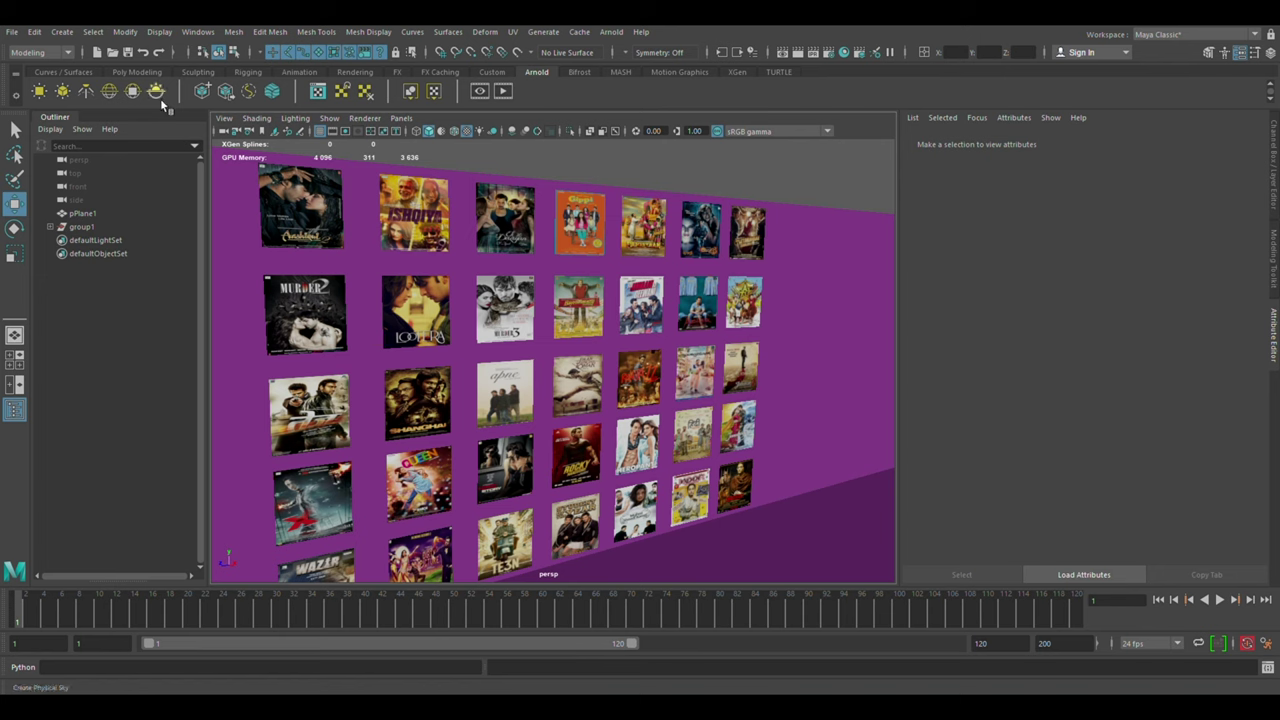
{"action": "left_click", "coordinate": [110, 91]}
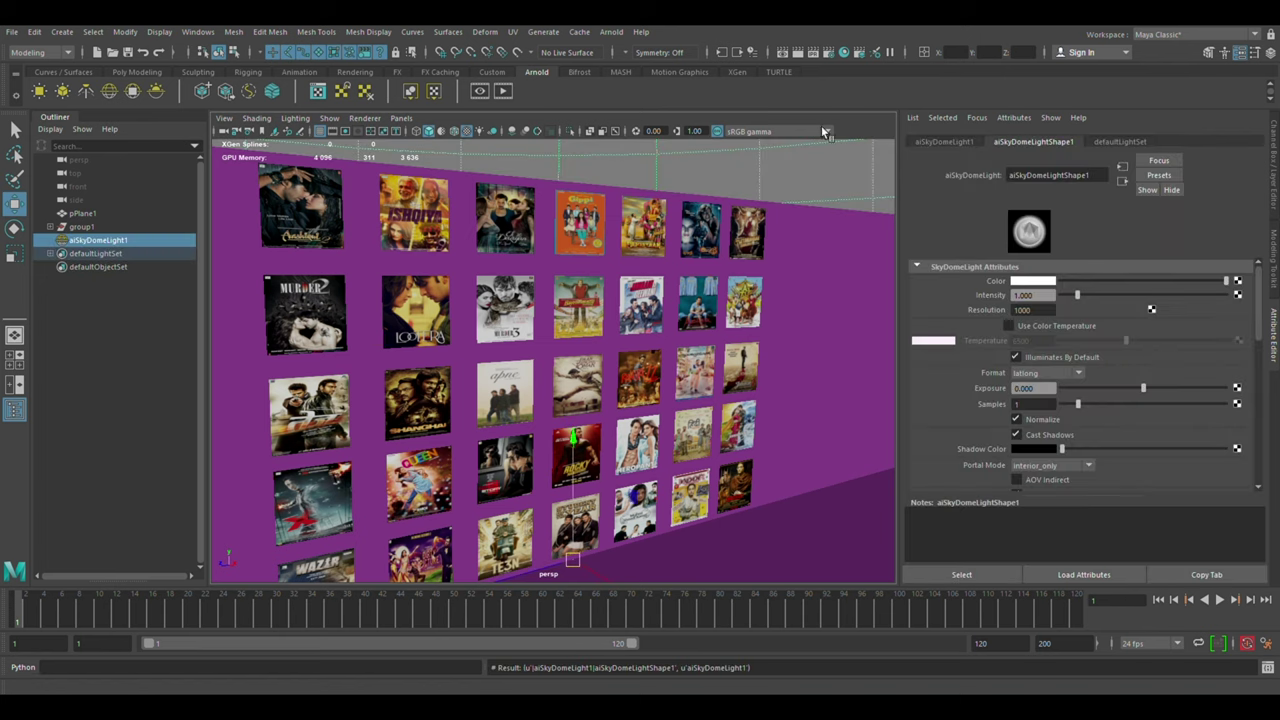
{"action": "left_click", "coordinate": [1238, 281]}
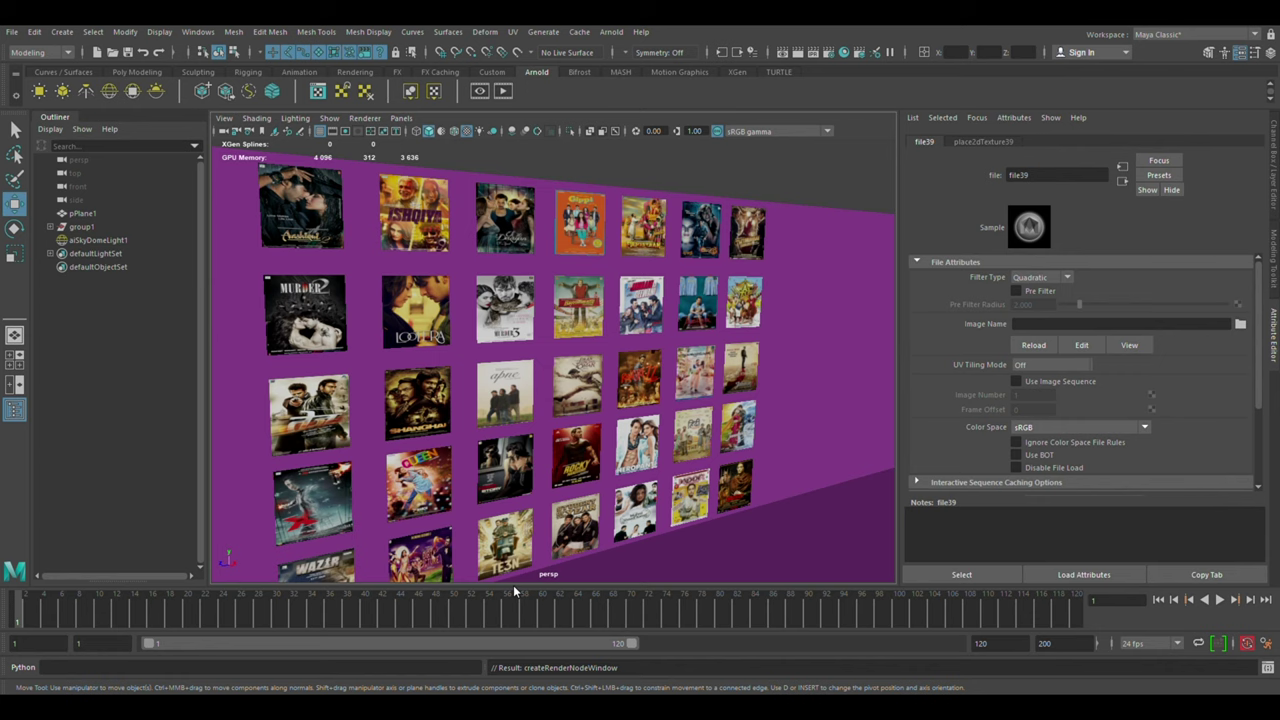
Load Taj-Mahal-Agra-India.jpg into file39's Image Name and recentre the poster grid in view
{"action": "mouse_move", "coordinate": [790, 380]}
{"action": "left_mouse_down", "text": "alt"}
{"action": "mouse_move", "coordinate": [850, 371]}
{"action": "mouse_move", "coordinate": [829, 429]}
{"action": "left_mouse_up", "text": "alt"}
{"action": "scroll", "coordinate": [850, 366], "scroll_direction": "down", "scroll_amount": 5}
{"action": "scroll", "coordinate": [828, 445], "scroll_direction": "up", "scroll_amount": 10}
{"action": "scroll", "coordinate": [795, 442], "scroll_direction": "down", "scroll_amount": 3}
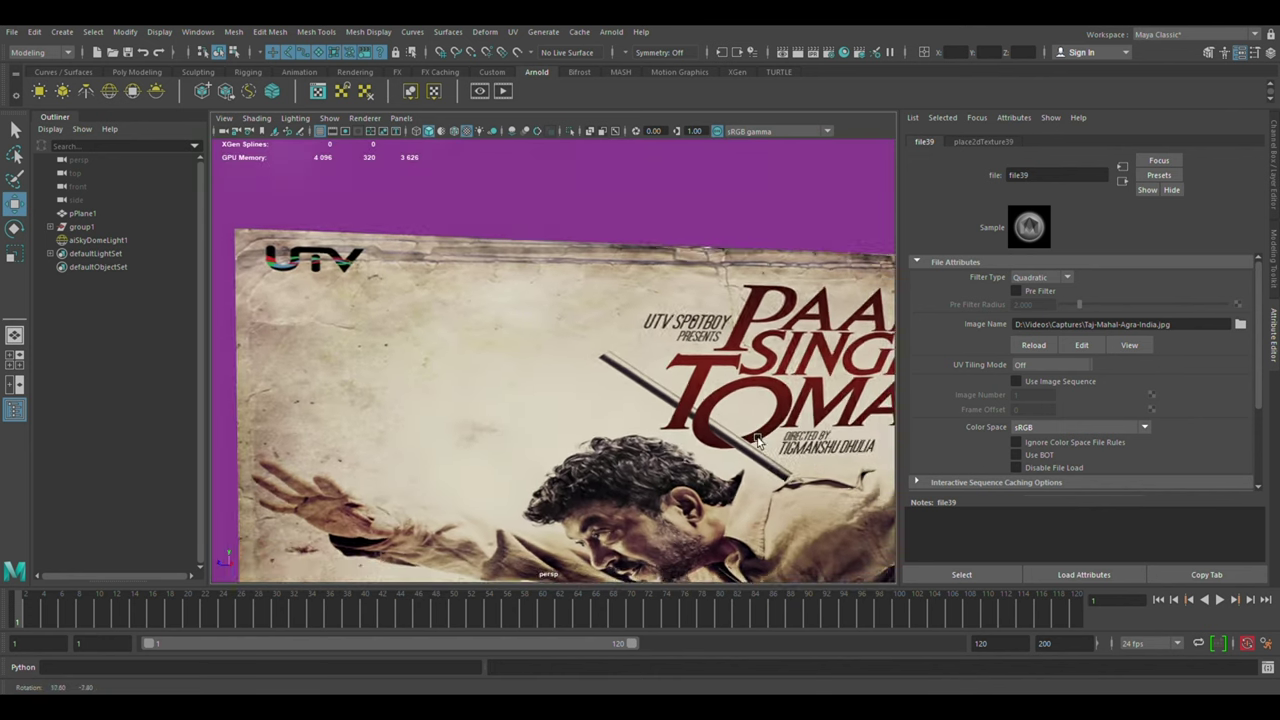
{"action": "scroll", "coordinate": [735, 434], "scroll_direction": "down", "scroll_amount": 3}
{"action": "scroll", "coordinate": [735, 436], "scroll_direction": "down", "scroll_amount": 3}
{"action": "scroll", "coordinate": [732, 439], "scroll_direction": "down", "scroll_amount": 3}
{"action": "scroll", "coordinate": [732, 439], "scroll_direction": "down", "scroll_amount": 3}
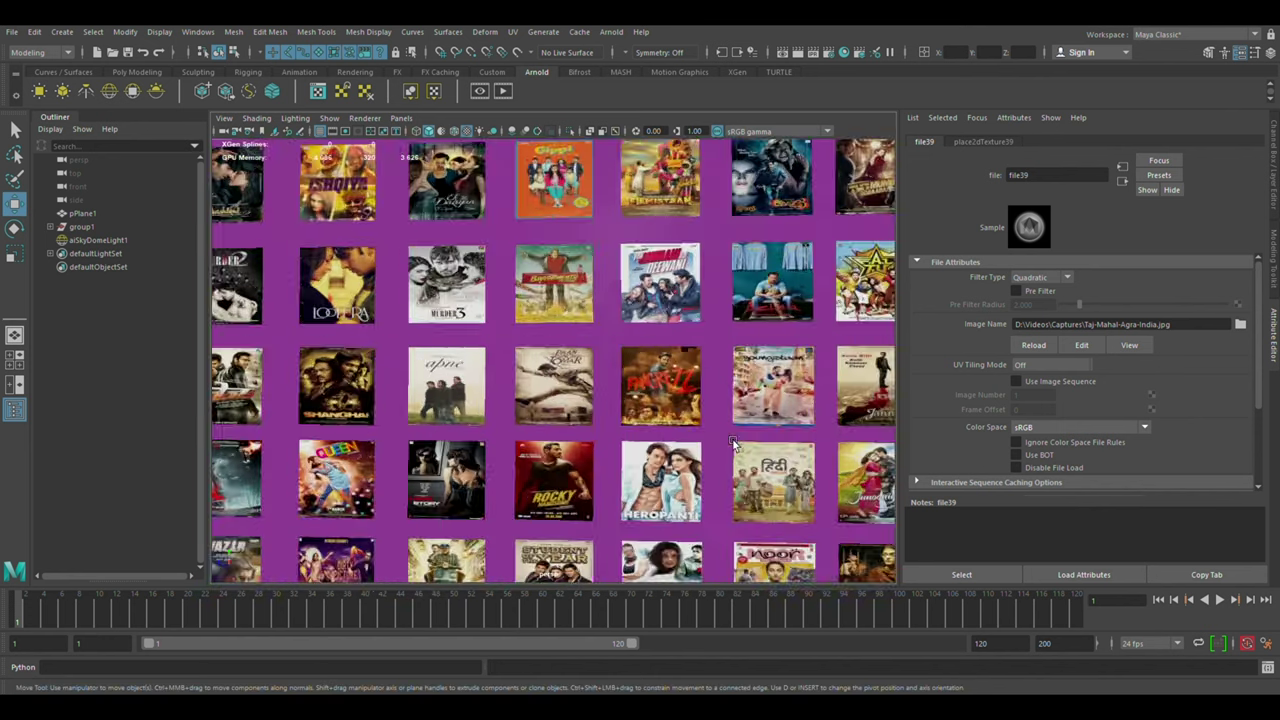
{"action": "scroll", "coordinate": [730, 440], "scroll_direction": "down", "scroll_amount": 3}
{"action": "middle_click_drag", "start_coordinate": [696, 422], "coordinate": [700, 426], "text": "alt"}
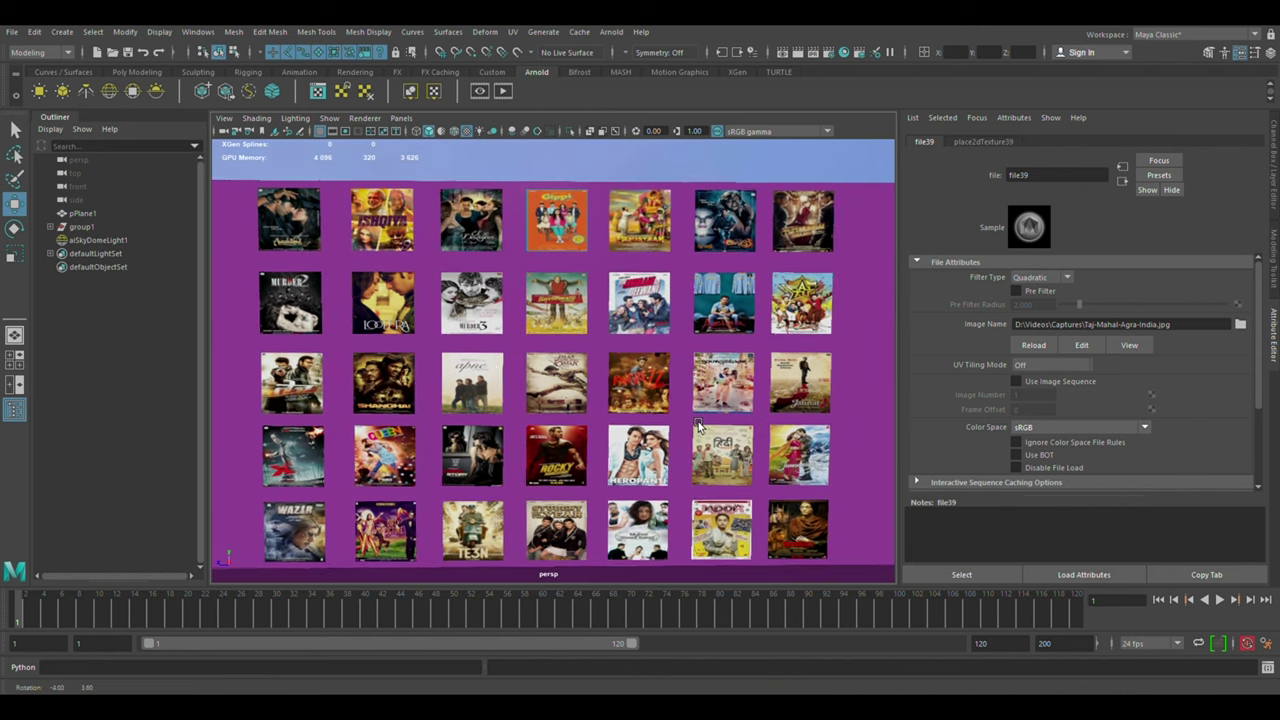
{"action": "middle_click_drag", "start_coordinate": [876, 410], "coordinate": [886, 372], "text": "alt"}
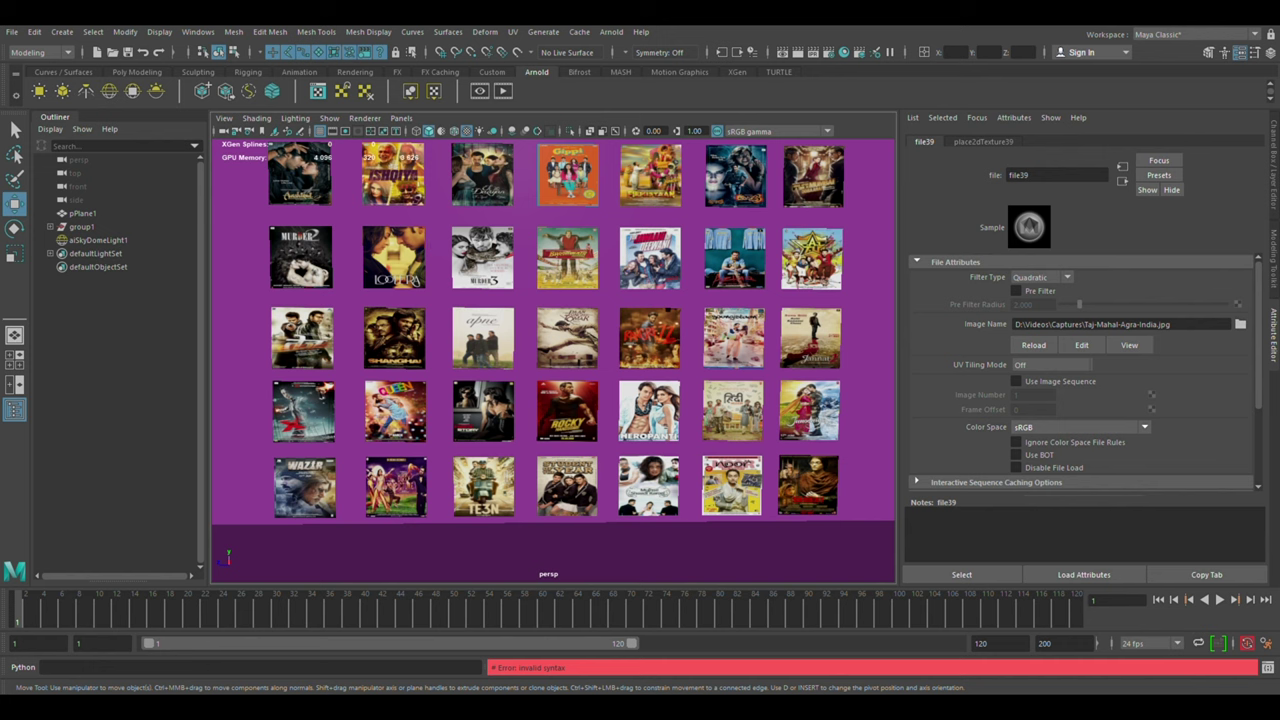
Check place2dTexture39's placement settings, then select aiSkyDomeLight1 in the Outliner
{"action": "left_click", "coordinate": [990, 142]}
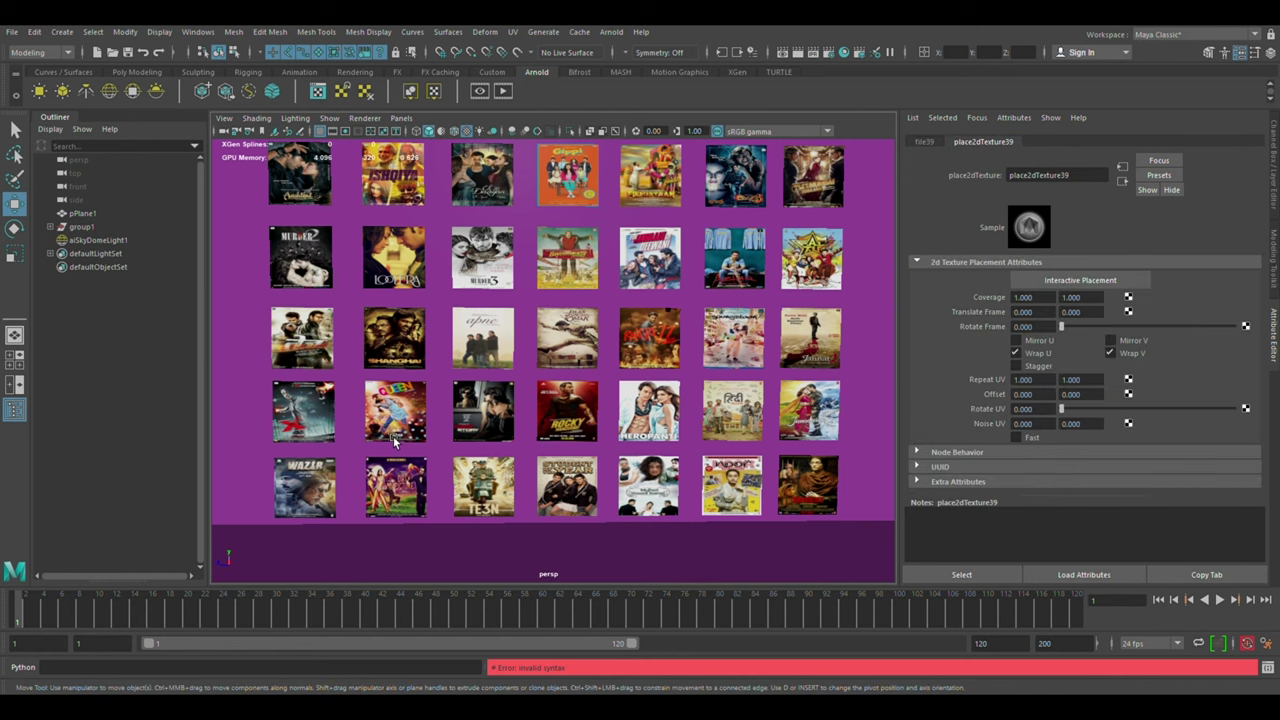
{"action": "scroll", "coordinate": [600, 523], "scroll_direction": "up", "scroll_amount": 3}
{"action": "scroll", "coordinate": [553, 383], "scroll_direction": "down", "scroll_amount": 4}
{"action": "scroll", "coordinate": [553, 383], "scroll_direction": "down", "scroll_amount": 2}
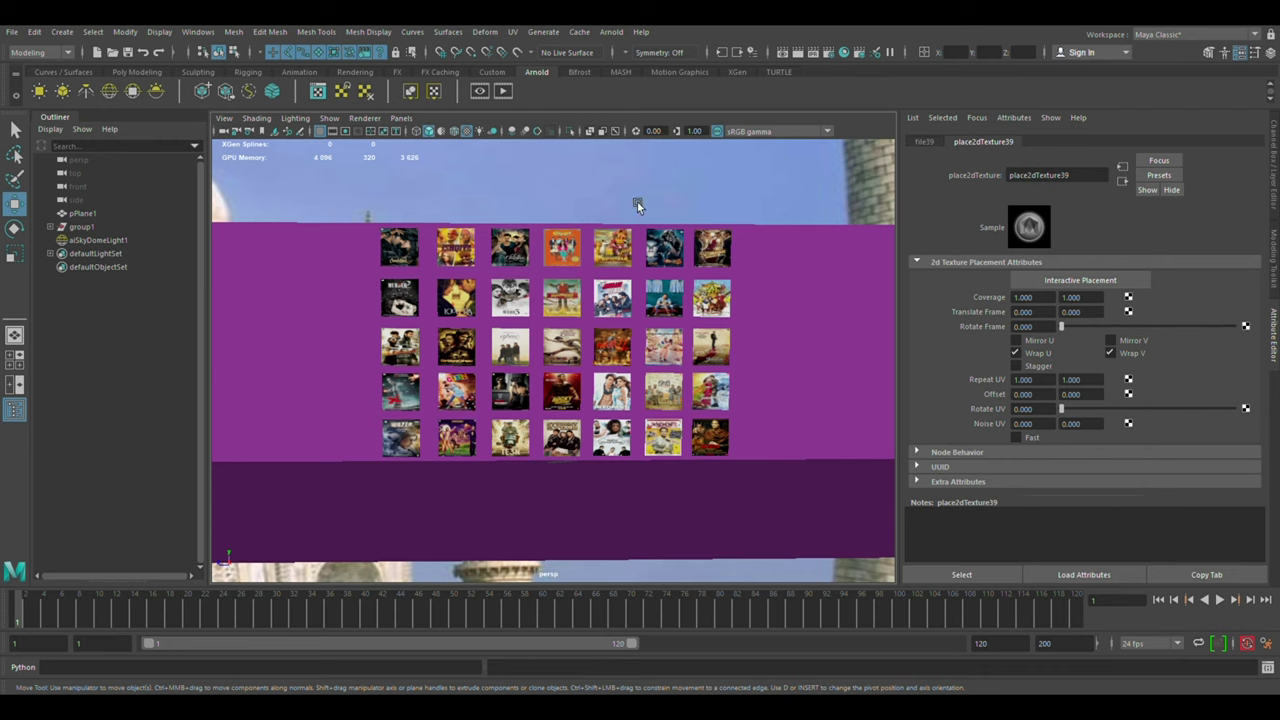
{"action": "left_click", "coordinate": [637, 204]}
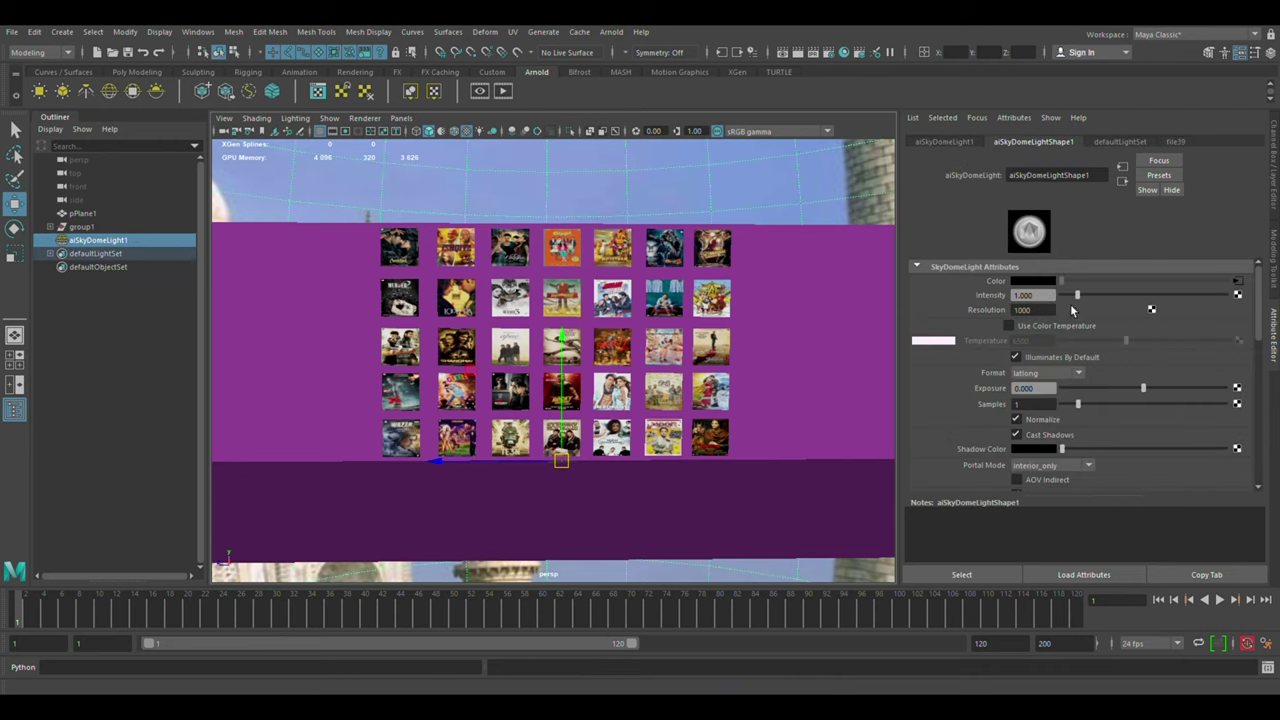
Set aiSkyDomeLightShape1's Intensity to 5 and reframe the view on the poster wall
{"action": "left_click", "coordinate": [1036, 298]}
{"action": "type", "text": "5"}
{"action": "key", "text": "Return"}
{"action": "scroll", "coordinate": [700, 350], "scroll_direction": "up", "scroll_amount": 2}
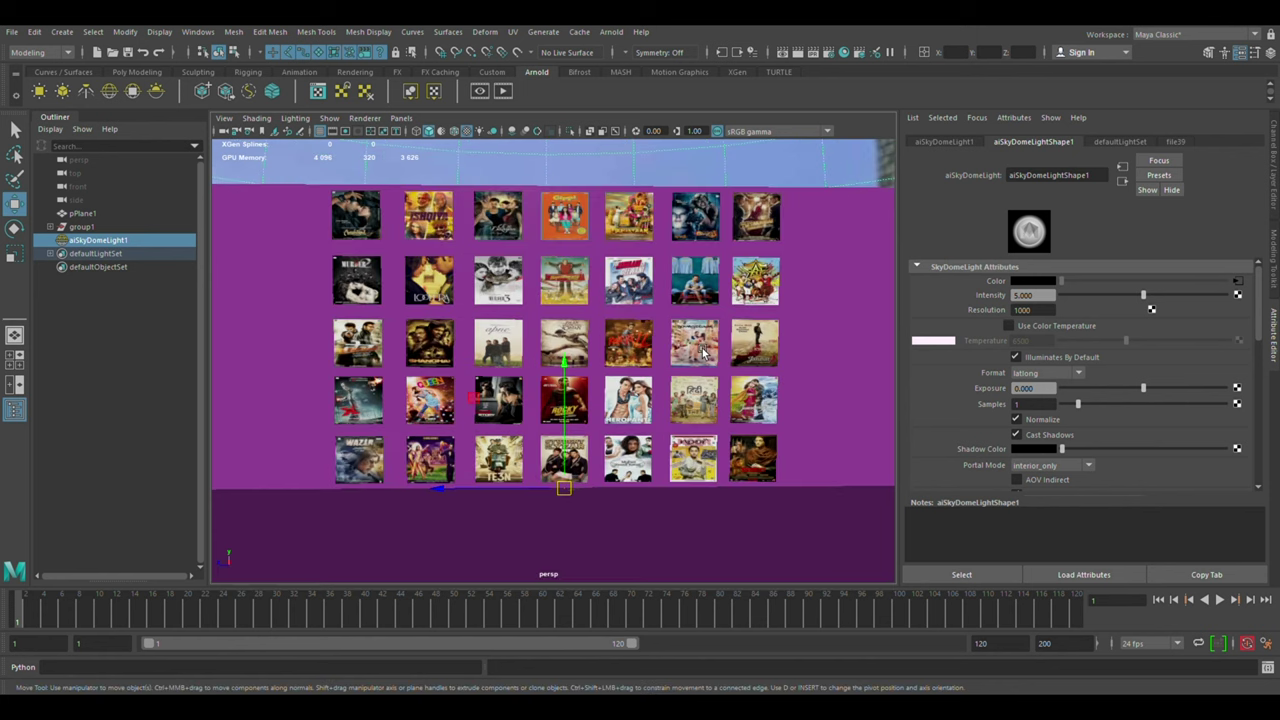
{"action": "scroll", "coordinate": [672, 381], "scroll_direction": "up", "scroll_amount": 2}
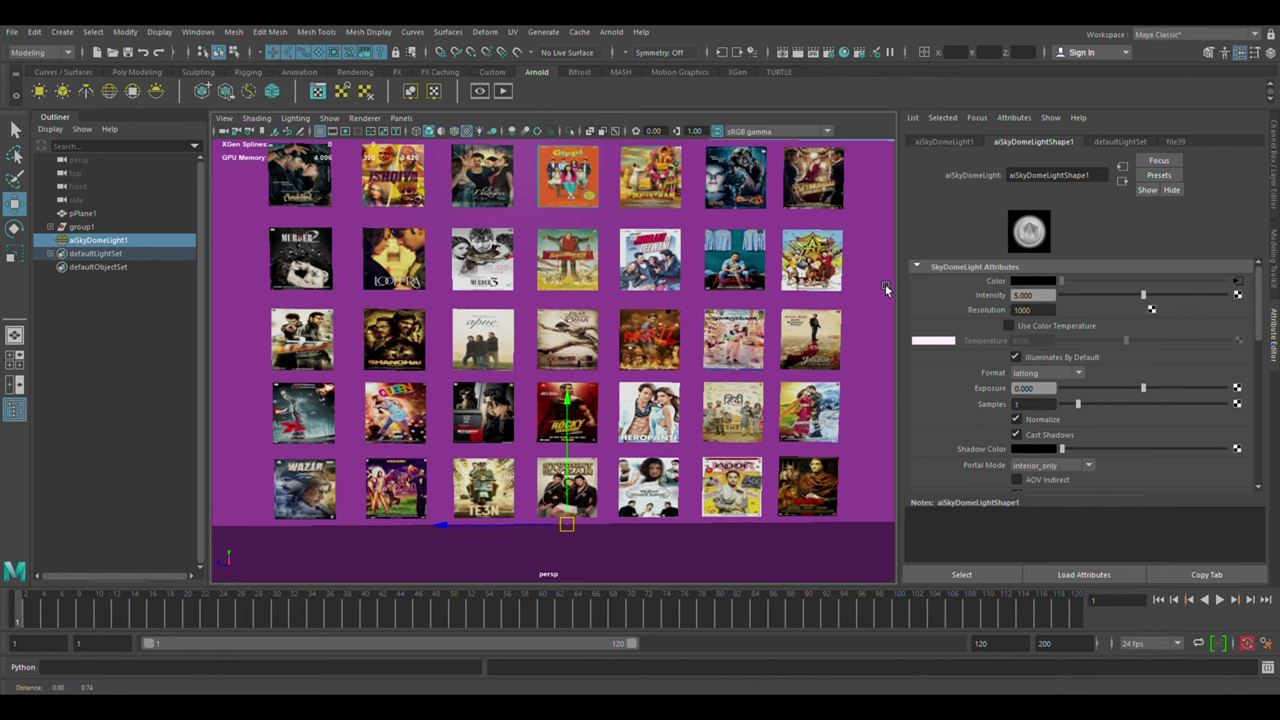
{"action": "middle_click_drag", "start_coordinate": [888, 289], "coordinate": [740, 400], "text": "alt"}
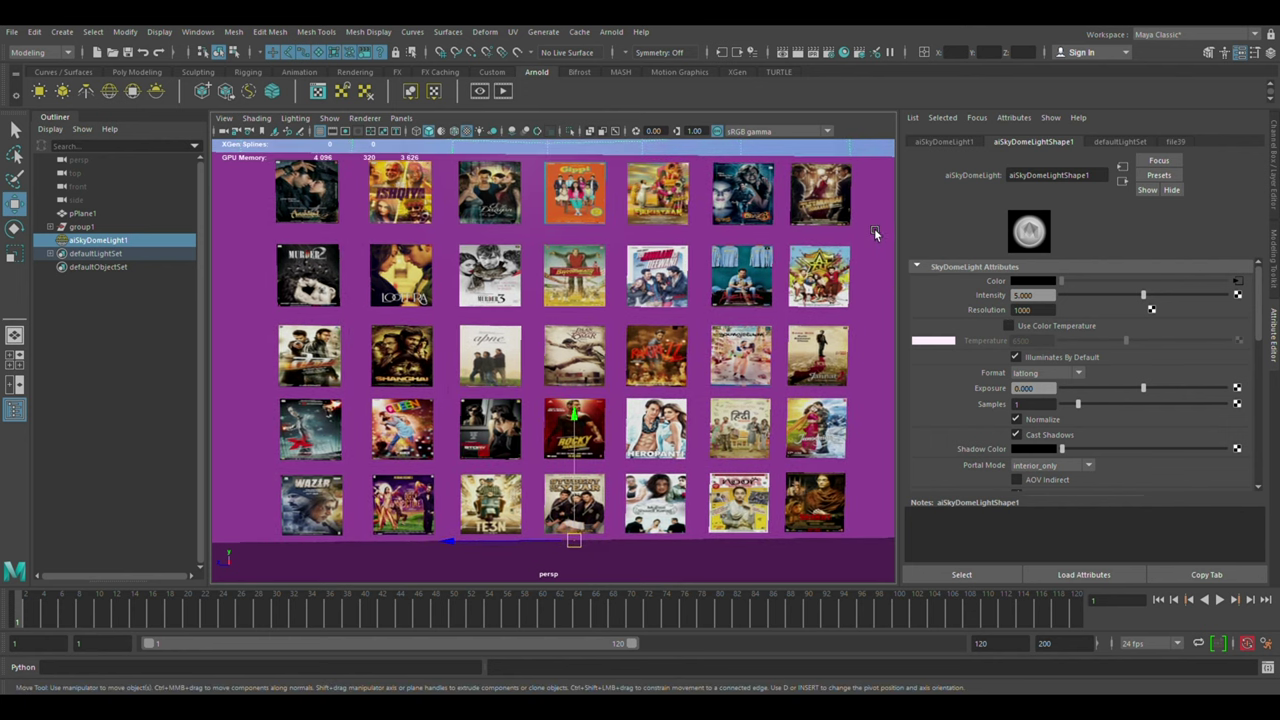
{"action": "middle_click_drag", "start_coordinate": [875, 238], "coordinate": [881, 244], "text": "alt"}
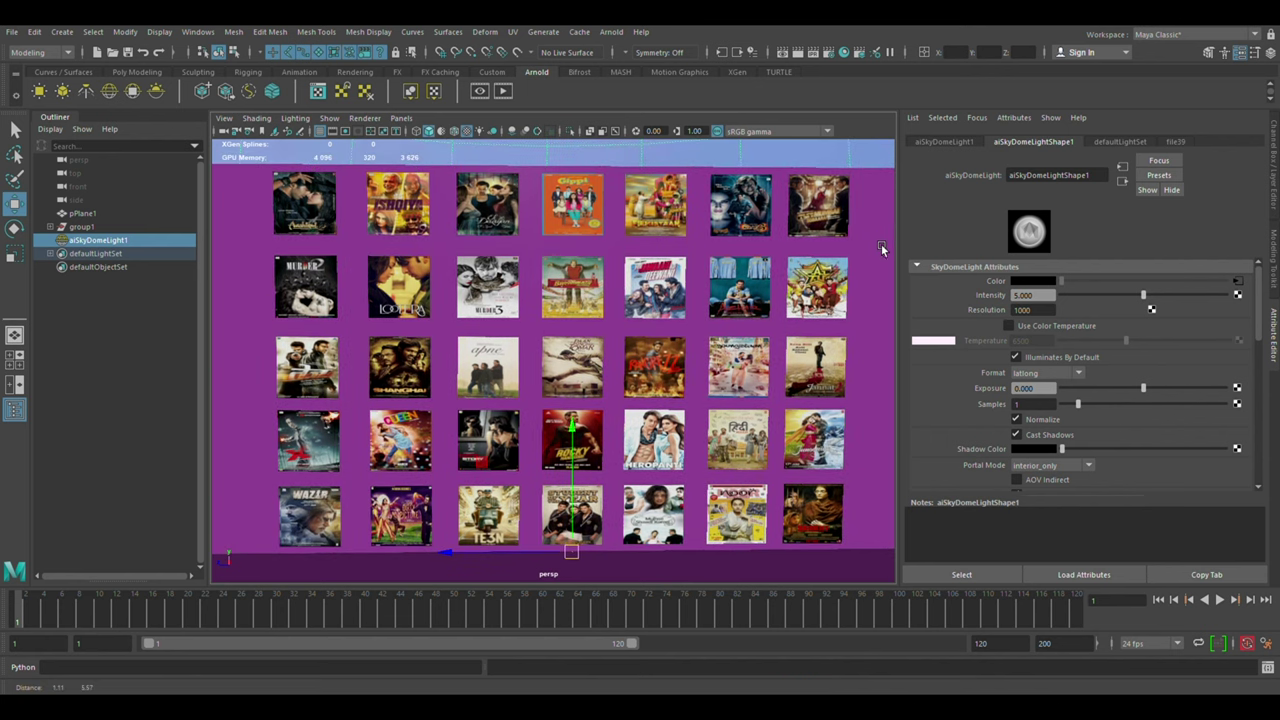